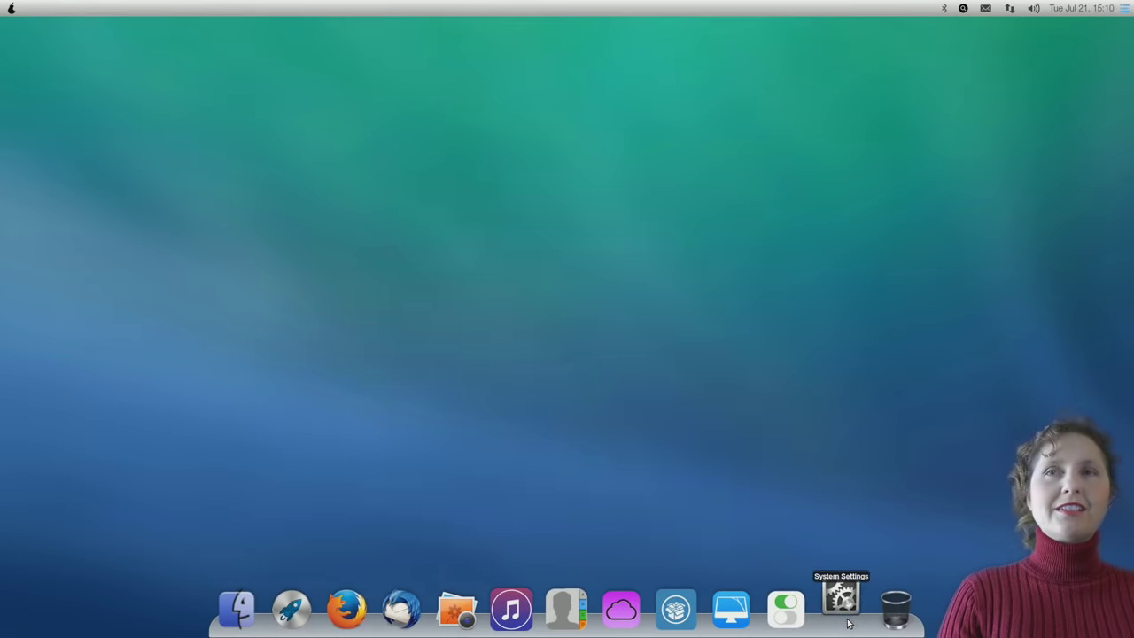
Go to the Pencil2D download page from the website's PENCIL2D menu.
{"action": "left_click", "coordinate": [846, 620]}
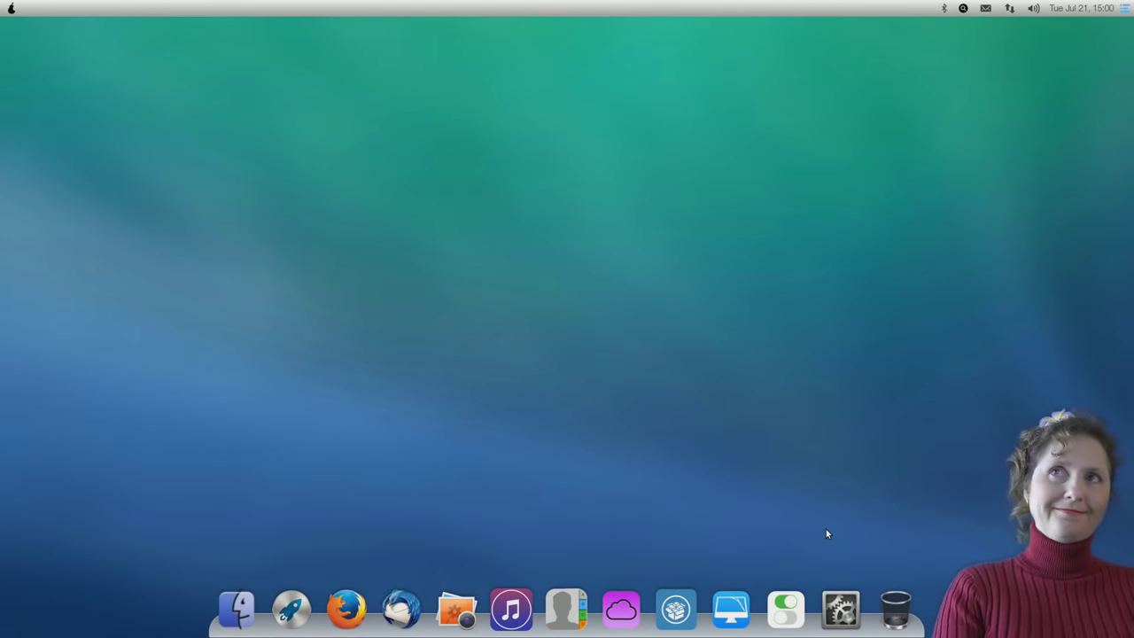
{"action": "left_click", "coordinate": [841, 611]}
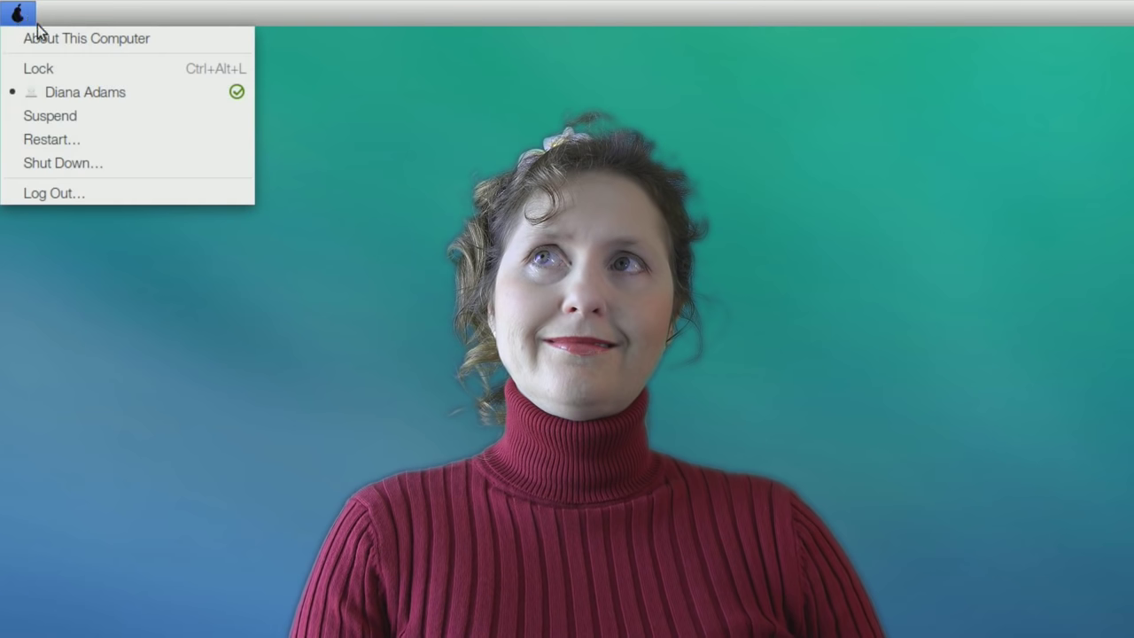
{"action": "left_click", "coordinate": [48, 39]}
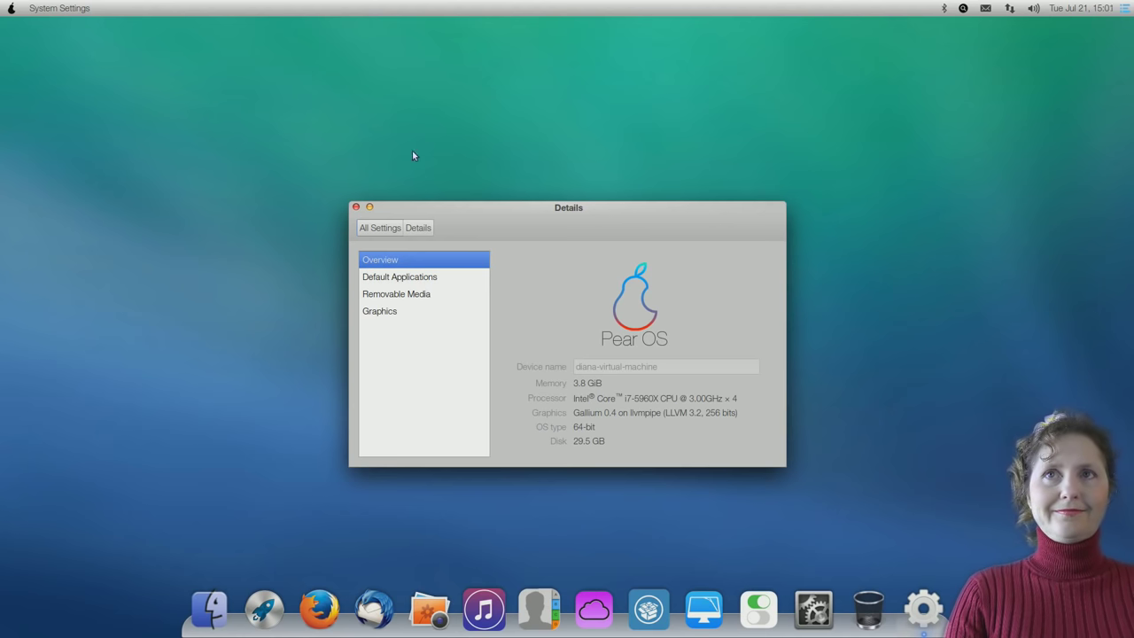
{"action": "left_click", "coordinate": [357, 208]}
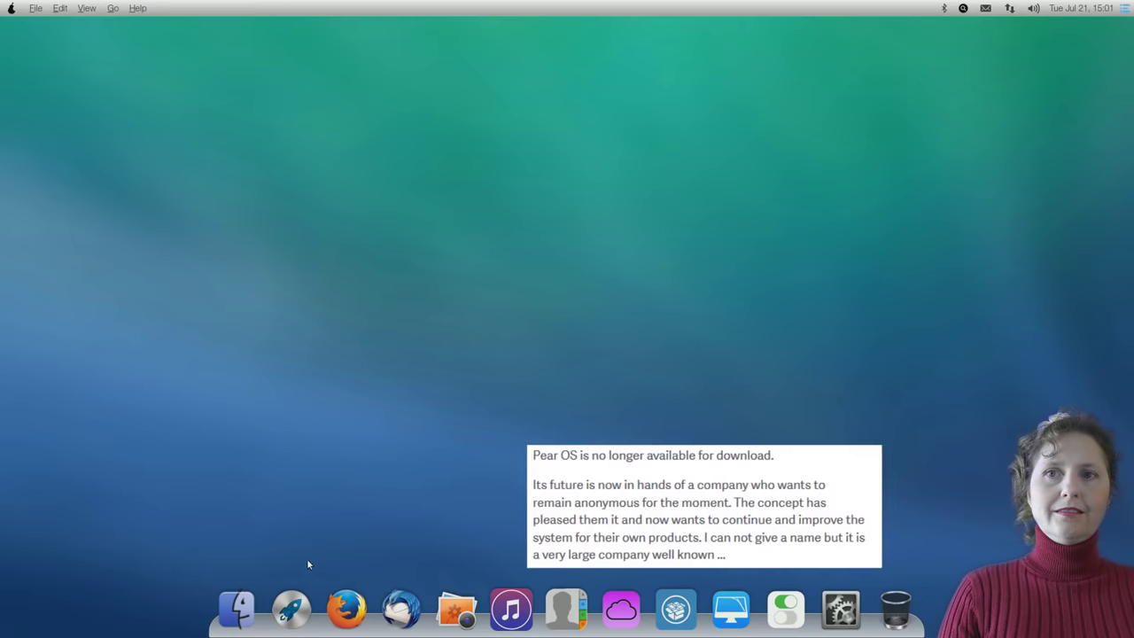
{"action": "left_click", "coordinate": [291, 612]}
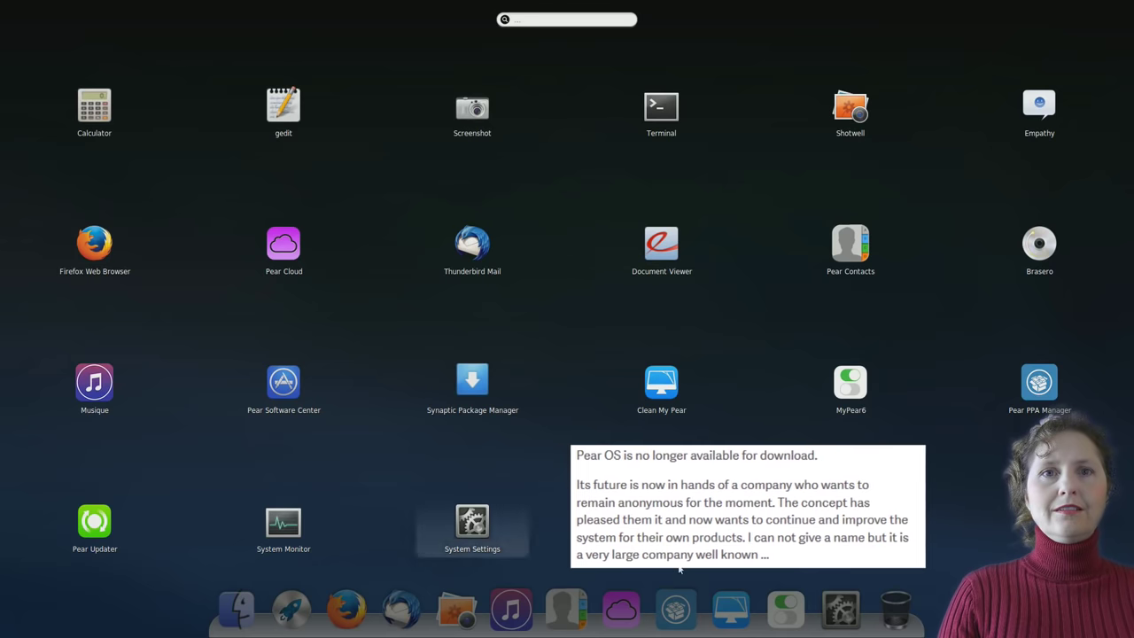
{"action": "left_click", "coordinate": [291, 609]}
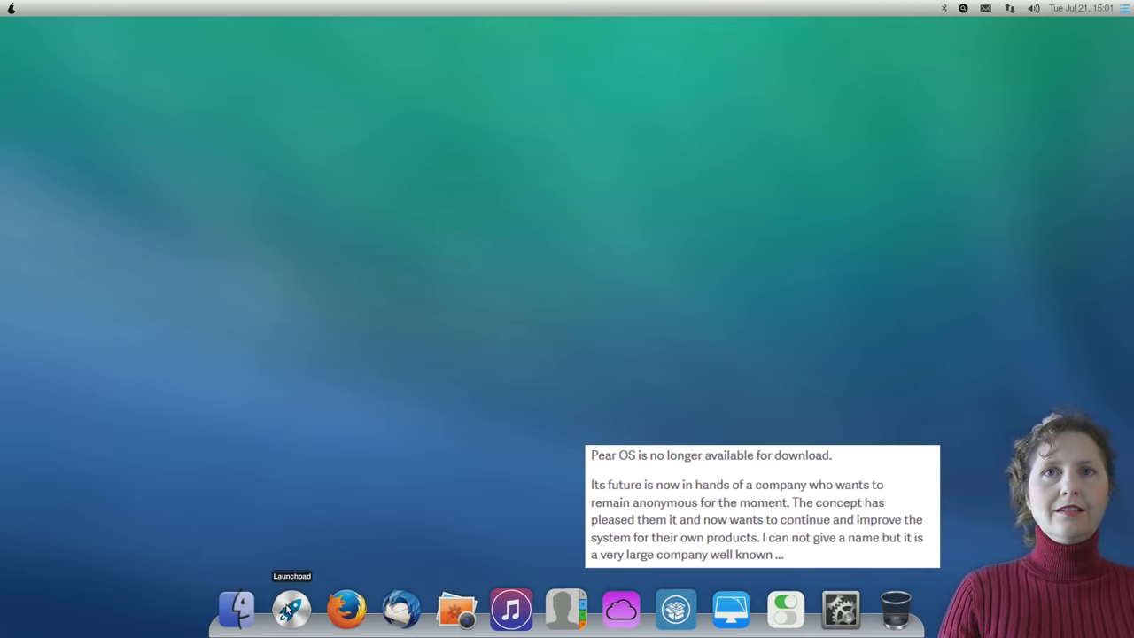
Scan and clean all user and system junk in Clean My Pear, authorizing with the admin password.
{"action": "left_click", "coordinate": [731, 609]}
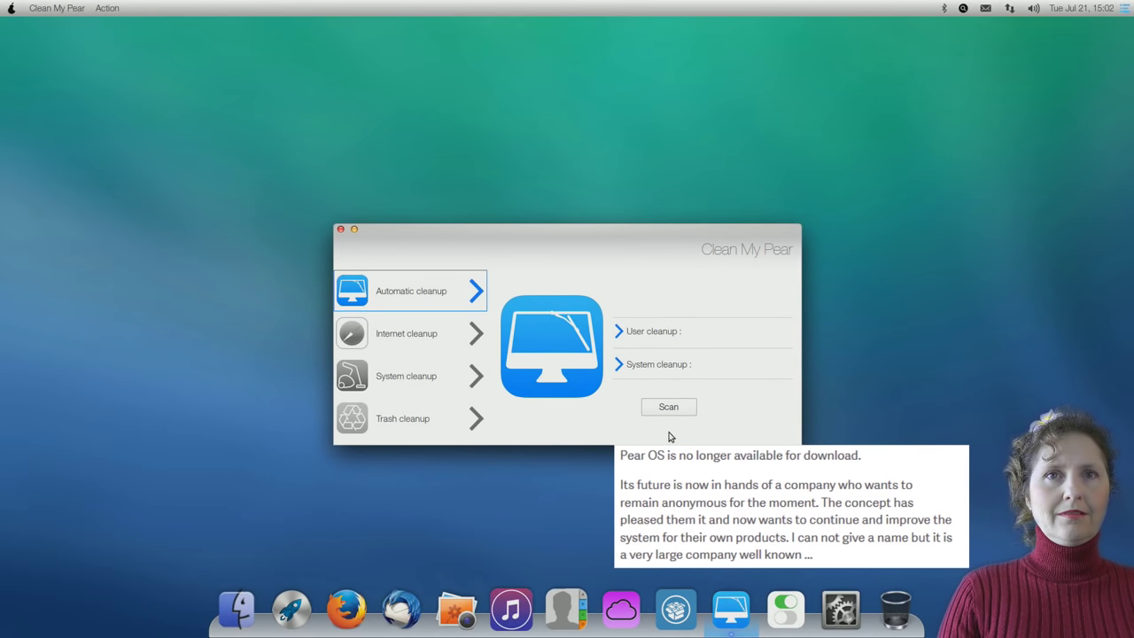
{"action": "left_click", "coordinate": [658, 412]}
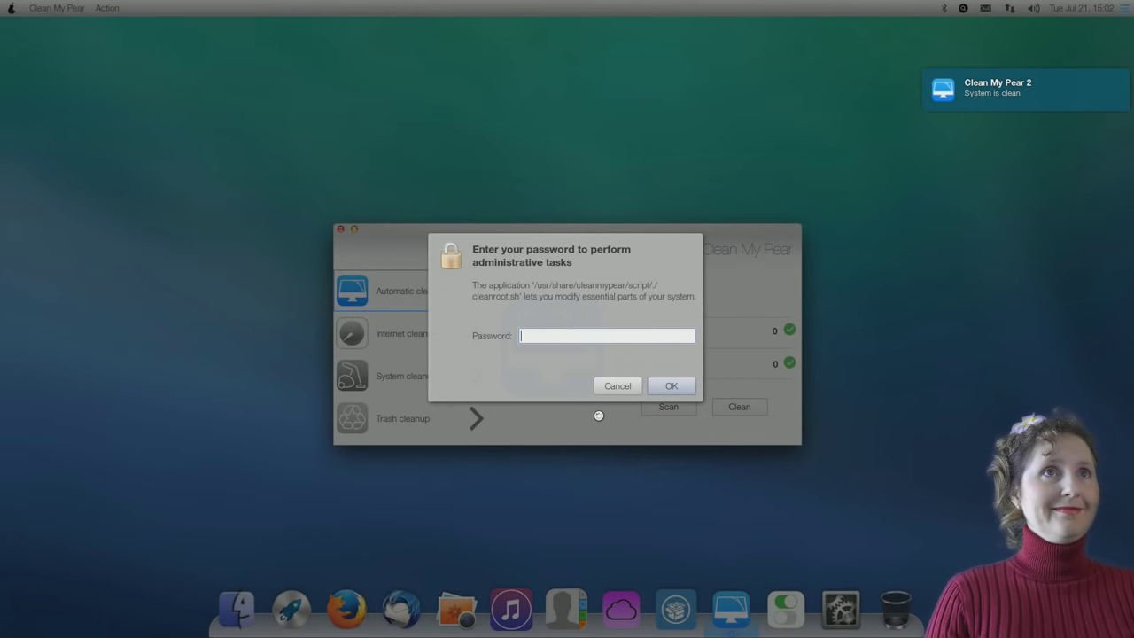
{"action": "left_click", "coordinate": [661, 390]}
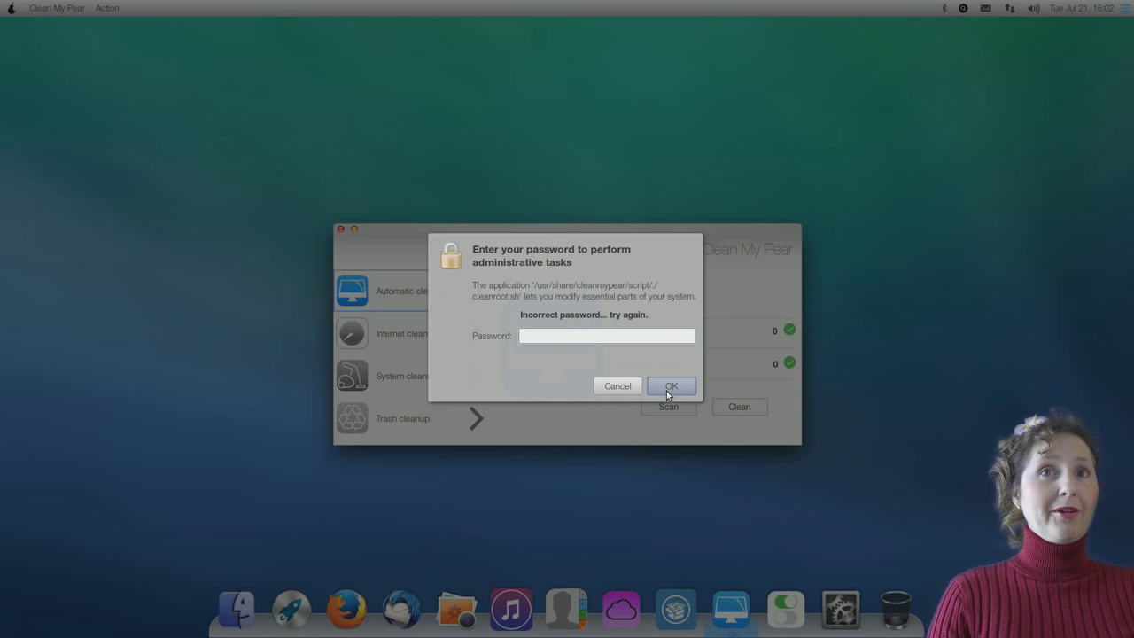
{"action": "left_click", "coordinate": [669, 387]}
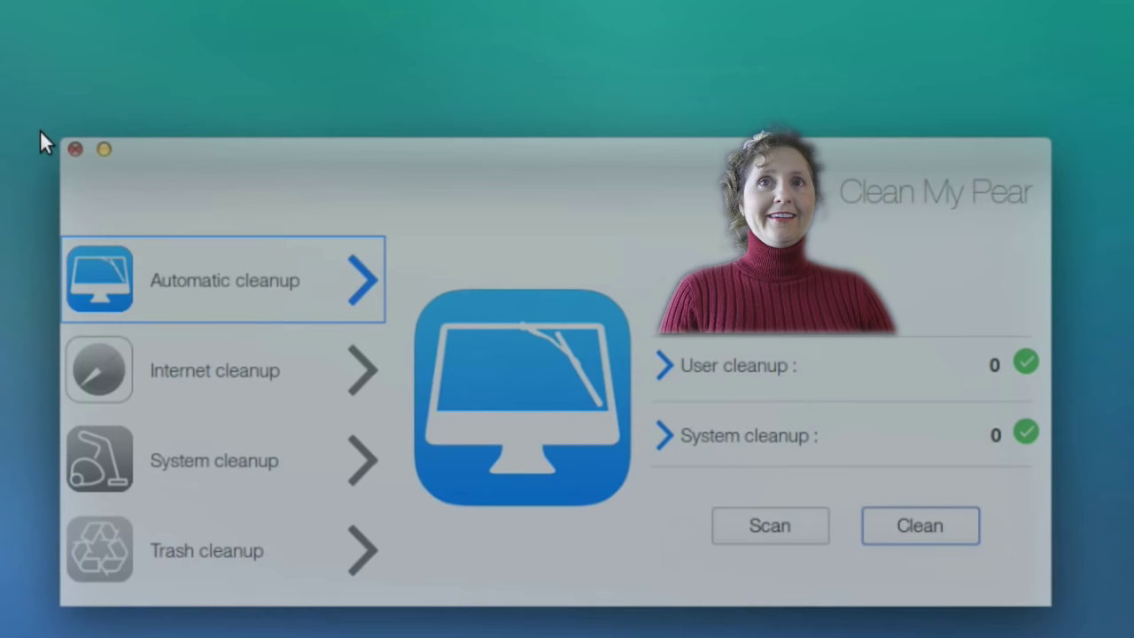
{"action": "left_click", "coordinate": [42, 134]}
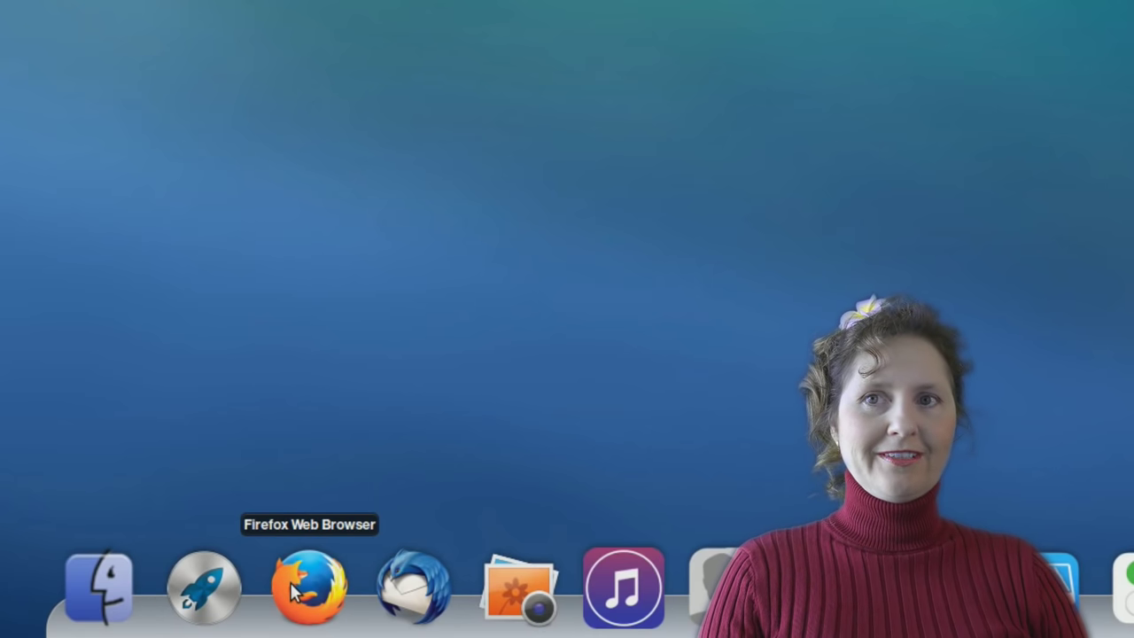
Try the unresponsive Firefox, dismiss its warning, and open System Monitor from Launchpad.
{"action": "left_click", "coordinate": [310, 583]}
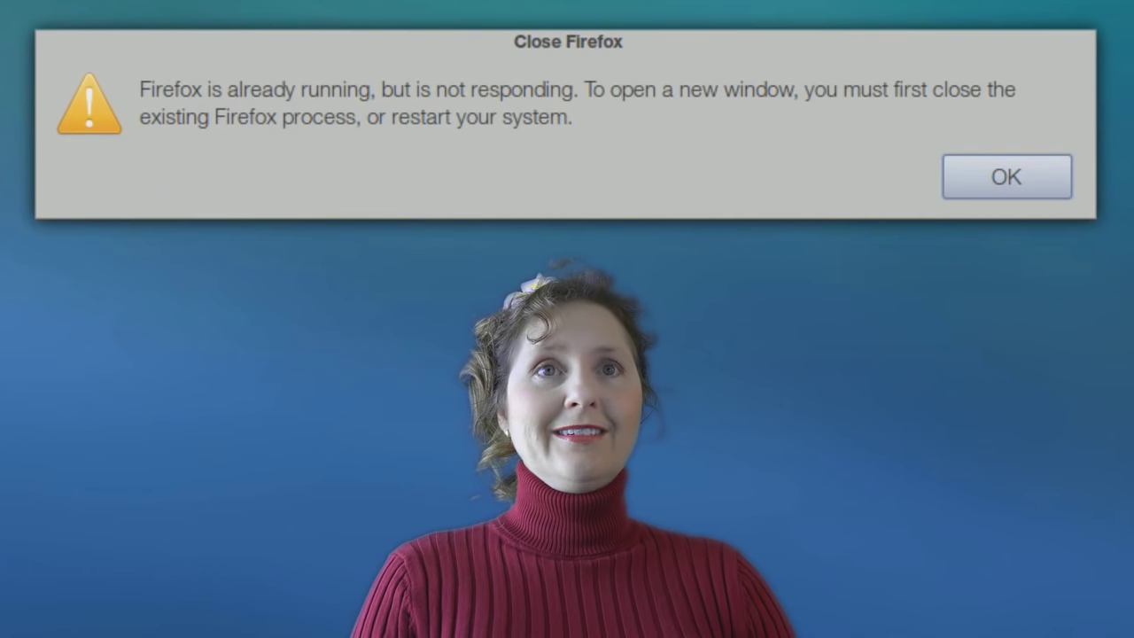
{"action": "left_click", "coordinate": [989, 177]}
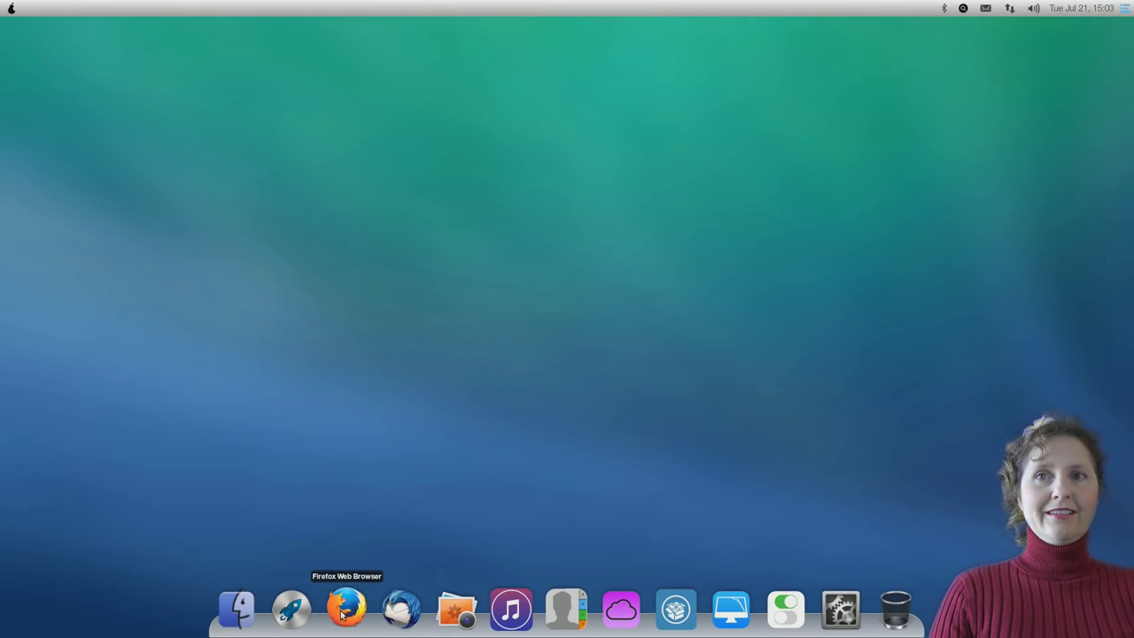
{"action": "left_click", "coordinate": [291, 610]}
{"action": "left_click", "coordinate": [283, 527]}
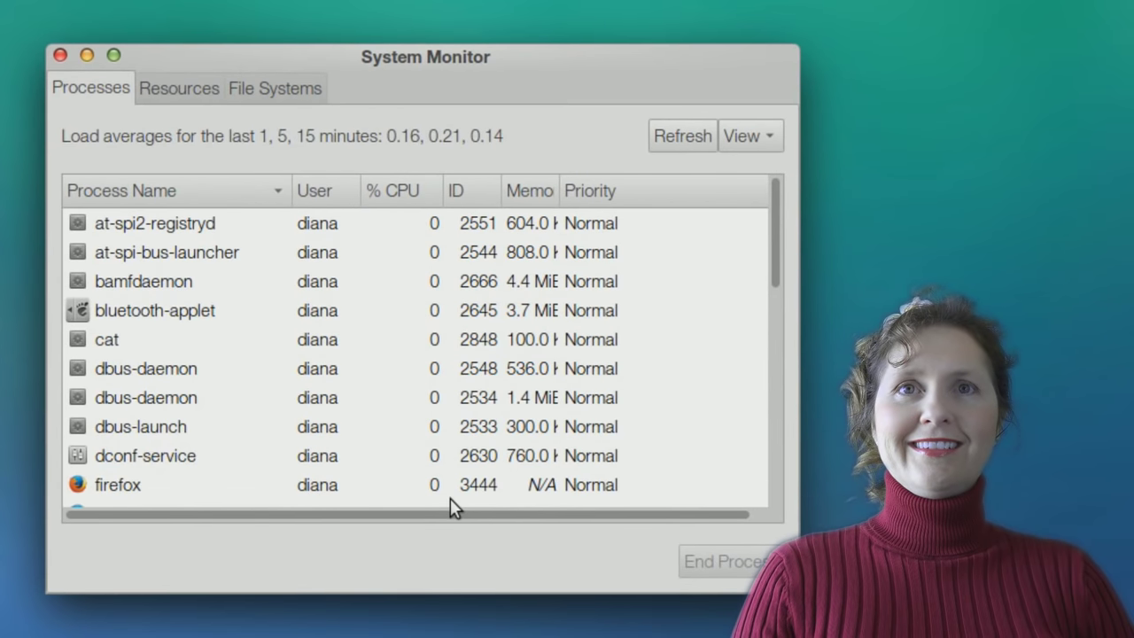
End firefox processes 3444 and 3440 in System Monitor.
{"action": "left_click", "coordinate": [450, 498]}
{"action": "scroll", "coordinate": [496, 487], "scroll_direction": "down", "scroll_amount": 3}
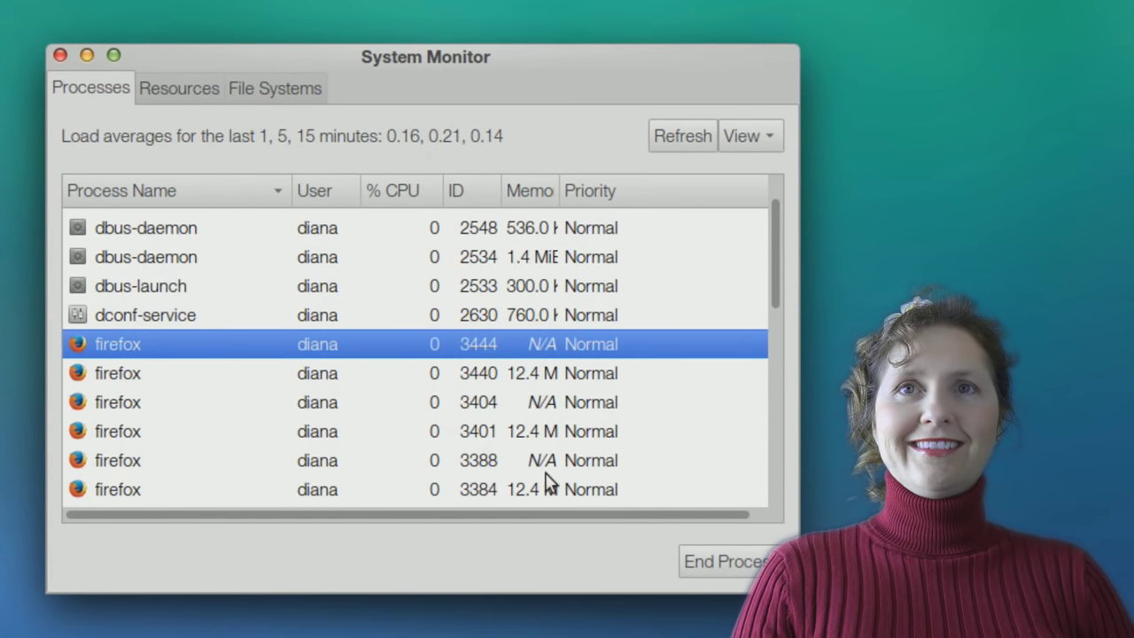
{"action": "scroll", "coordinate": [611, 443], "scroll_direction": "down", "scroll_amount": 3}
{"action": "scroll", "coordinate": [620, 443], "scroll_direction": "up", "scroll_amount": 1}
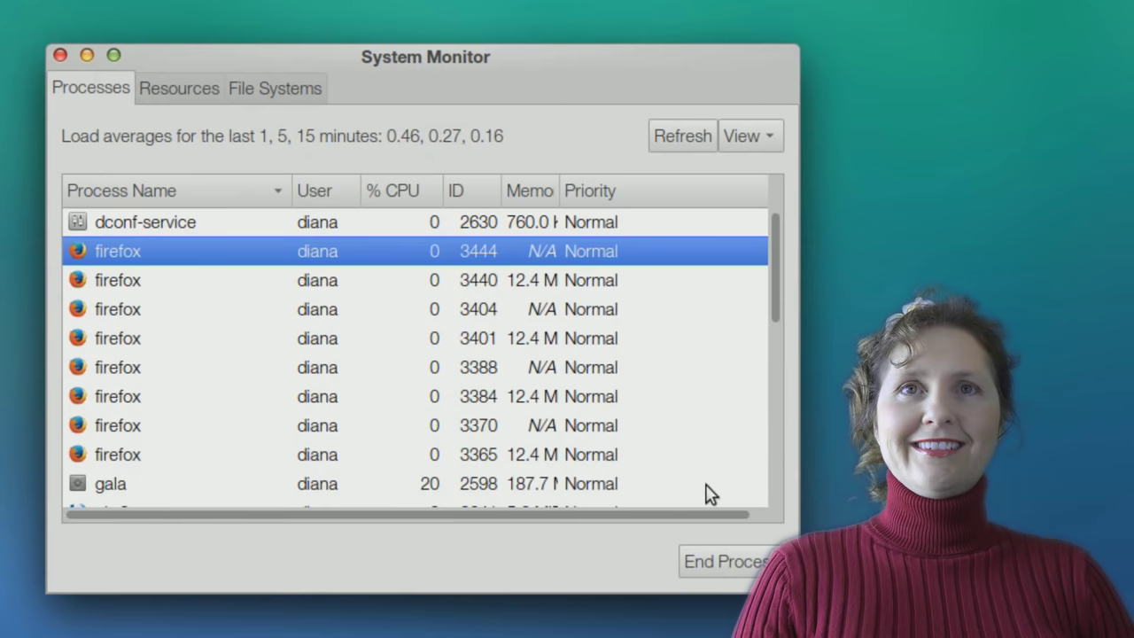
{"action": "left_click", "coordinate": [754, 562]}
{"action": "left_click", "coordinate": [687, 386]}
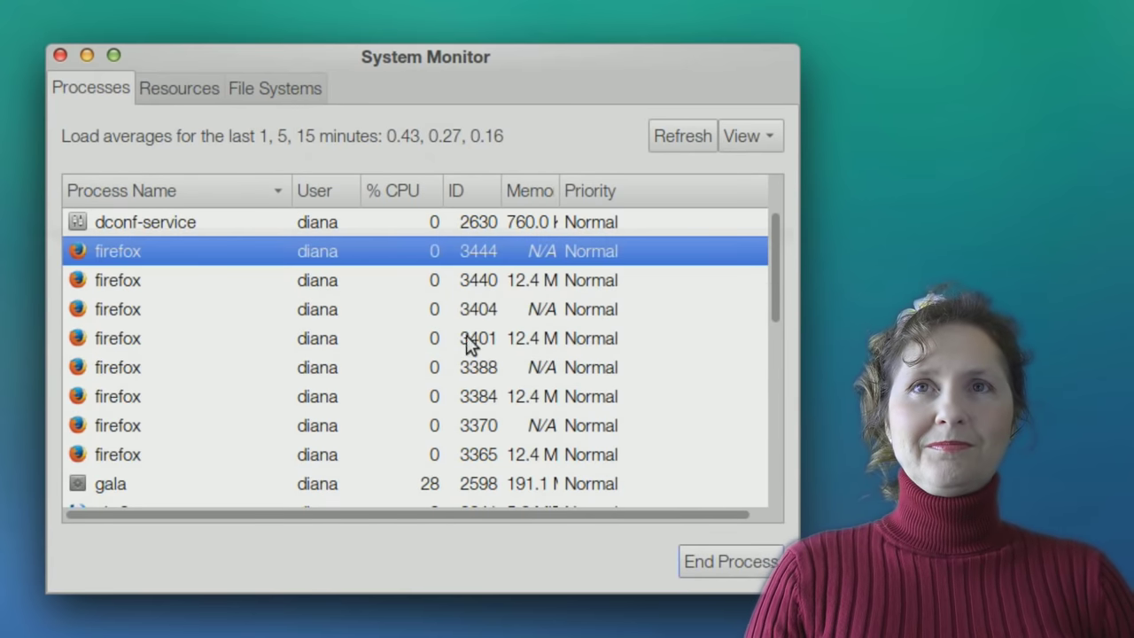
{"action": "left_click", "coordinate": [399, 280]}
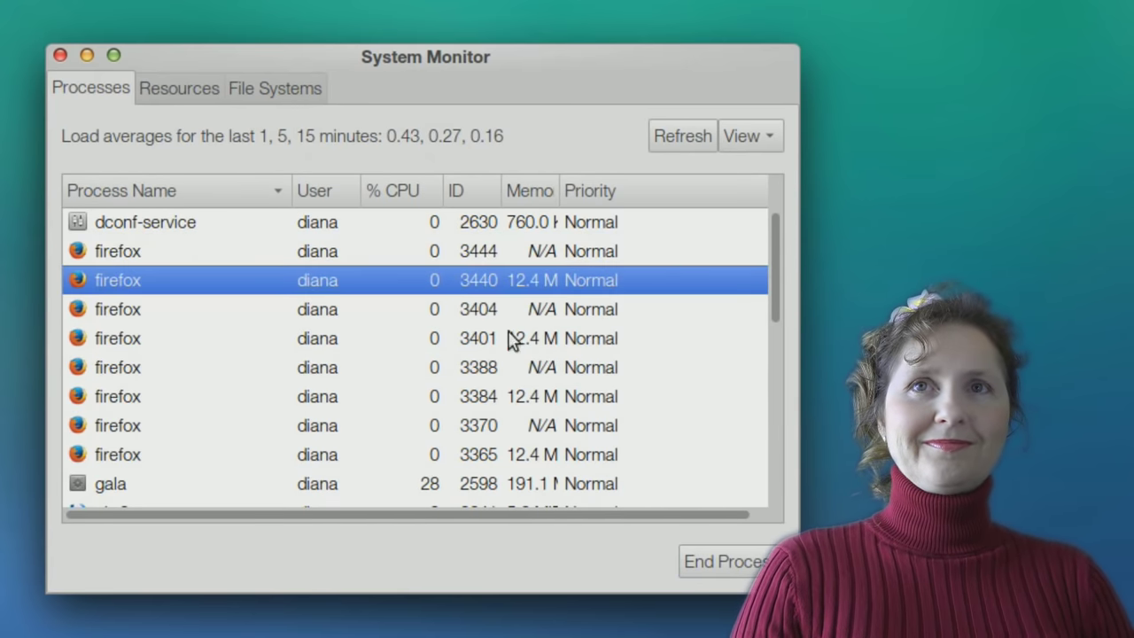
{"action": "left_click", "coordinate": [752, 557]}
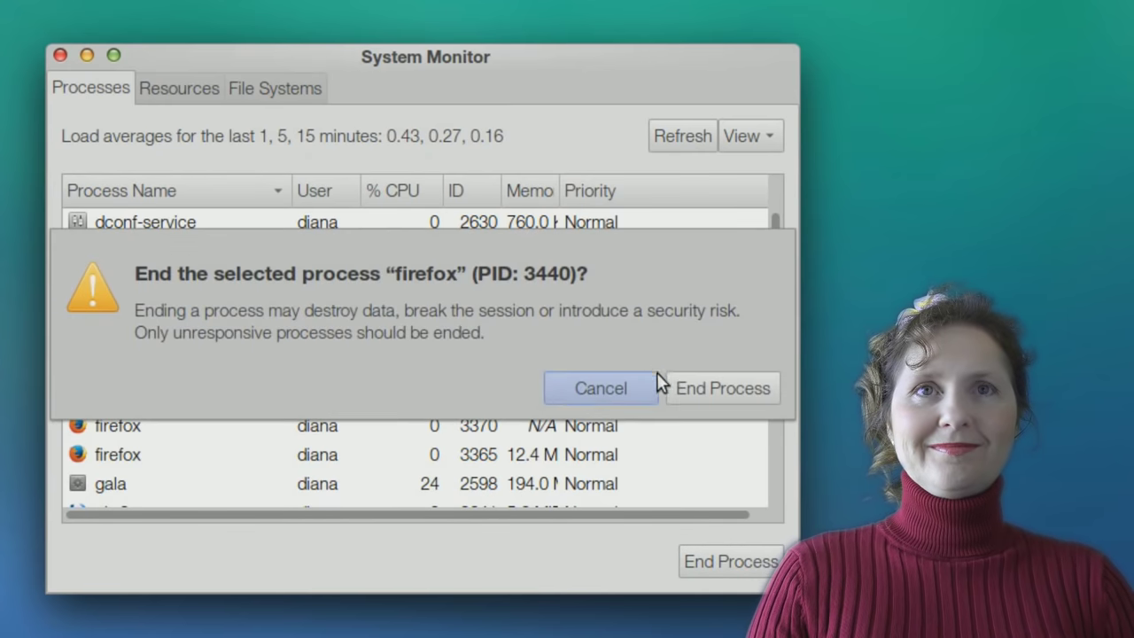
{"action": "left_click", "coordinate": [725, 383]}
Retry 3444, dismiss the cannot-kill error, and end firefox processes 3370 and 3404.
{"action": "left_click", "coordinate": [427, 257]}
{"action": "left_click", "coordinate": [728, 561]}
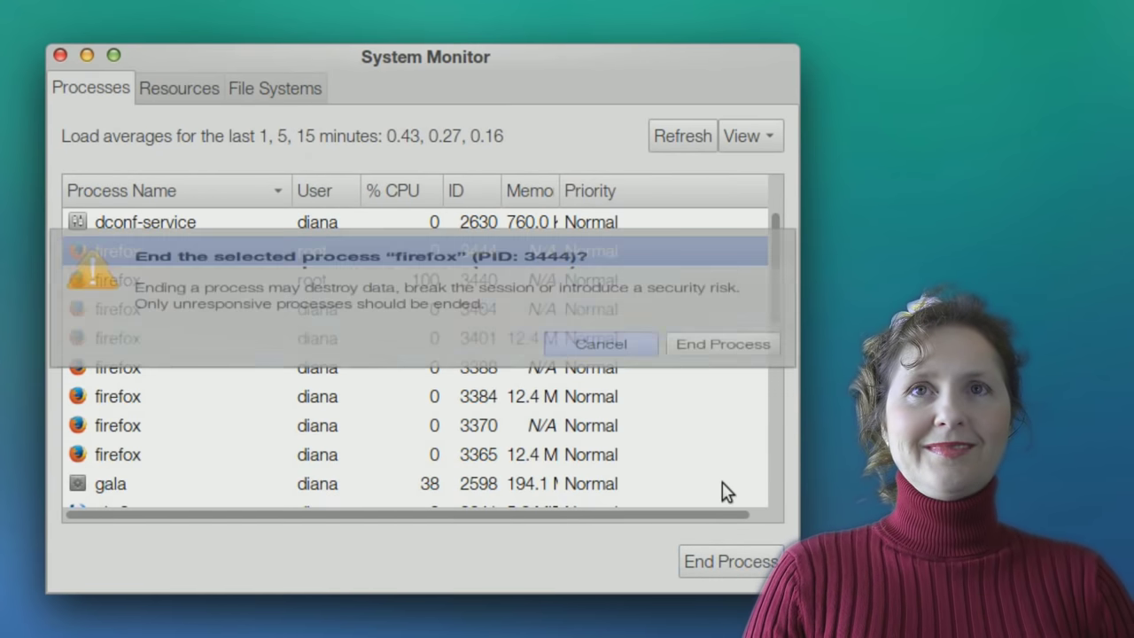
{"action": "left_click", "coordinate": [677, 399]}
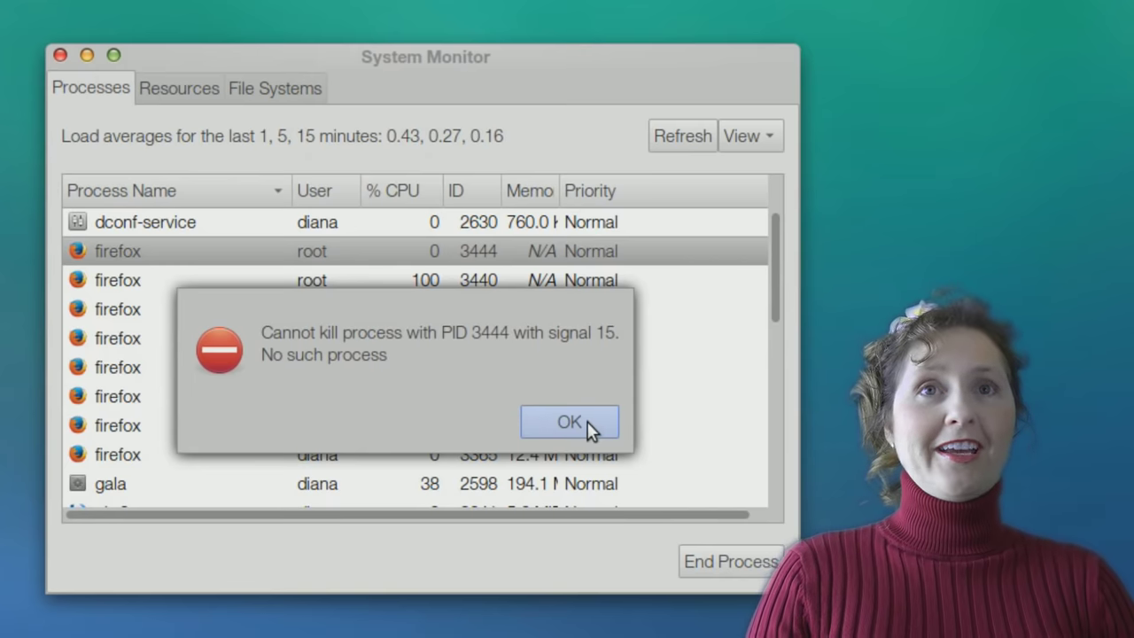
{"action": "left_click", "coordinate": [580, 408]}
{"action": "left_click", "coordinate": [415, 303]}
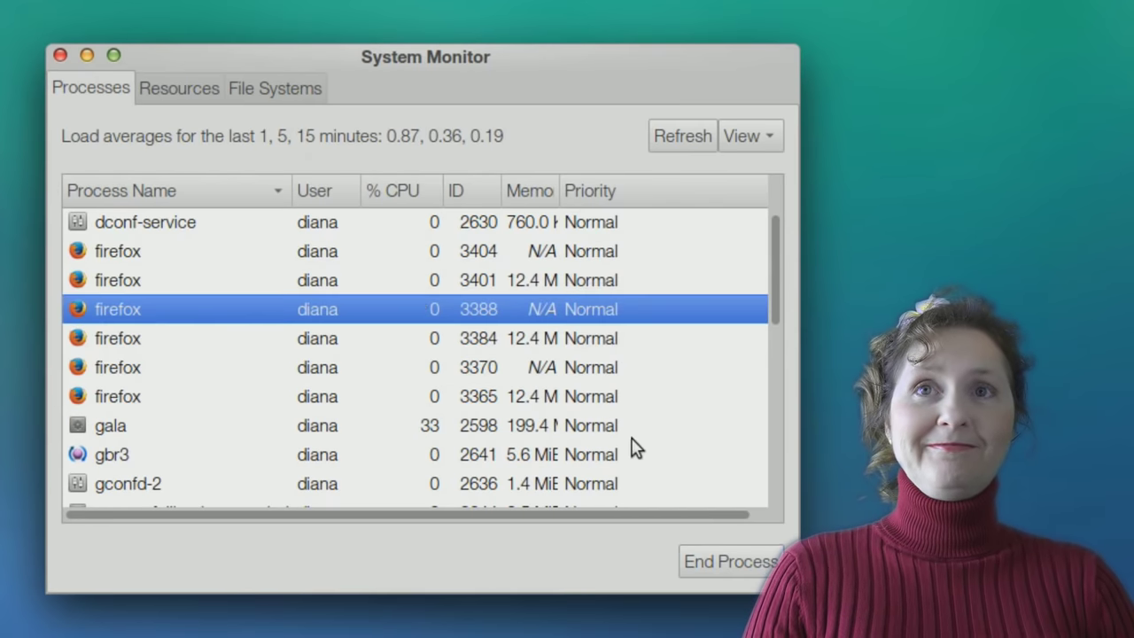
{"action": "left_click", "coordinate": [499, 373]}
{"action": "left_click", "coordinate": [753, 559]}
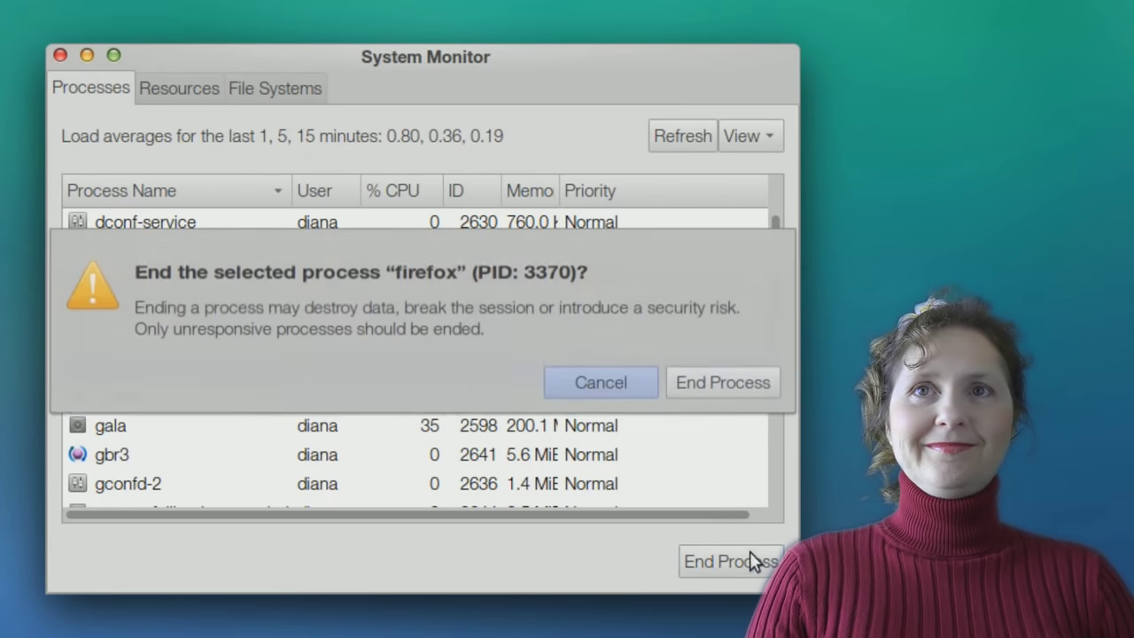
{"action": "left_click", "coordinate": [700, 401]}
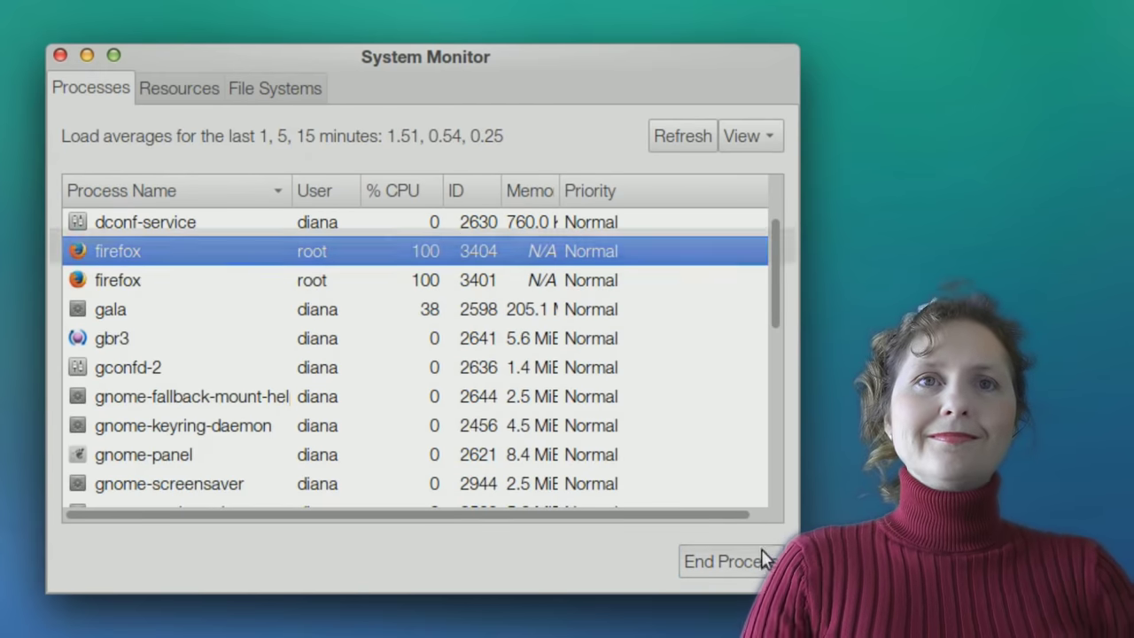
{"action": "left_click", "coordinate": [762, 556]}
{"action": "left_click", "coordinate": [706, 387]}
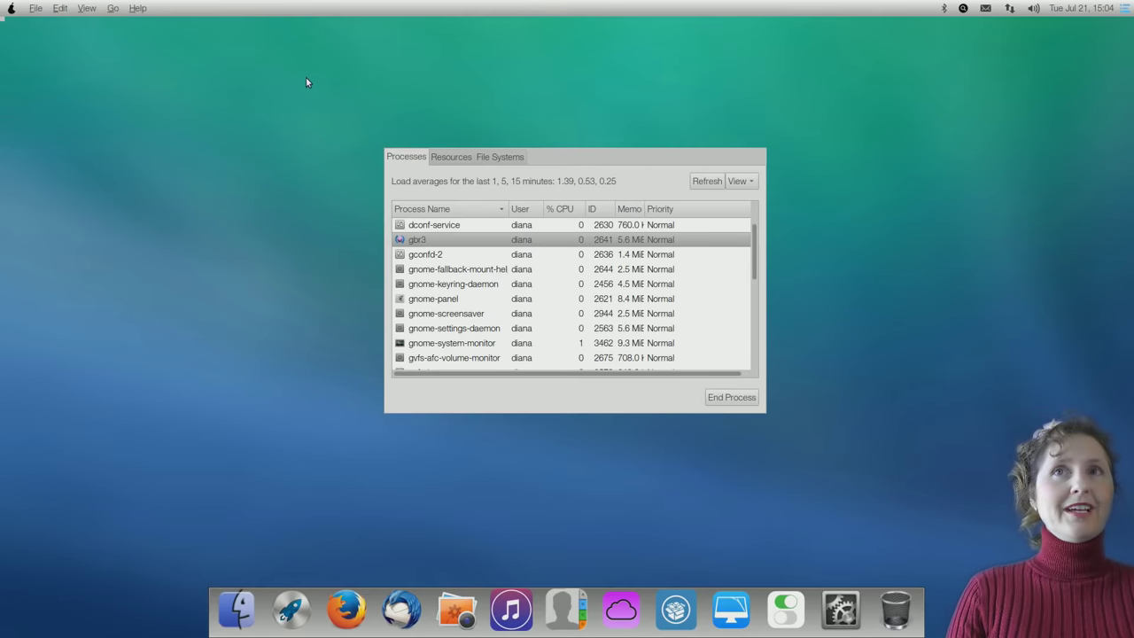
Restart Pear OS from the system menu and select the user account to sign back in.
{"action": "left_click", "coordinate": [10, 8]}
{"action": "left_click", "coordinate": [492, 502]}
{"action": "left_click", "coordinate": [11, 8]}
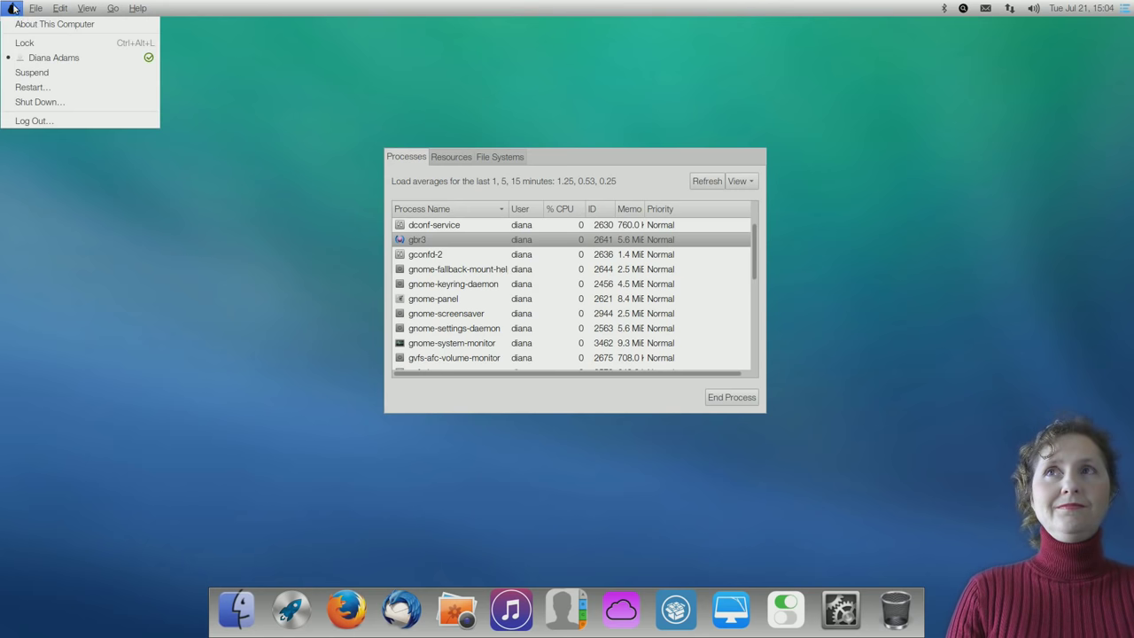
{"action": "left_click", "coordinate": [435, 8]}
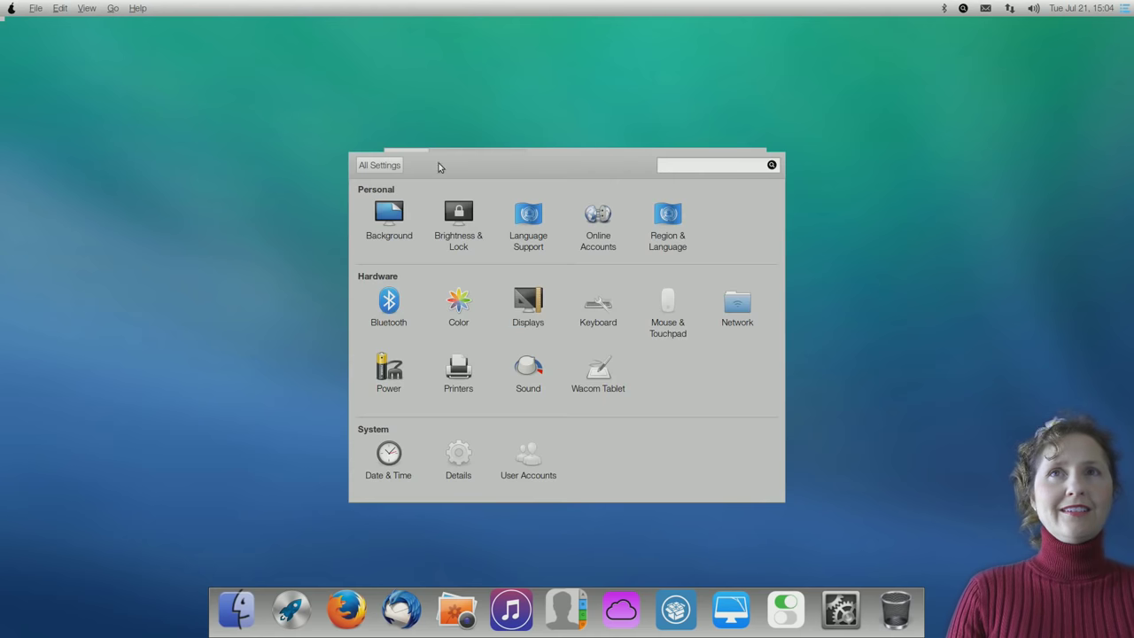
{"action": "left_click", "coordinate": [10, 8]}
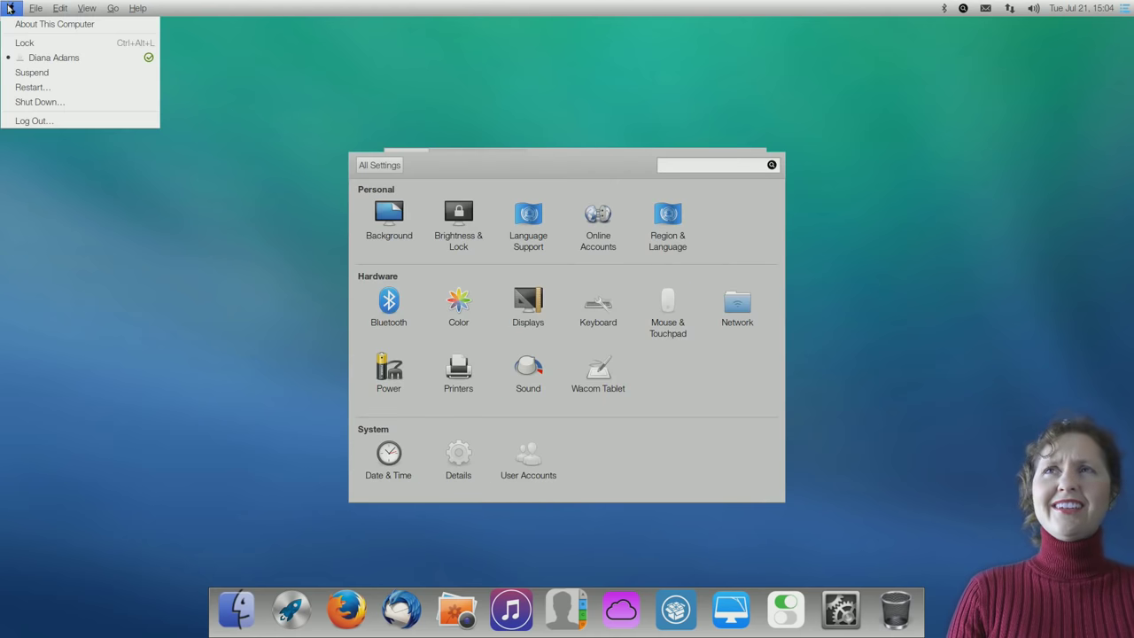
{"action": "left_click", "coordinate": [71, 87]}
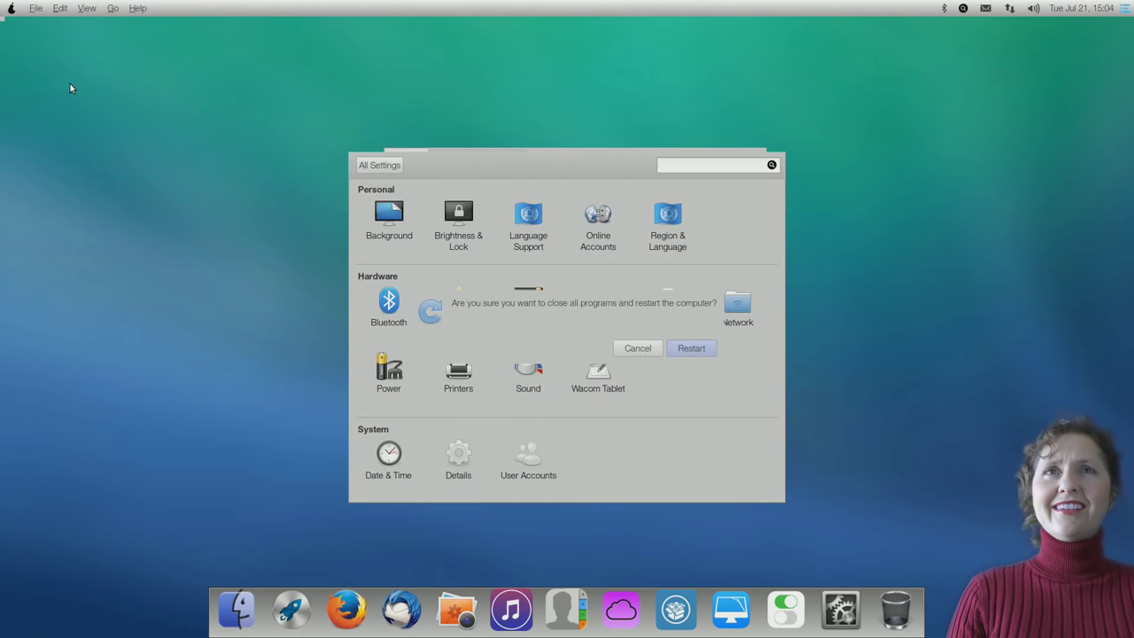
{"action": "left_click", "coordinate": [698, 350]}
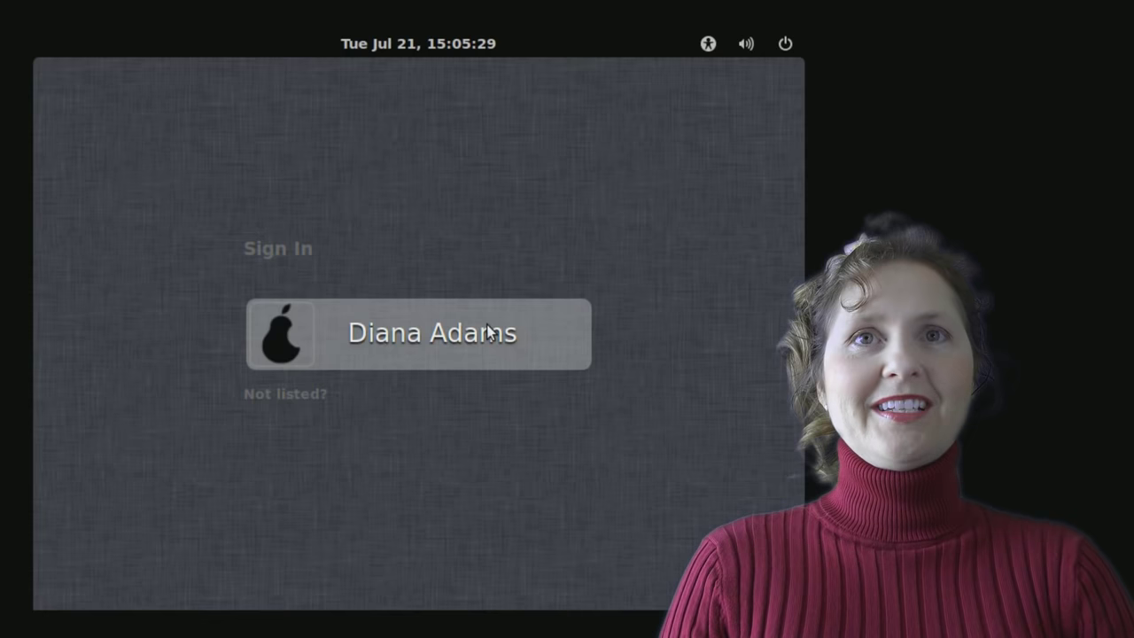
{"action": "left_click", "coordinate": [471, 322]}
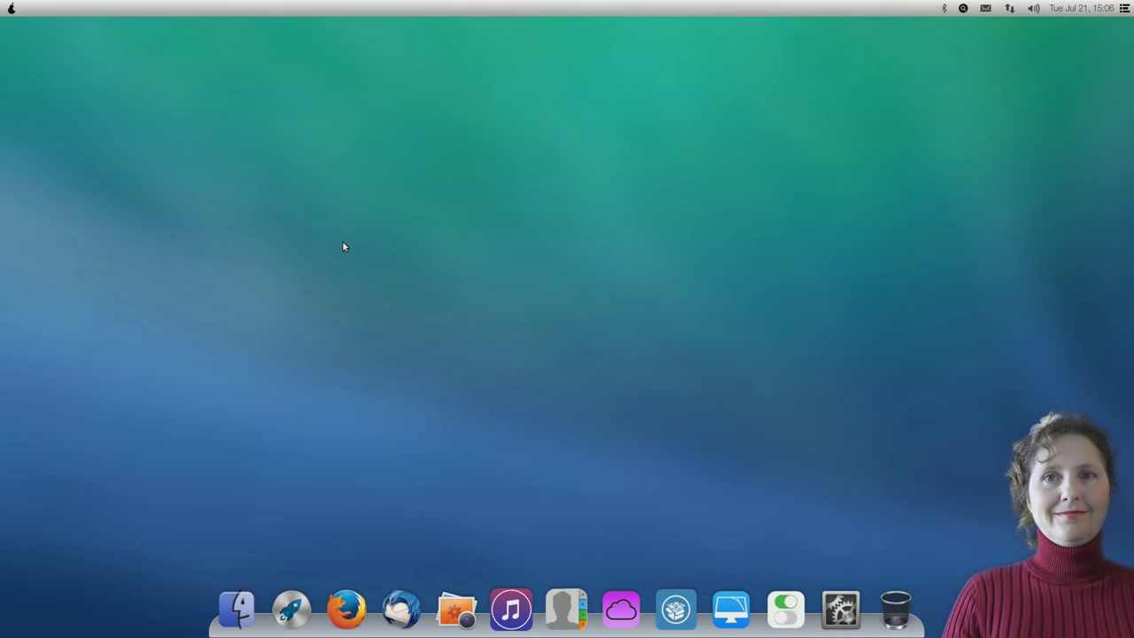
Launch Firefox, search Google for 'pencil2d download', and open the Pencil2D website result.
{"action": "left_click", "coordinate": [341, 604]}
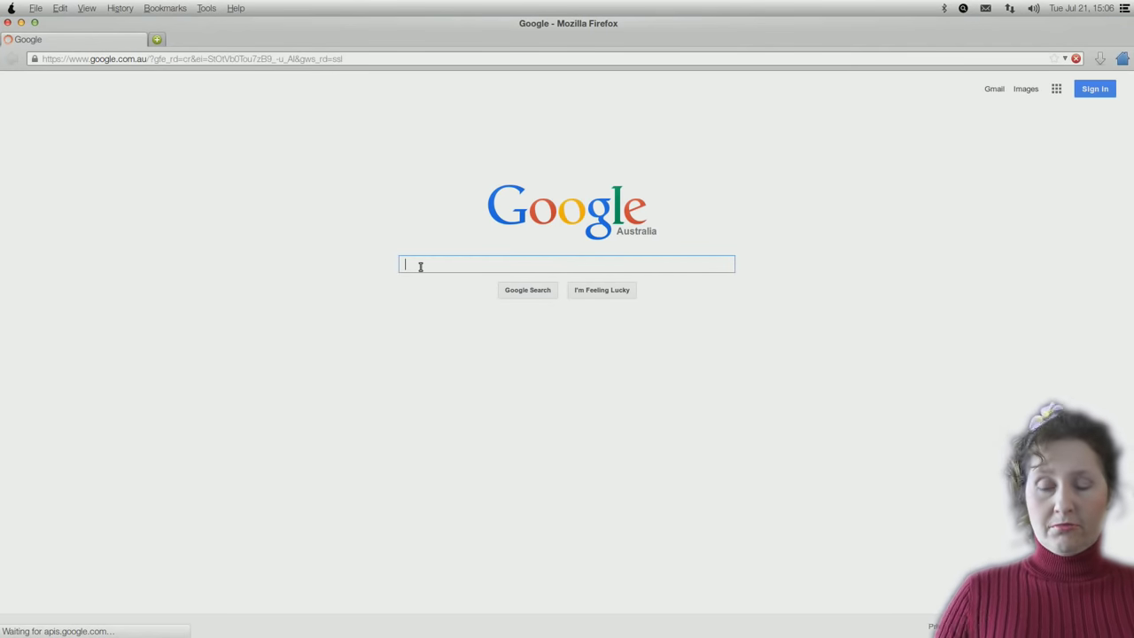
{"action": "type", "text": "pencil 2d"}
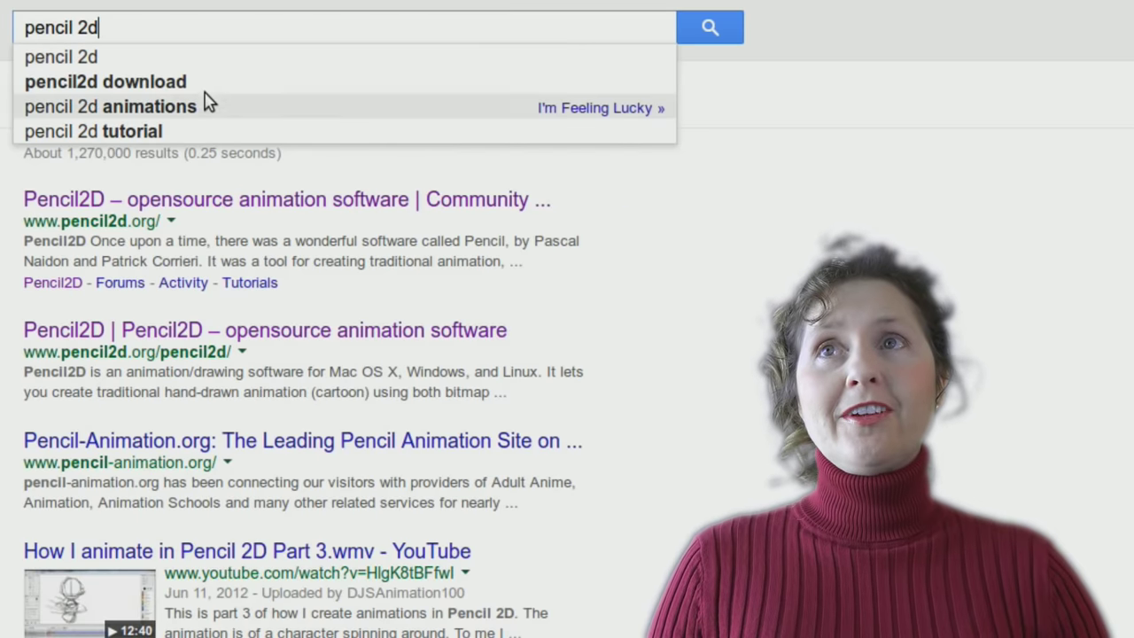
{"action": "left_click", "coordinate": [172, 81]}
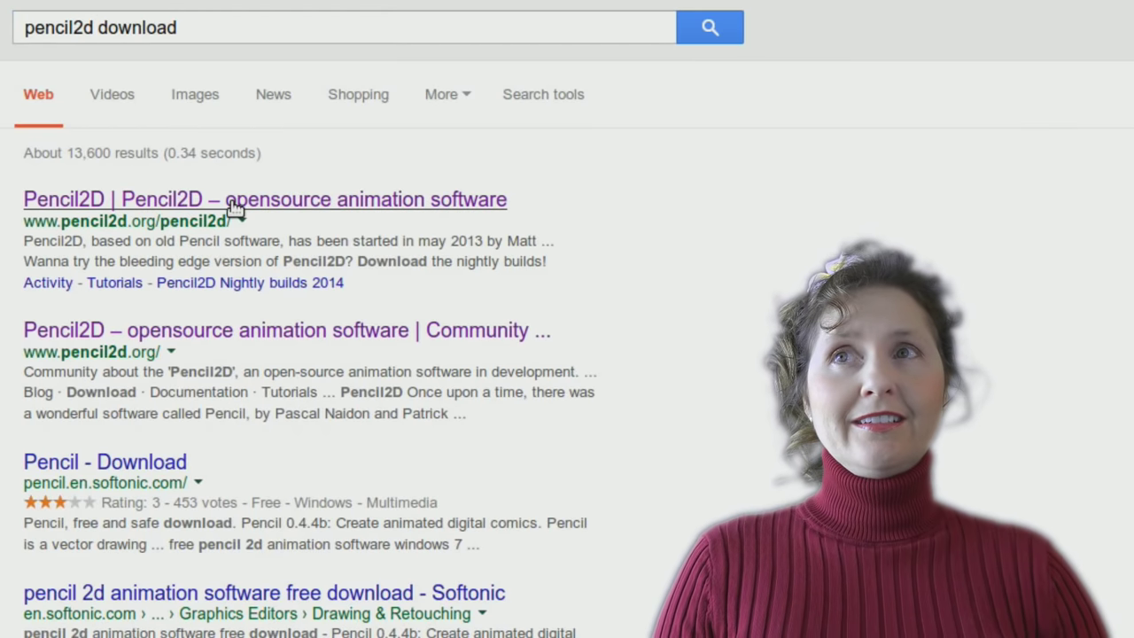
{"action": "left_click", "coordinate": [157, 329]}
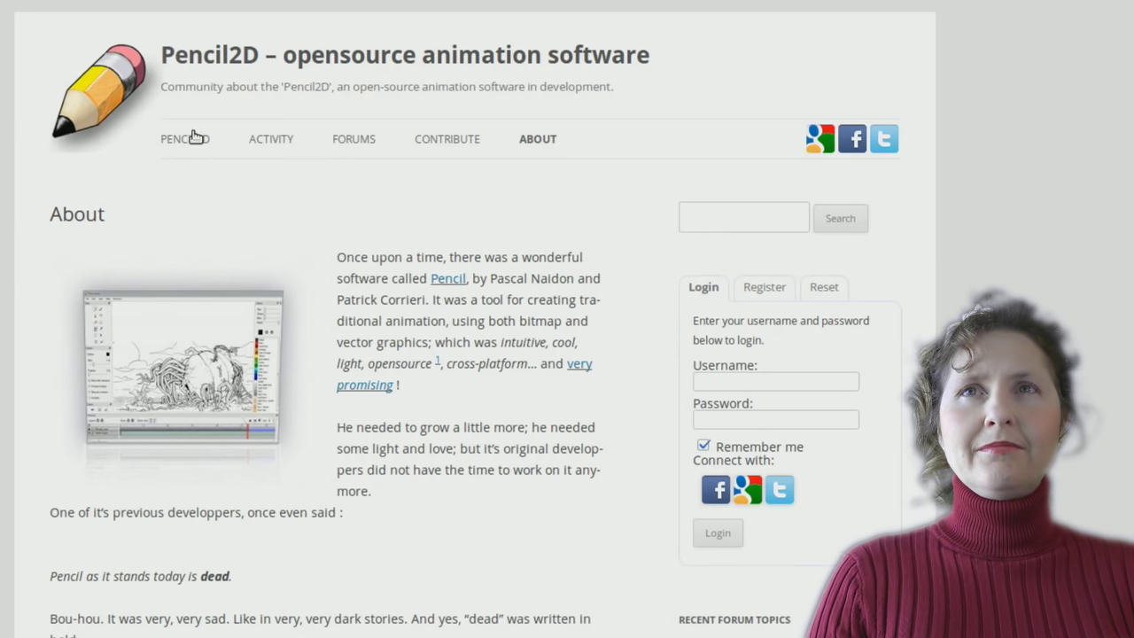
Save pencil2d_0.5.4-20130728.1_amd64.deb from the Pencil2D 0.5.4 beta Linux download listing.
{"action": "mouse_move", "coordinate": [195, 140]}
{"action": "left_click", "coordinate": [187, 215]}
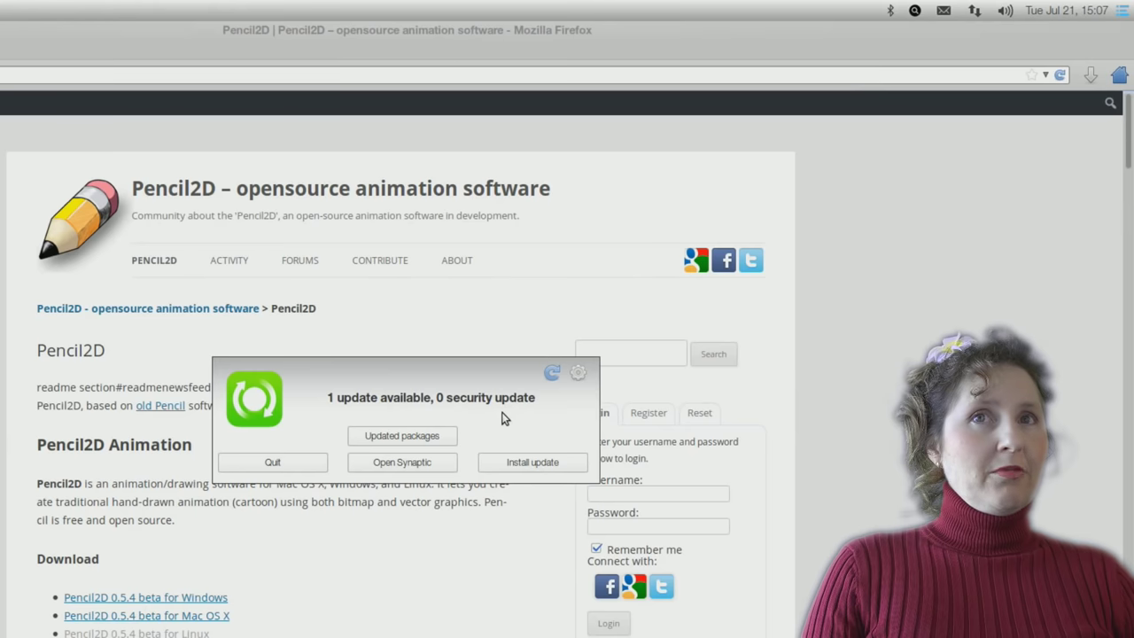
{"action": "left_click", "coordinate": [303, 464]}
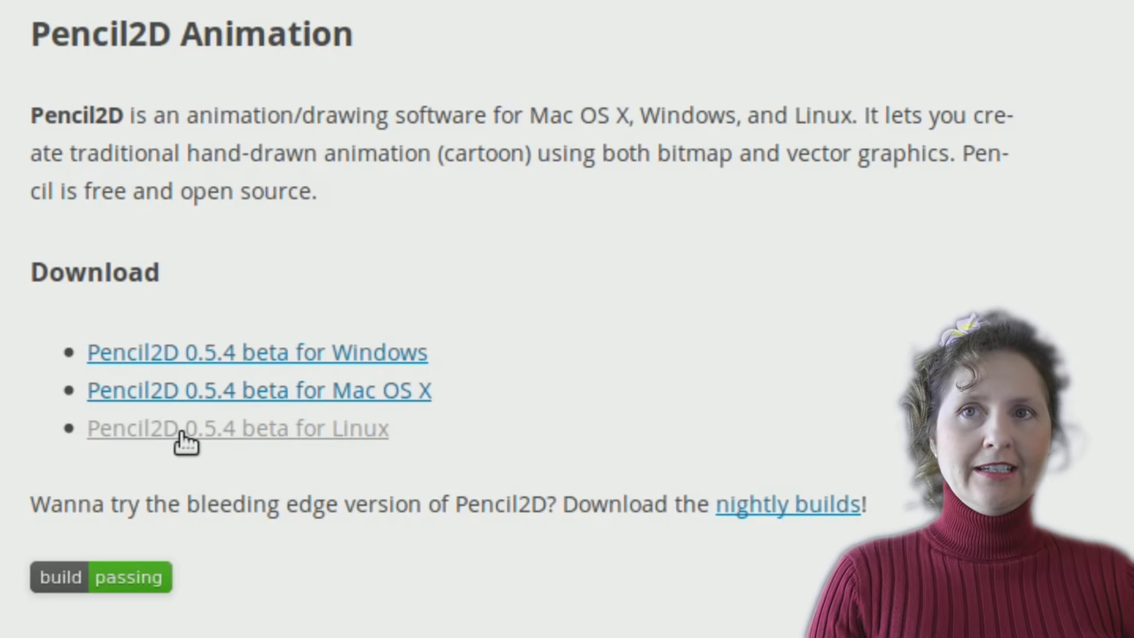
{"action": "left_click", "coordinate": [346, 446]}
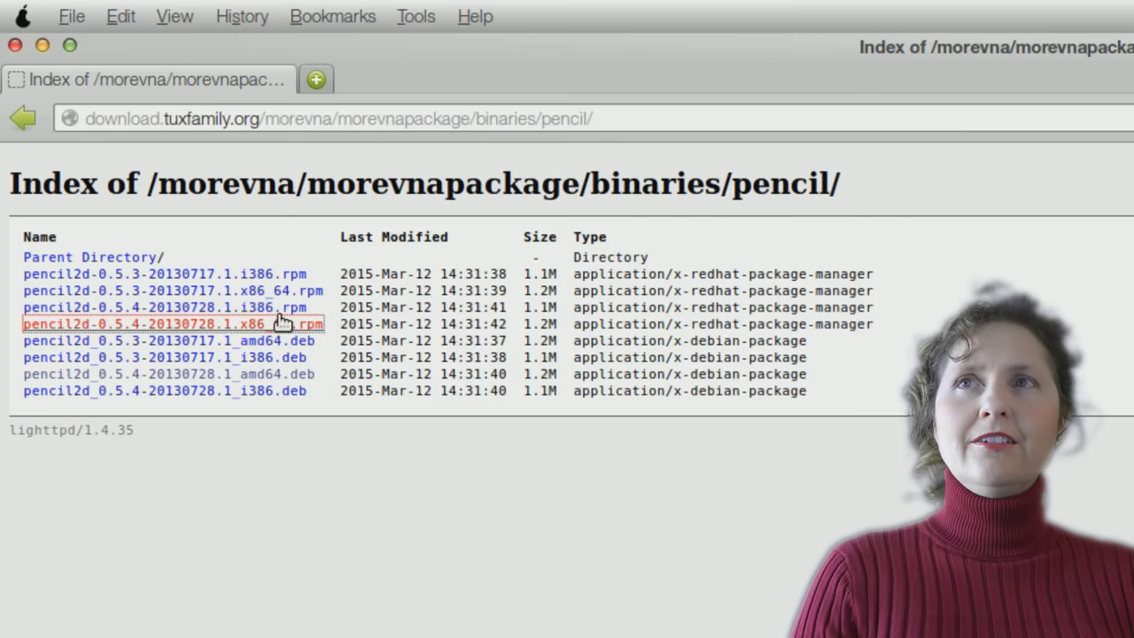
{"action": "left_click", "coordinate": [289, 373]}
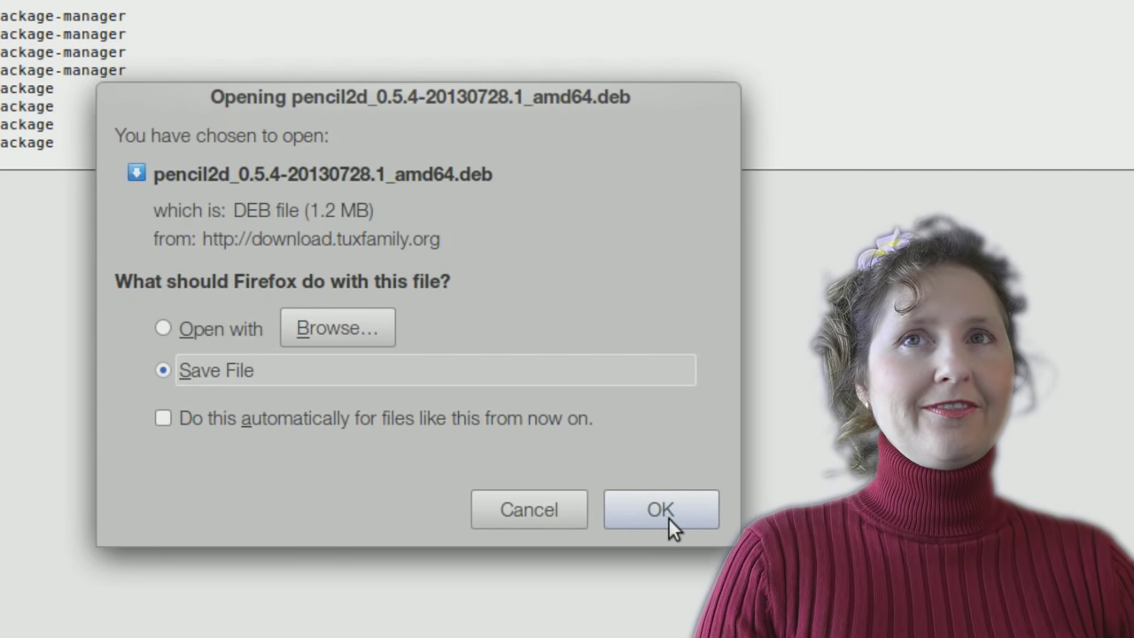
{"action": "left_click", "coordinate": [669, 518]}
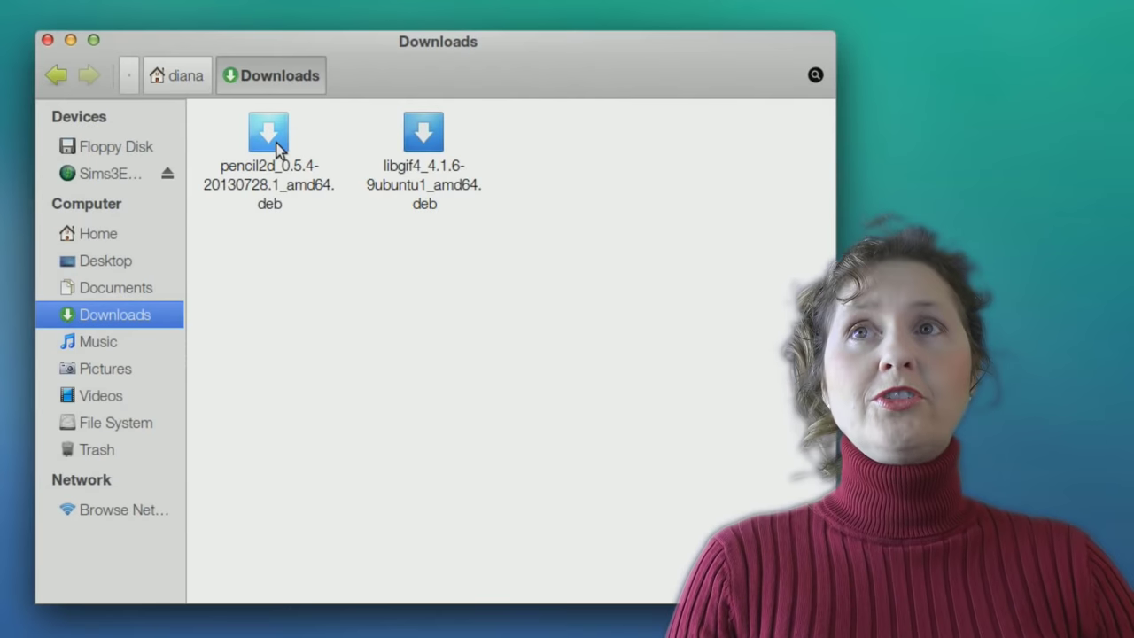
Install the downloaded pencil2d .deb with GDebi, then close the installer.
{"action": "double_click", "coordinate": [268, 137]}
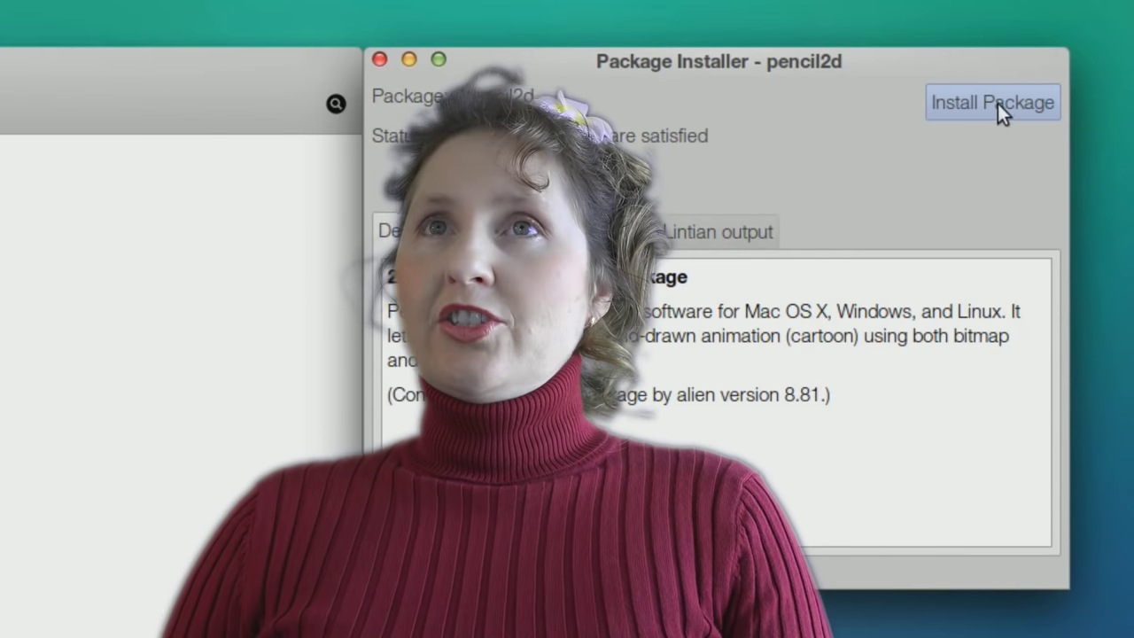
{"action": "left_click", "coordinate": [997, 104]}
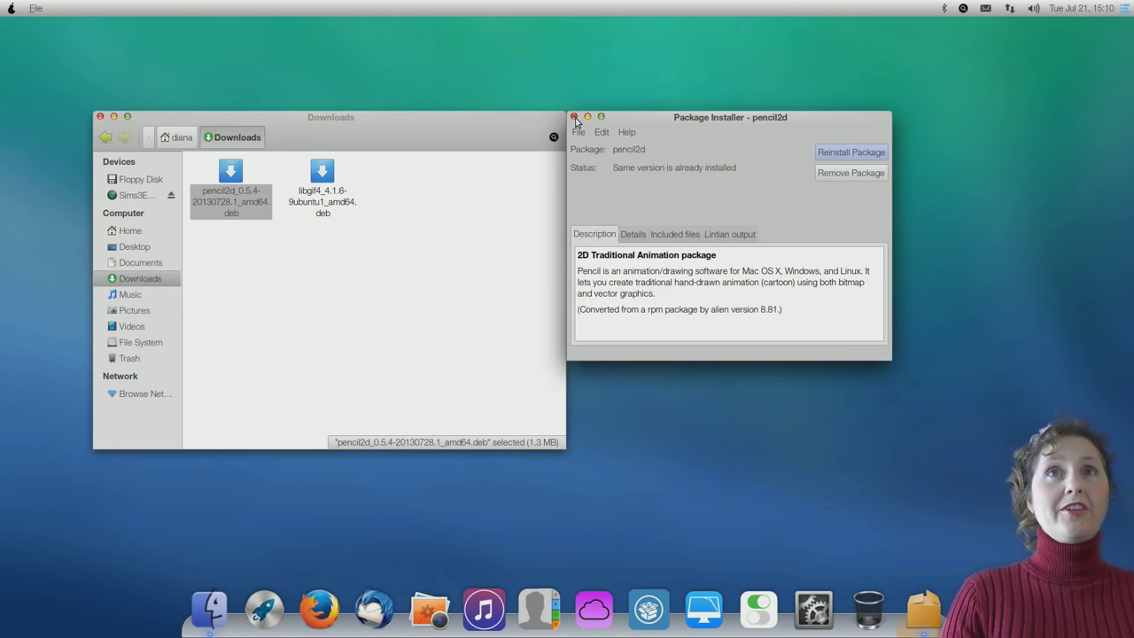
{"action": "left_click", "coordinate": [379, 60]}
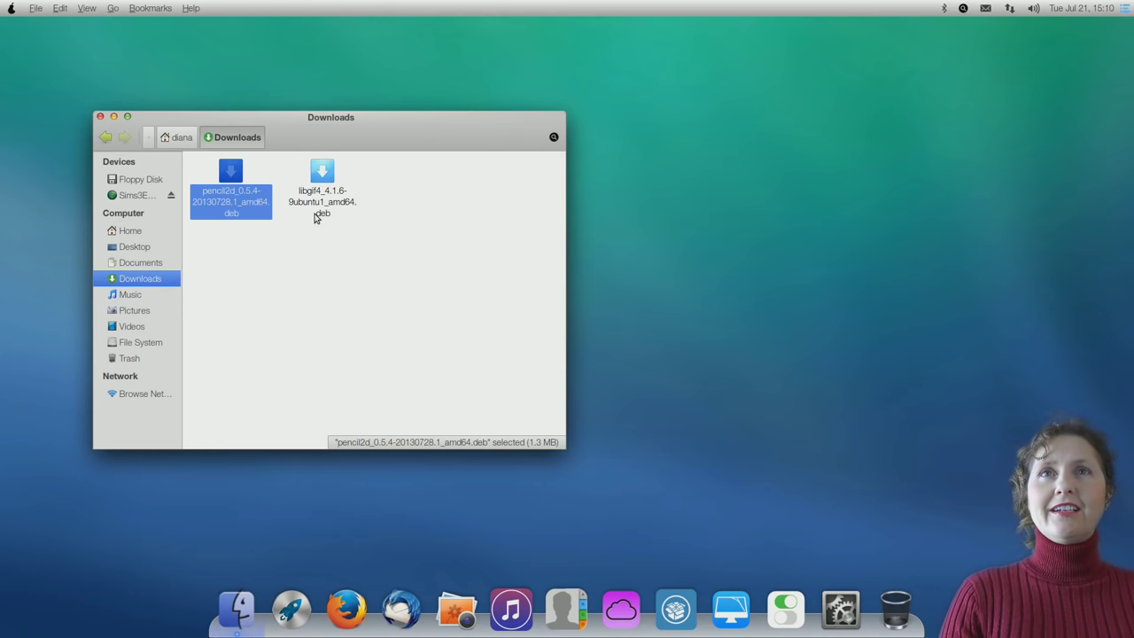
Close the Downloads window, then open and close the Home folder window with Ctrl+W.
{"action": "left_click", "coordinate": [100, 117]}
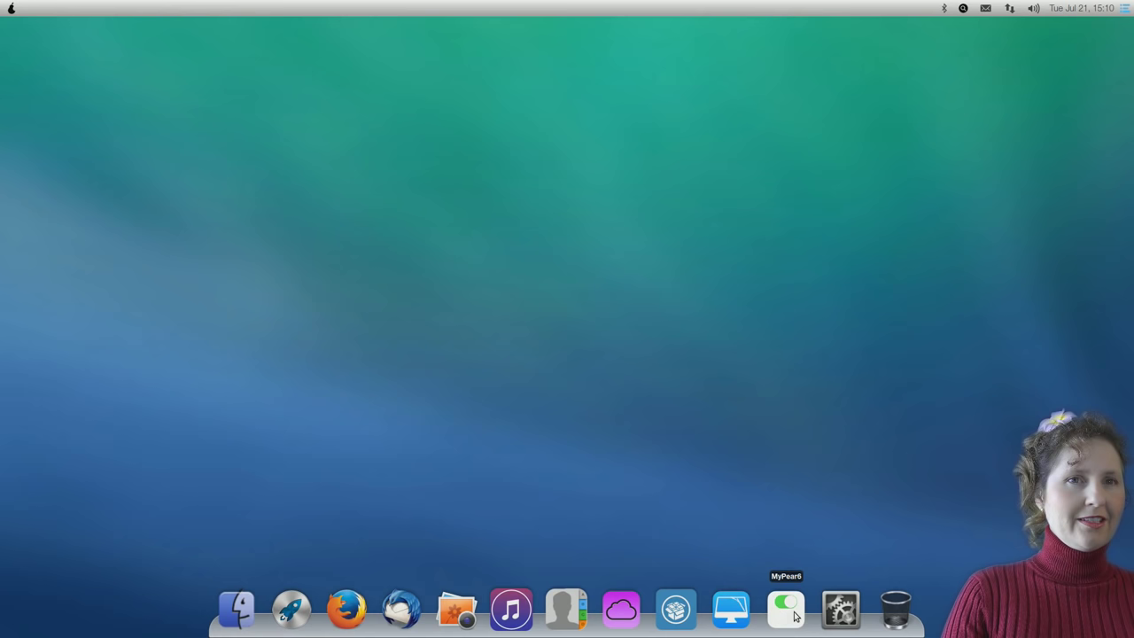
{"action": "left_click", "coordinate": [237, 609]}
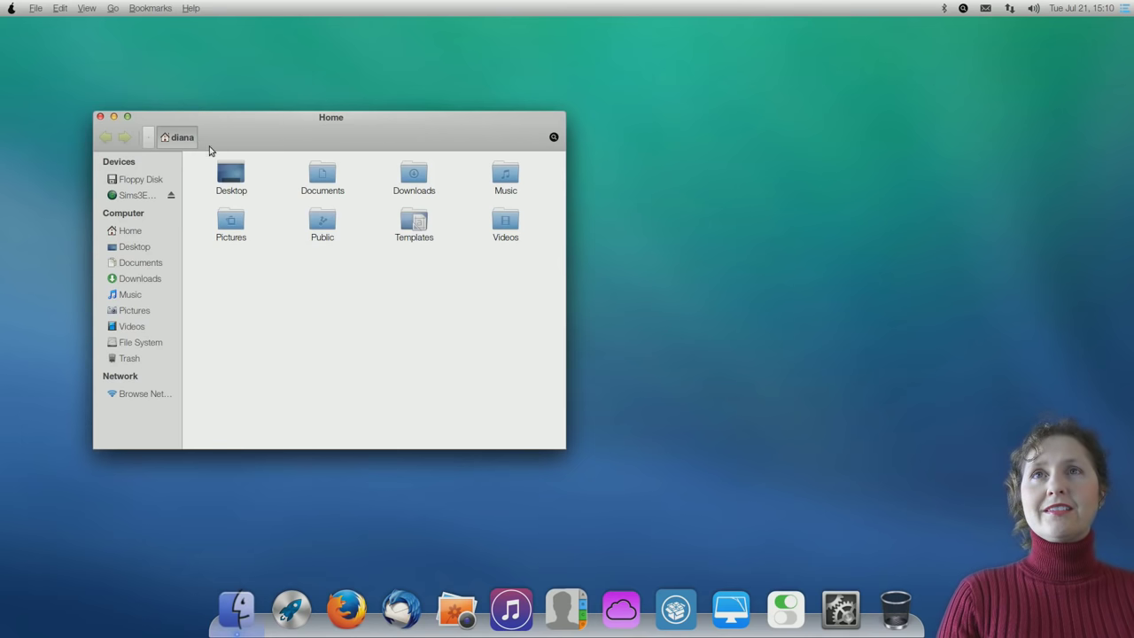
{"action": "key", "text": "ctrl+w"}
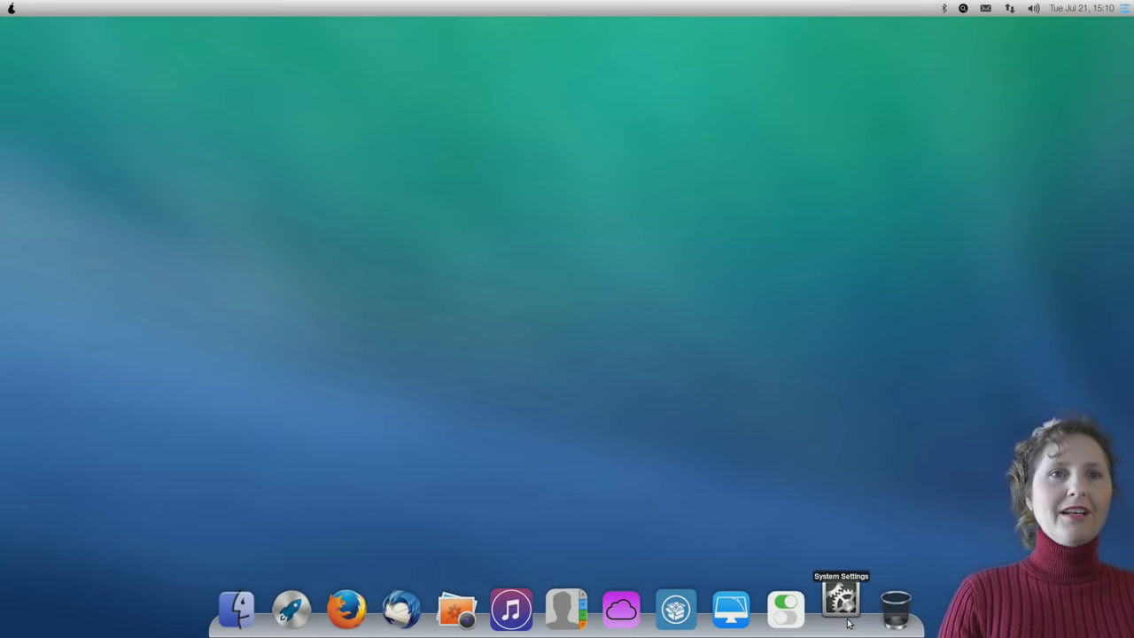
Set the ocean wave wallpaper as the desktop background in System Settings and close it.
{"action": "left_click", "coordinate": [841, 611]}
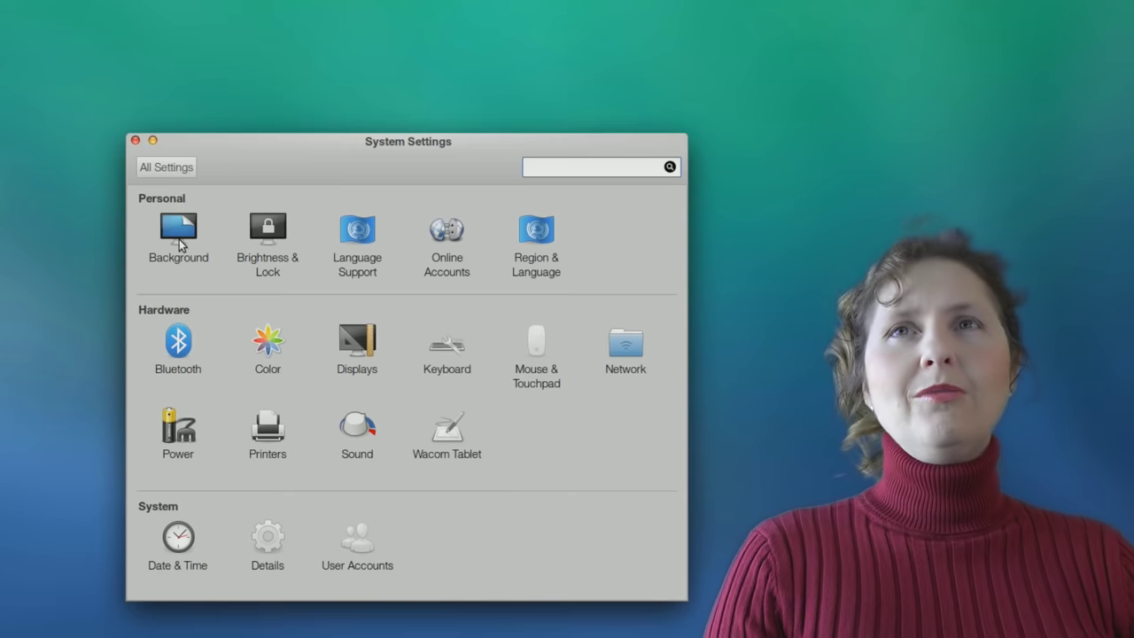
{"action": "left_click", "coordinate": [389, 238]}
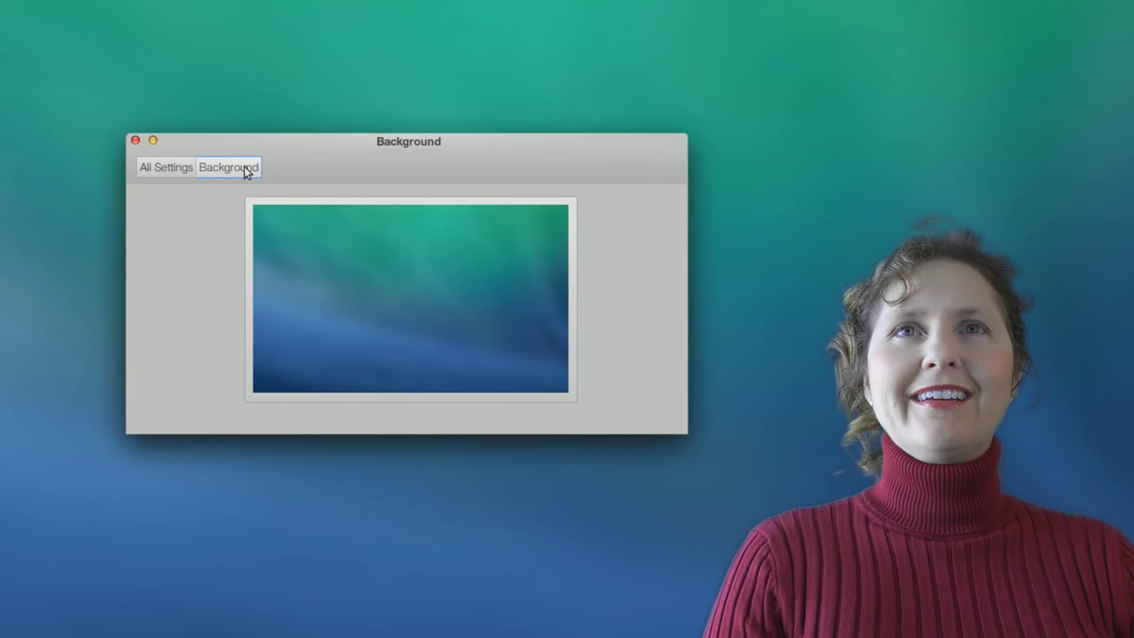
{"action": "left_click", "coordinate": [362, 294]}
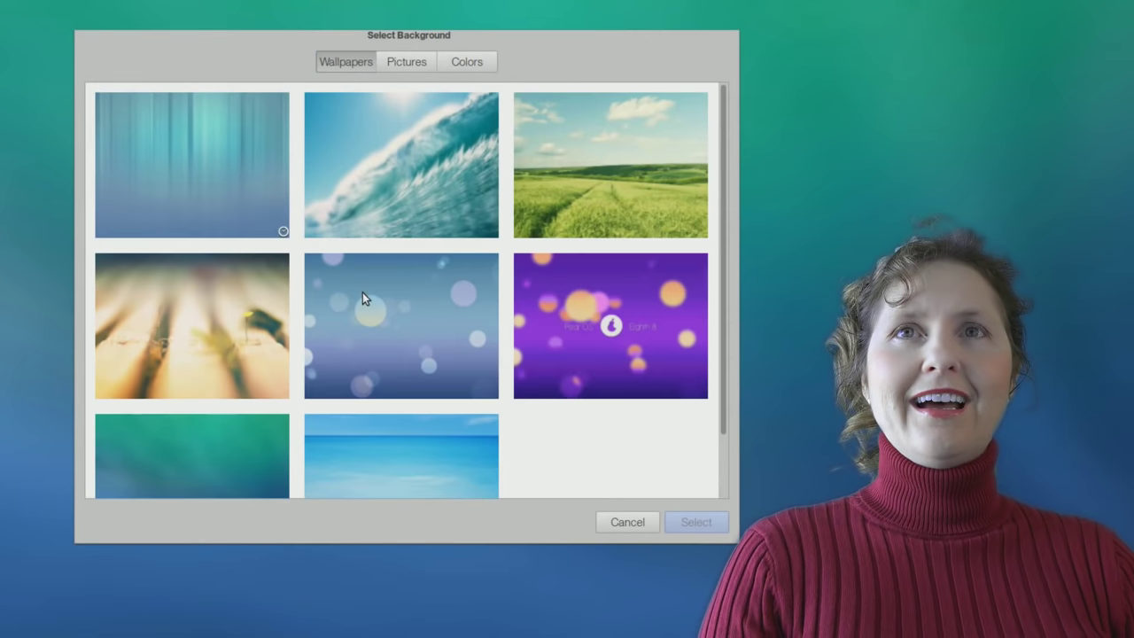
{"action": "left_click", "coordinate": [382, 160]}
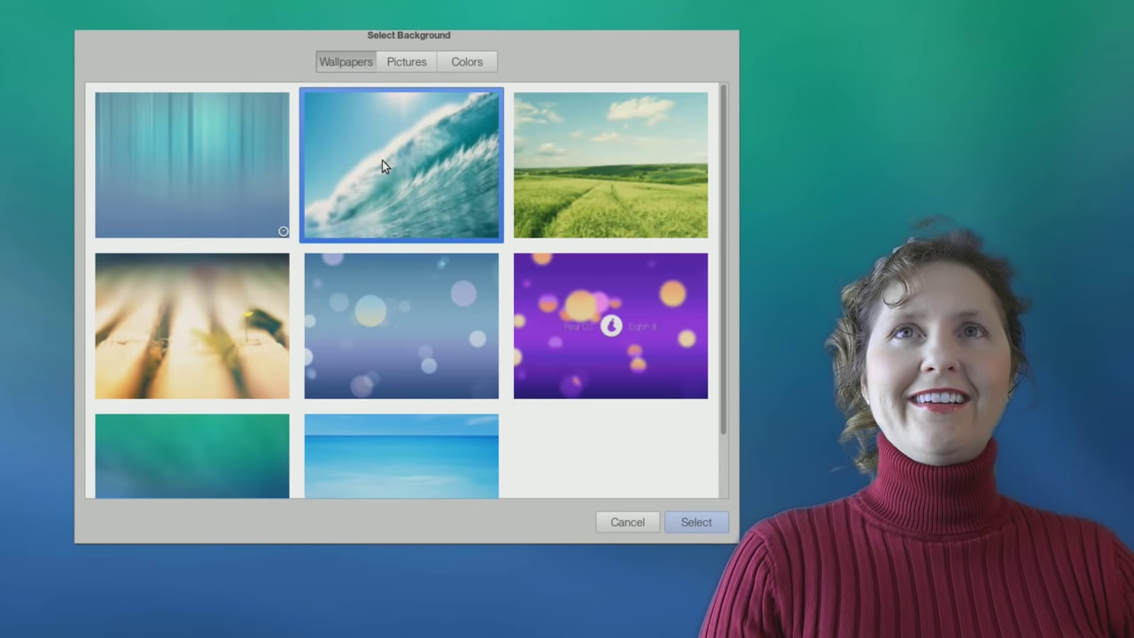
{"action": "left_click", "coordinate": [688, 523]}
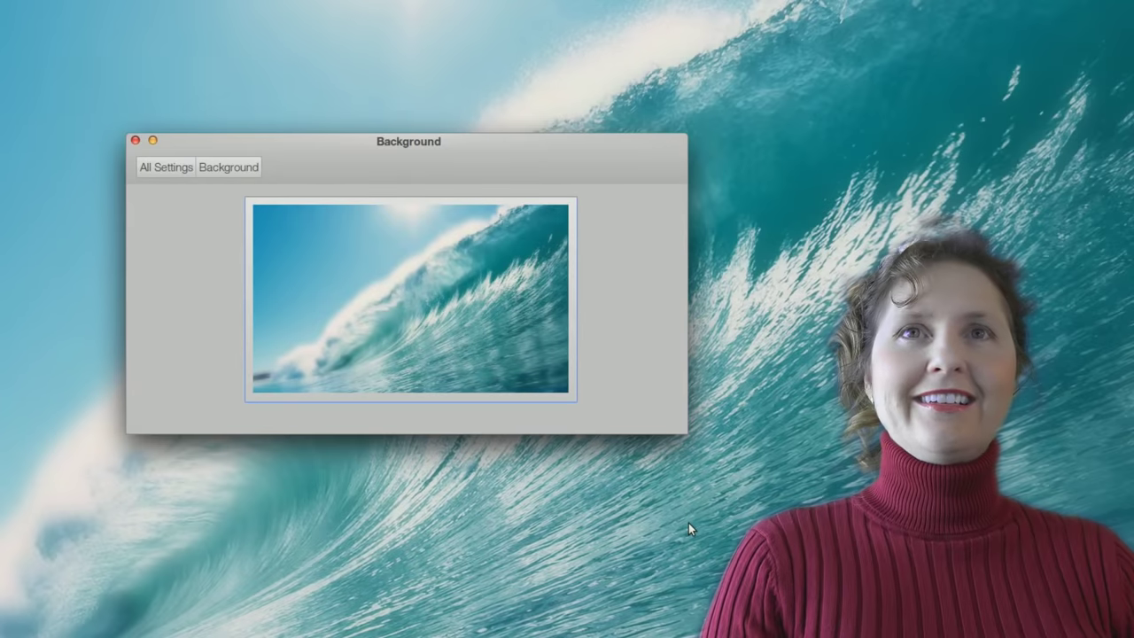
{"action": "left_click", "coordinate": [136, 142]}
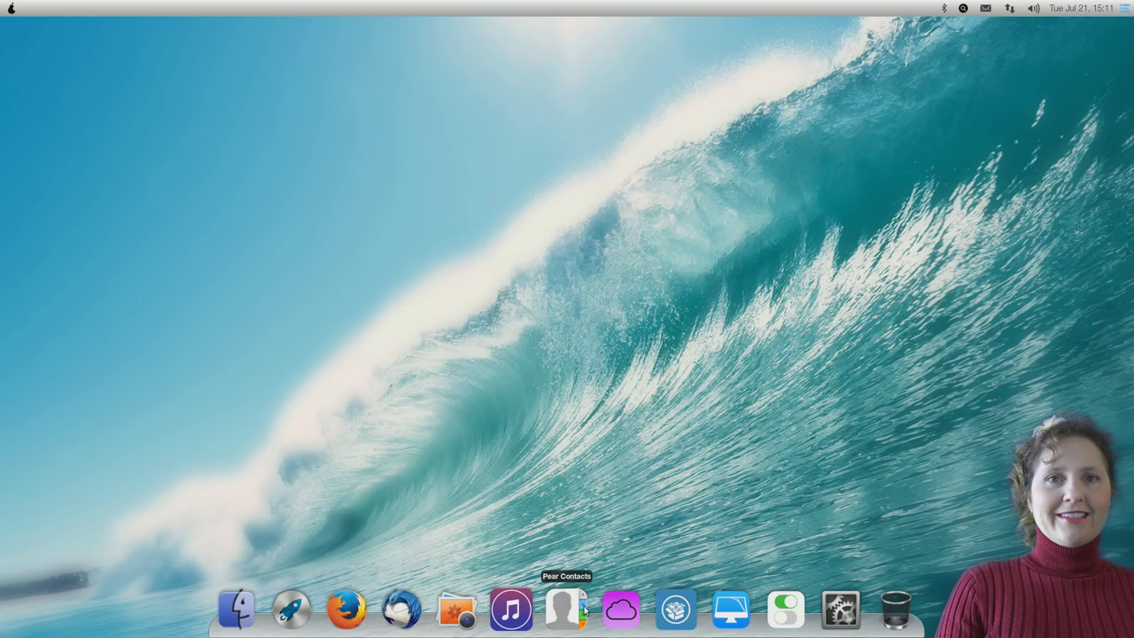
Open and close Files, search the system for 'pen', dismiss the results, and show Launchpad.
{"action": "left_click", "coordinate": [235, 608]}
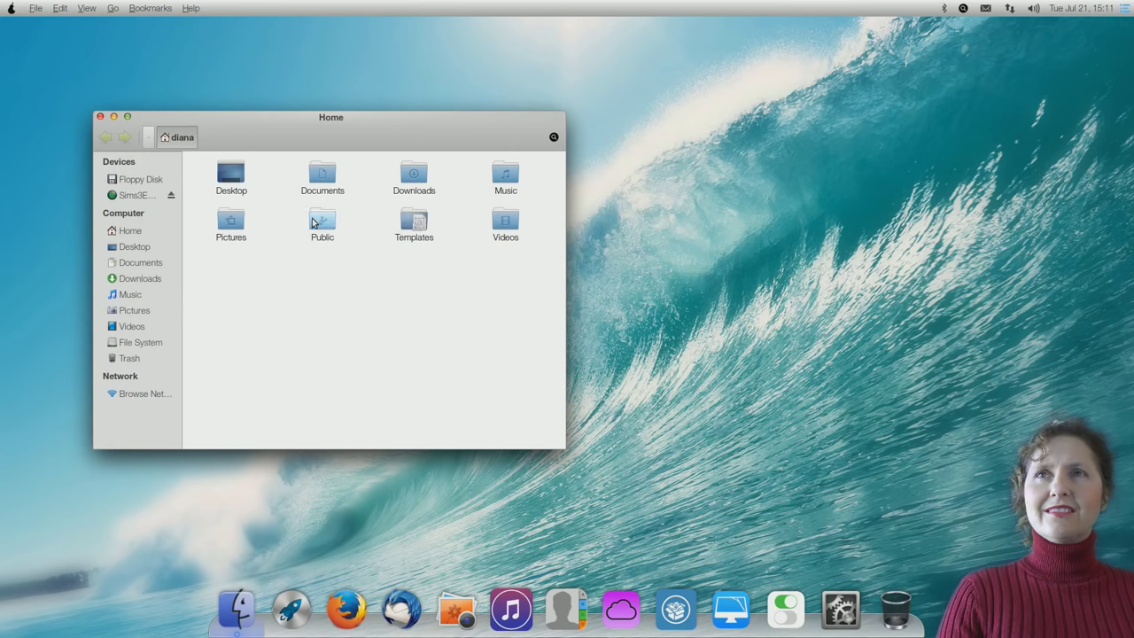
{"action": "left_click", "coordinate": [100, 116]}
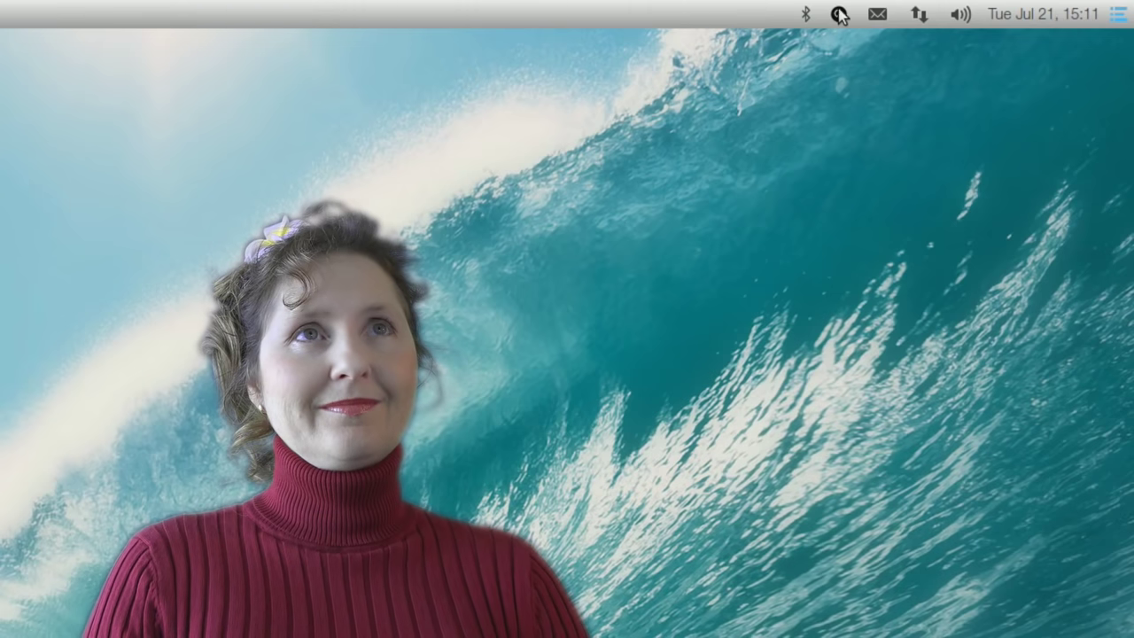
{"action": "left_click", "coordinate": [964, 9]}
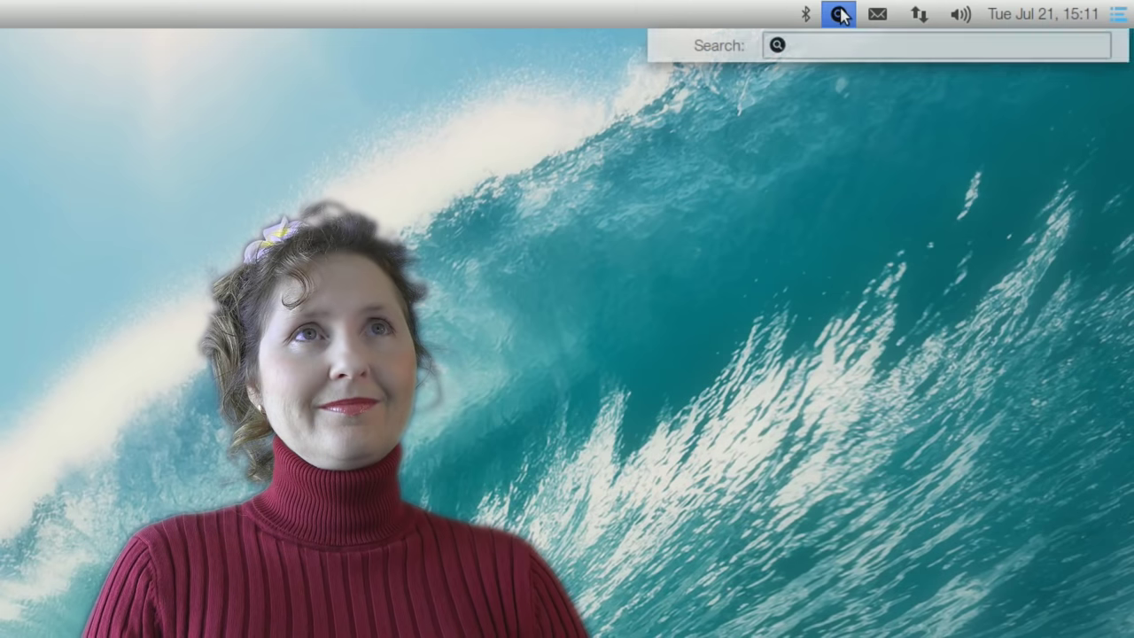
{"action": "type", "text": "pen"}
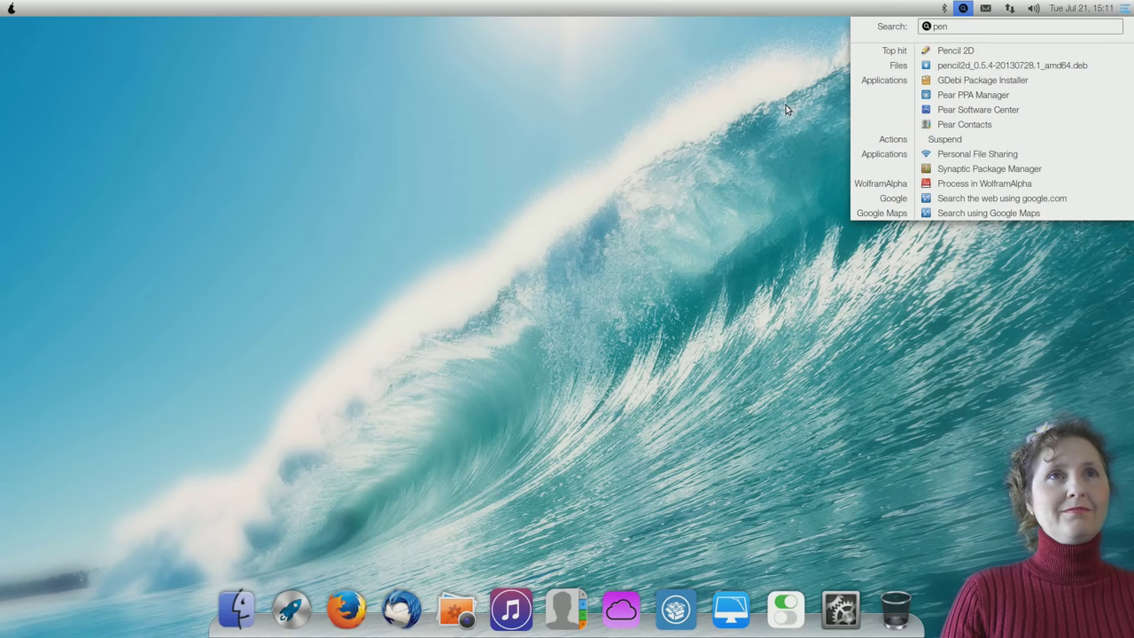
{"action": "left_click", "coordinate": [741, 124]}
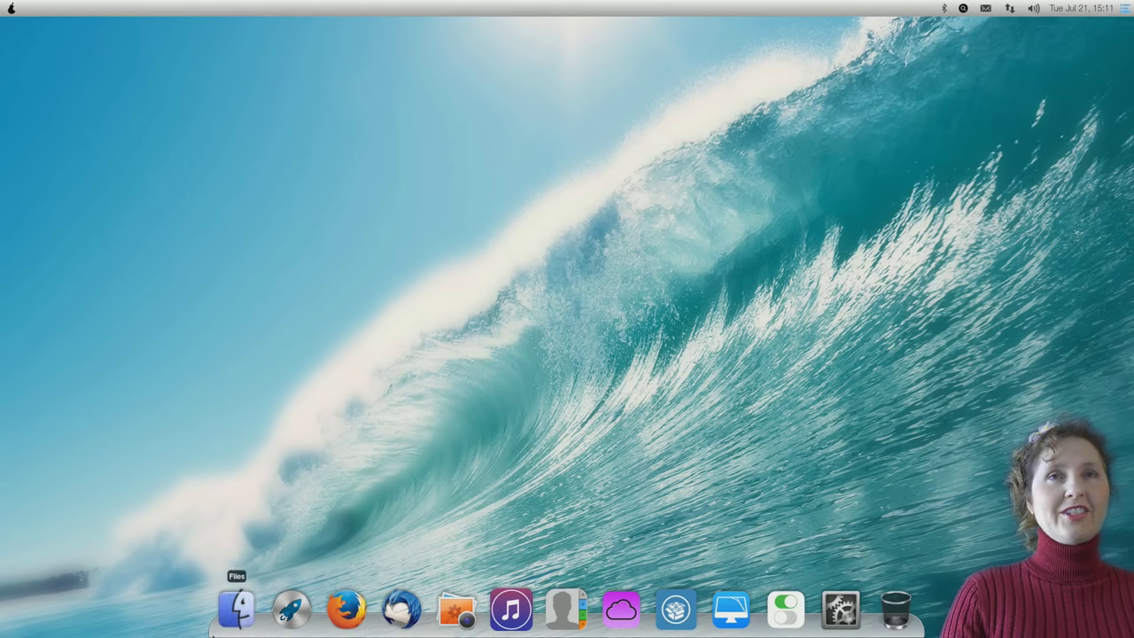
{"action": "left_click", "coordinate": [292, 609]}
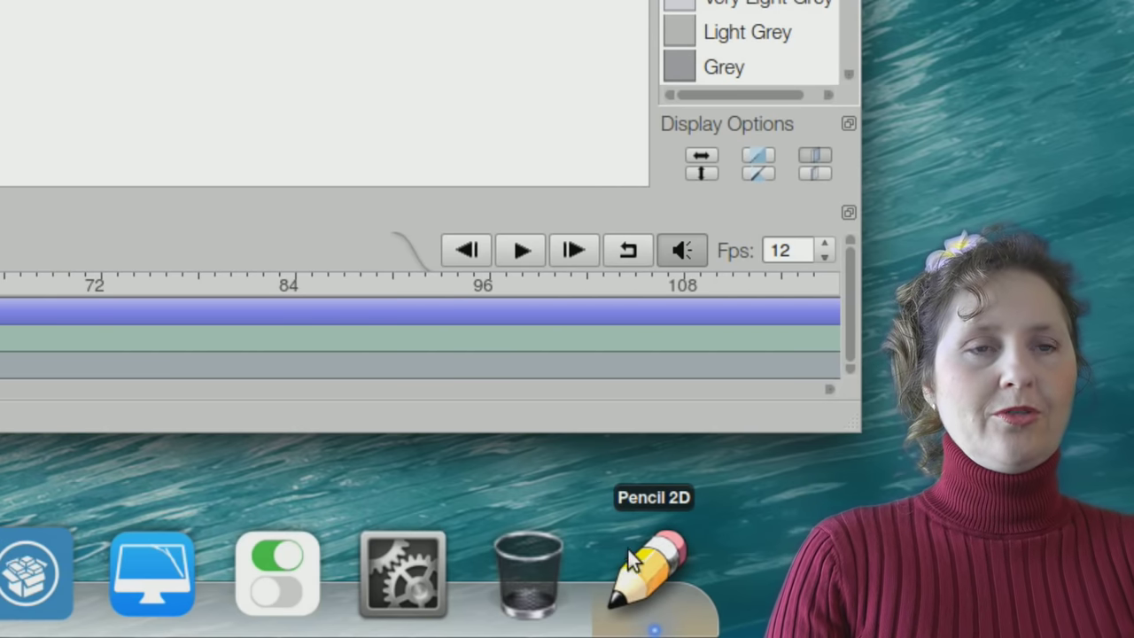
Pin Pencil2D permanently to the dock with Keep in Dock.
{"action": "mouse_move", "coordinate": [636, 582]}
{"action": "left_mouse_down"}
{"action": "mouse_move", "coordinate": [381, 585]}
{"action": "mouse_move", "coordinate": [665, 577]}
{"action": "left_mouse_up"}
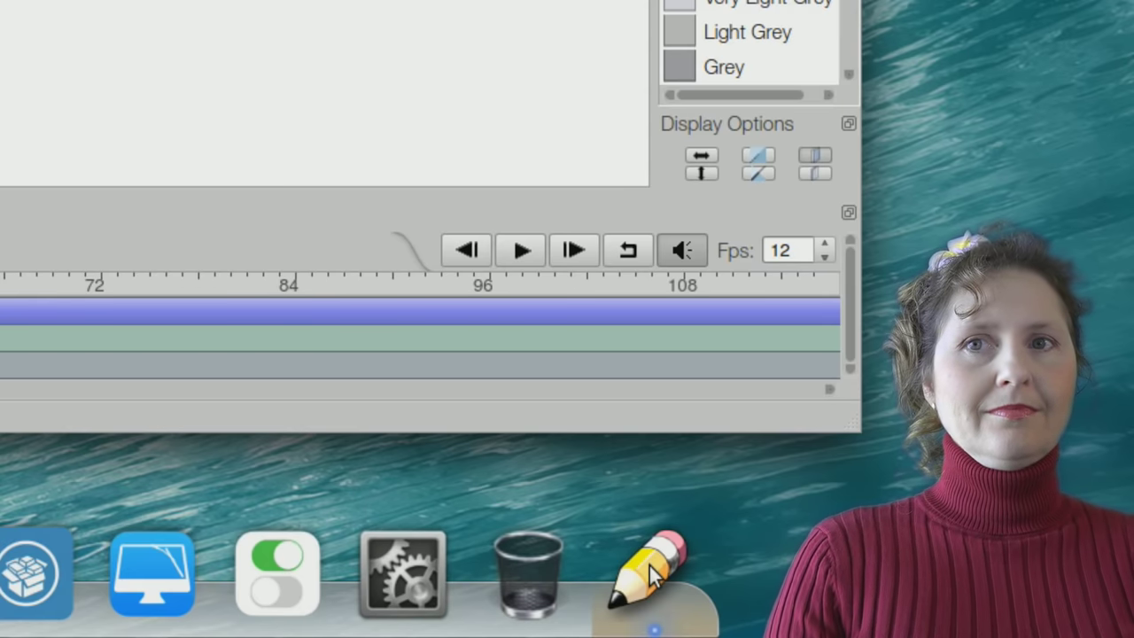
{"action": "right_click", "coordinate": [649, 565]}
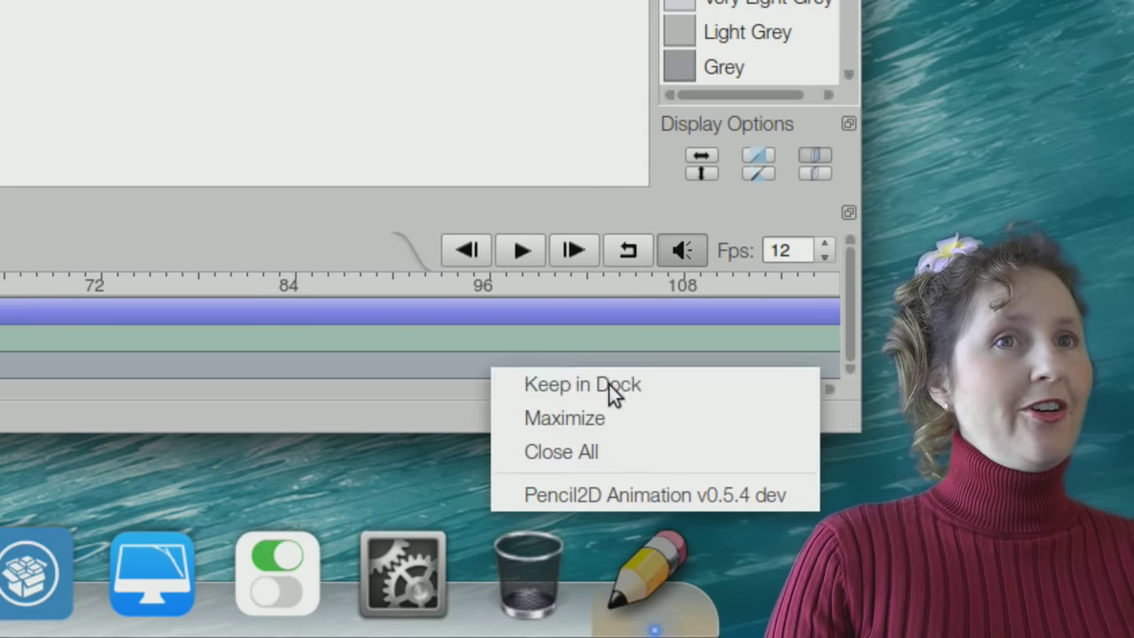
{"action": "left_click", "coordinate": [609, 384]}
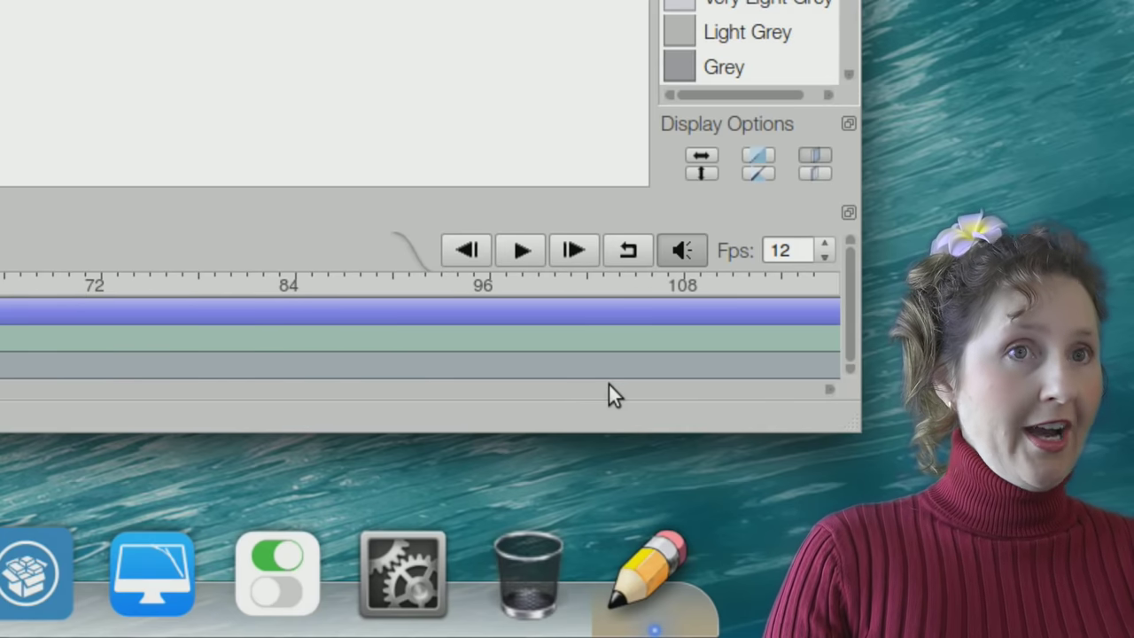
{"action": "right_click", "coordinate": [676, 571]}
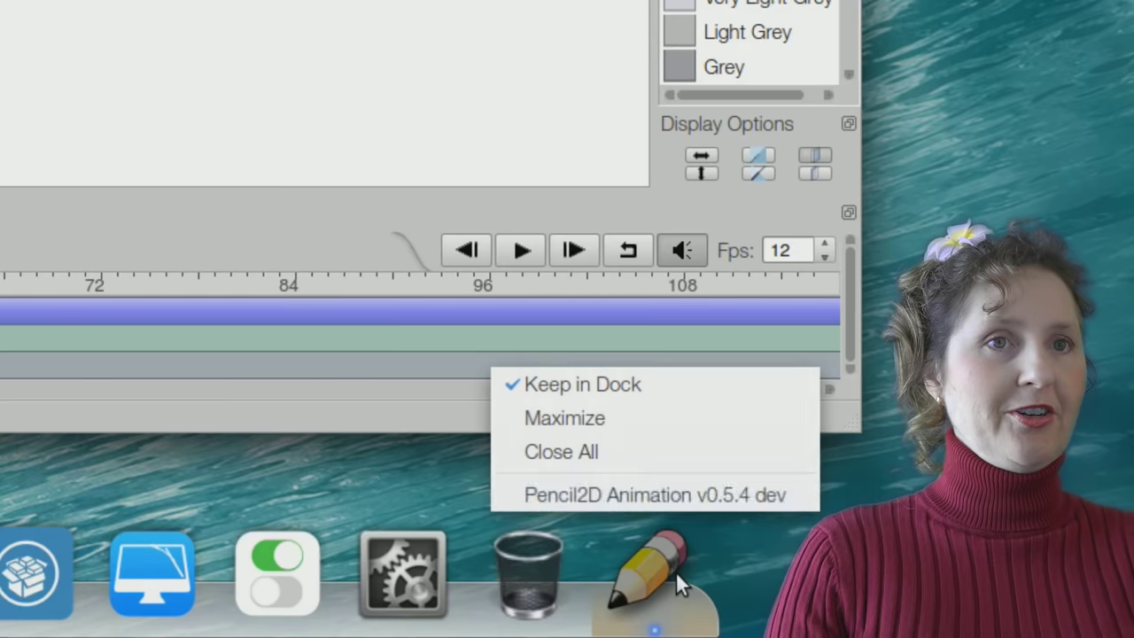
{"action": "left_click", "coordinate": [313, 26]}
Close Pencil2D, move its dock icon beside the photo app, and relaunch it.
{"action": "left_click", "coordinate": [31, 20]}
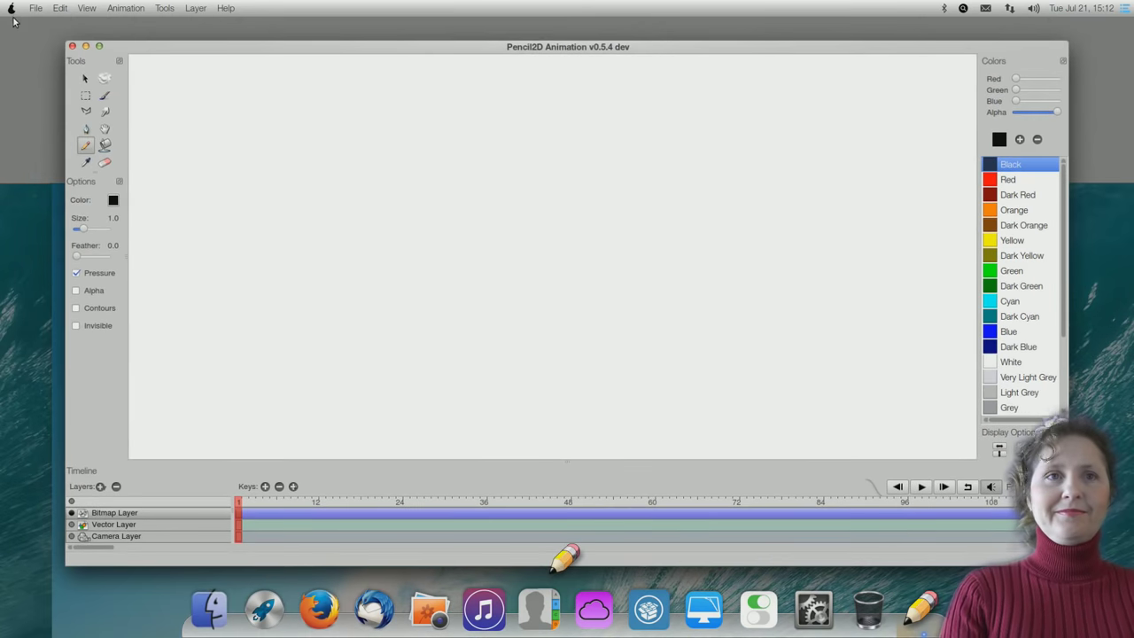
{"action": "left_click", "coordinate": [72, 45]}
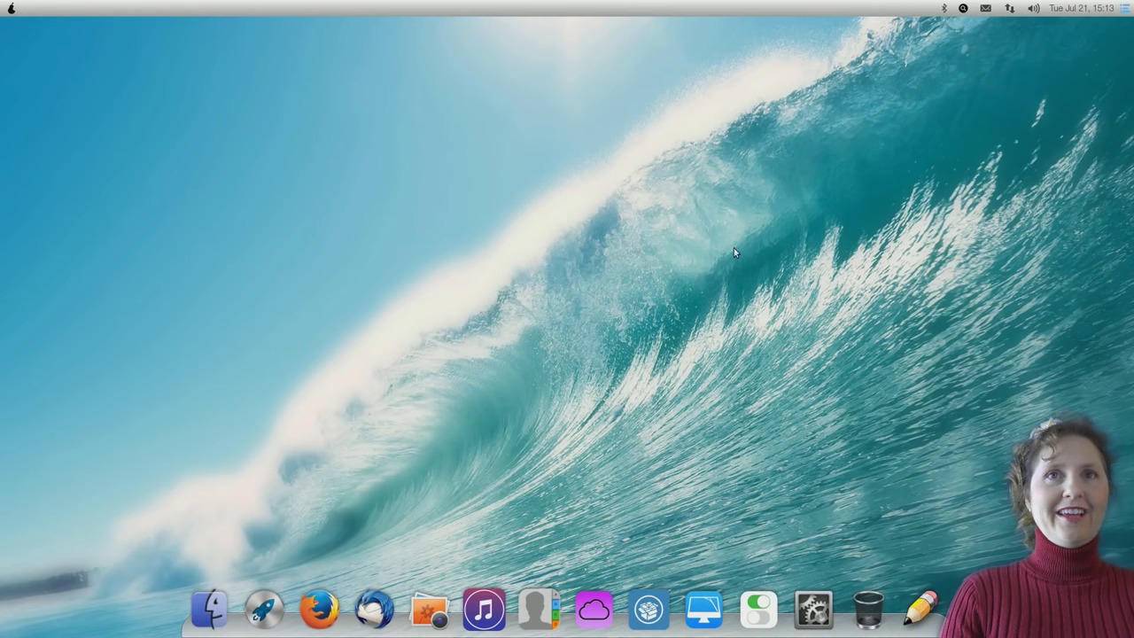
{"action": "mouse_move", "coordinate": [921, 608]}
{"action": "left_mouse_down"}
{"action": "mouse_move", "coordinate": [800, 575]}
{"action": "mouse_move", "coordinate": [487, 607]}
{"action": "mouse_move", "coordinate": [484, 621]}
{"action": "left_mouse_up"}
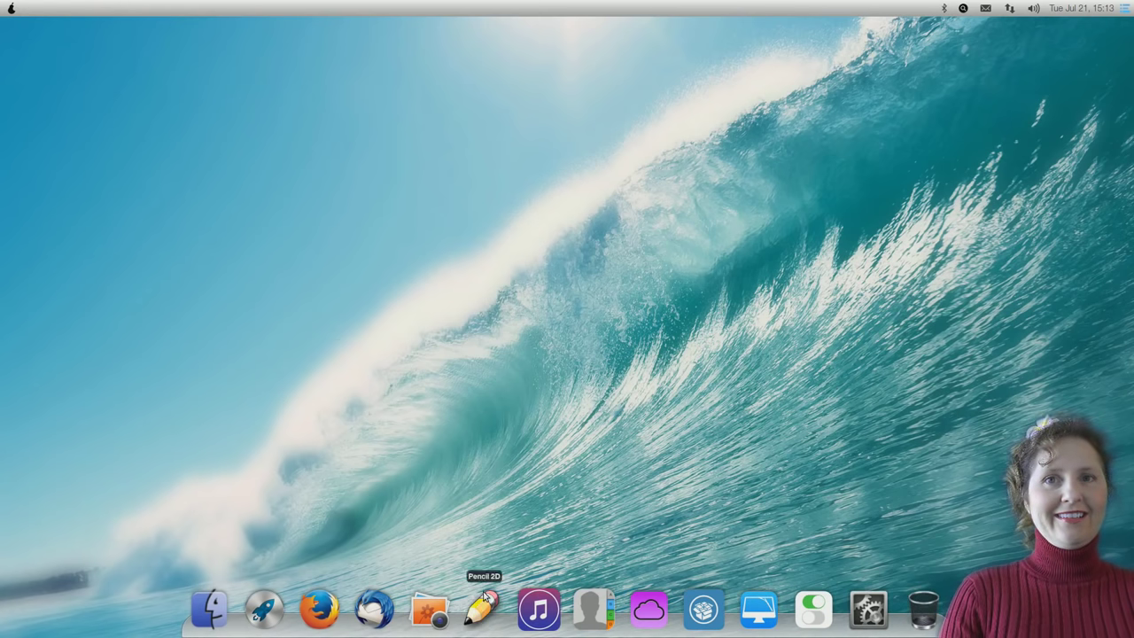
{"action": "left_click", "coordinate": [483, 607]}
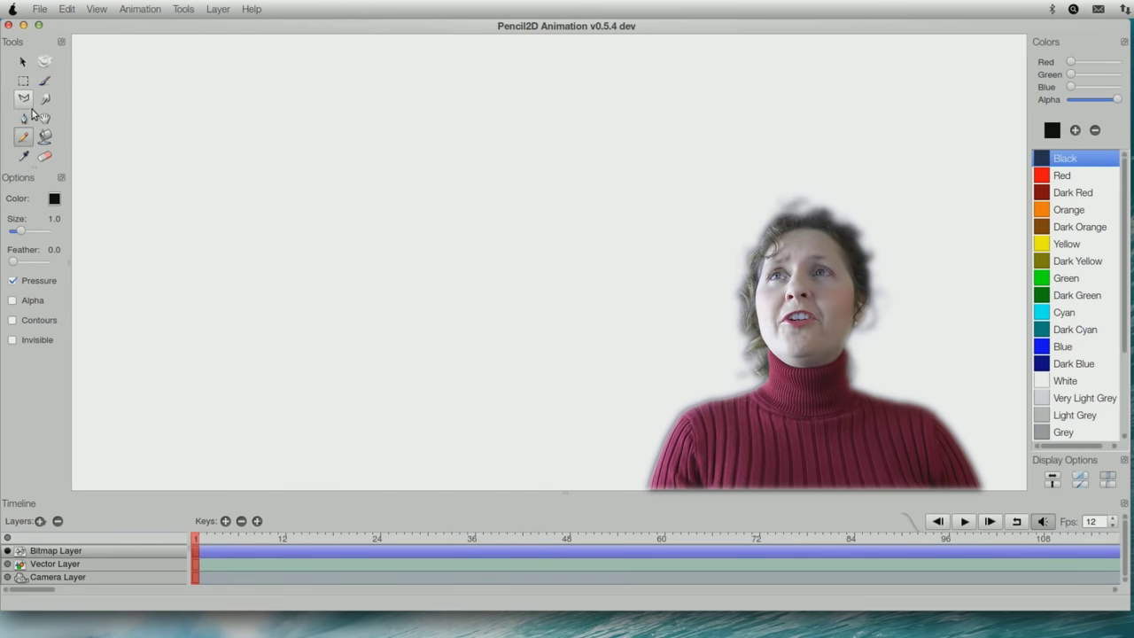
Draw the stick figure's arm and second leg with the Pencil, touching up with the Eraser.
{"action": "left_click", "coordinate": [23, 137]}
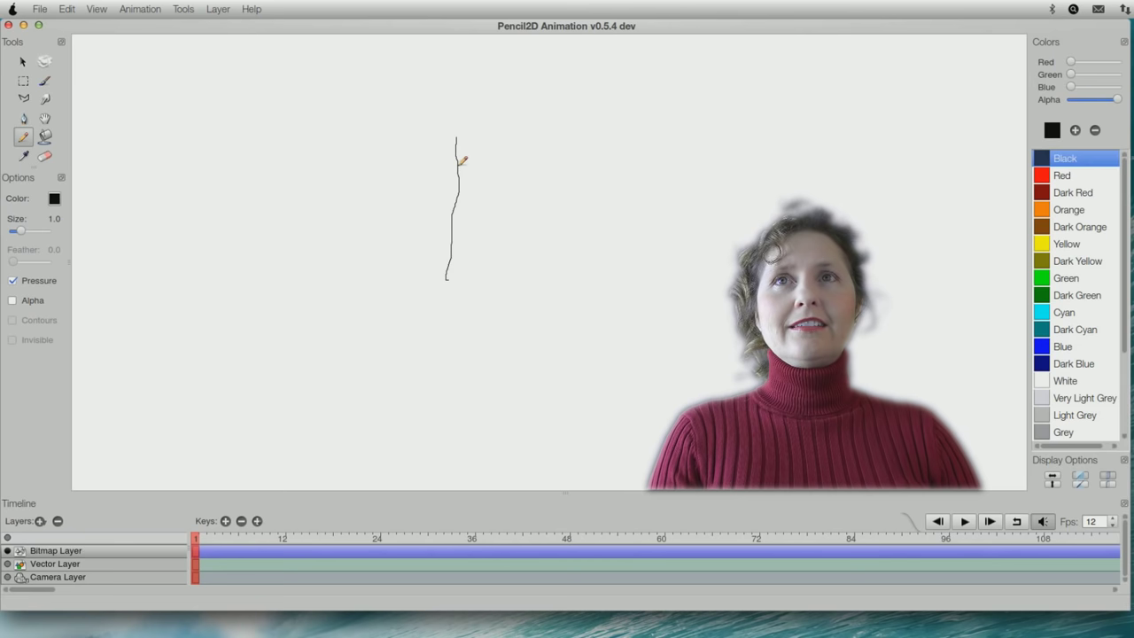
{"action": "left_click_drag", "start_coordinate": [460, 162], "coordinate": [486, 198]}
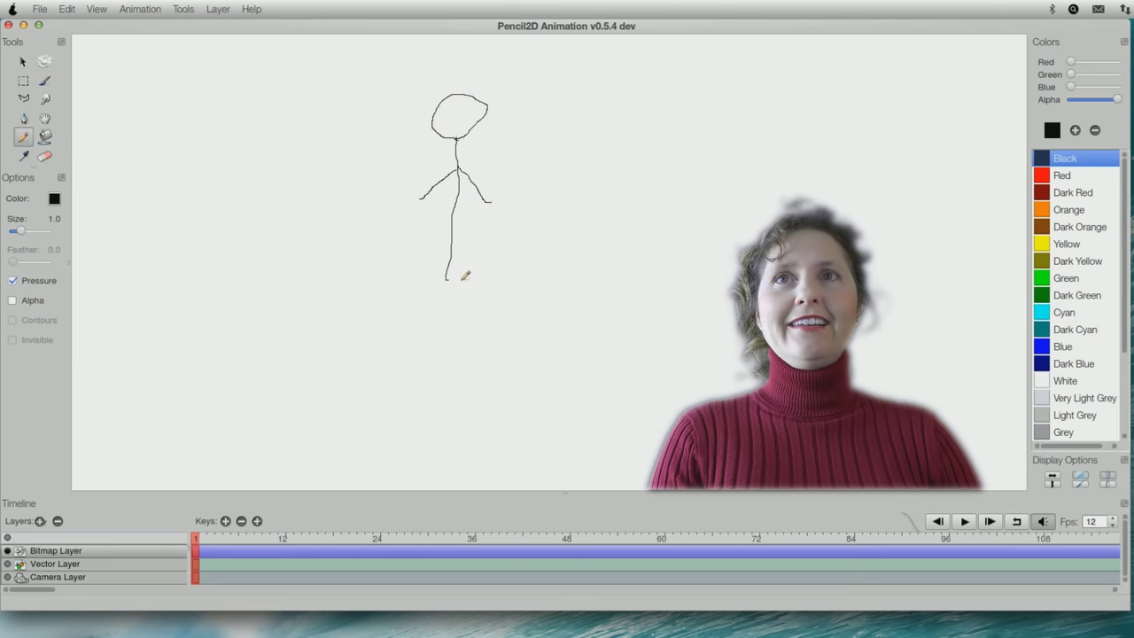
{"action": "mouse_move", "coordinate": [452, 254]}
{"action": "left_mouse_down"}
{"action": "mouse_move", "coordinate": [482, 362]}
{"action": "mouse_move", "coordinate": [413, 321]}
{"action": "left_mouse_up"}
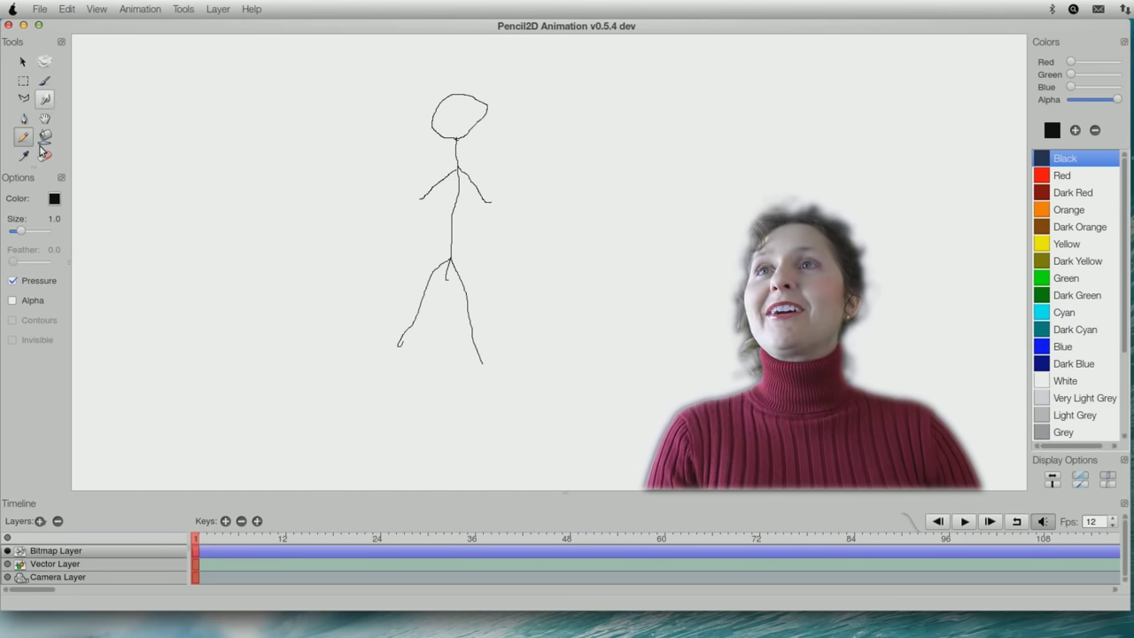
{"action": "left_click", "coordinate": [46, 156]}
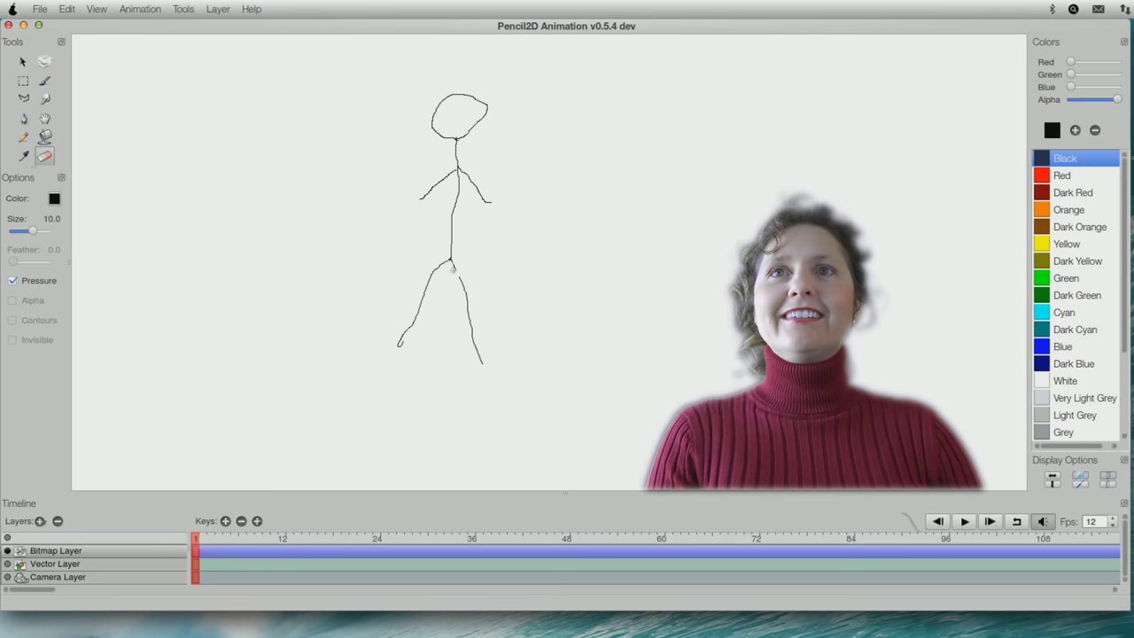
{"action": "left_click", "coordinate": [23, 137]}
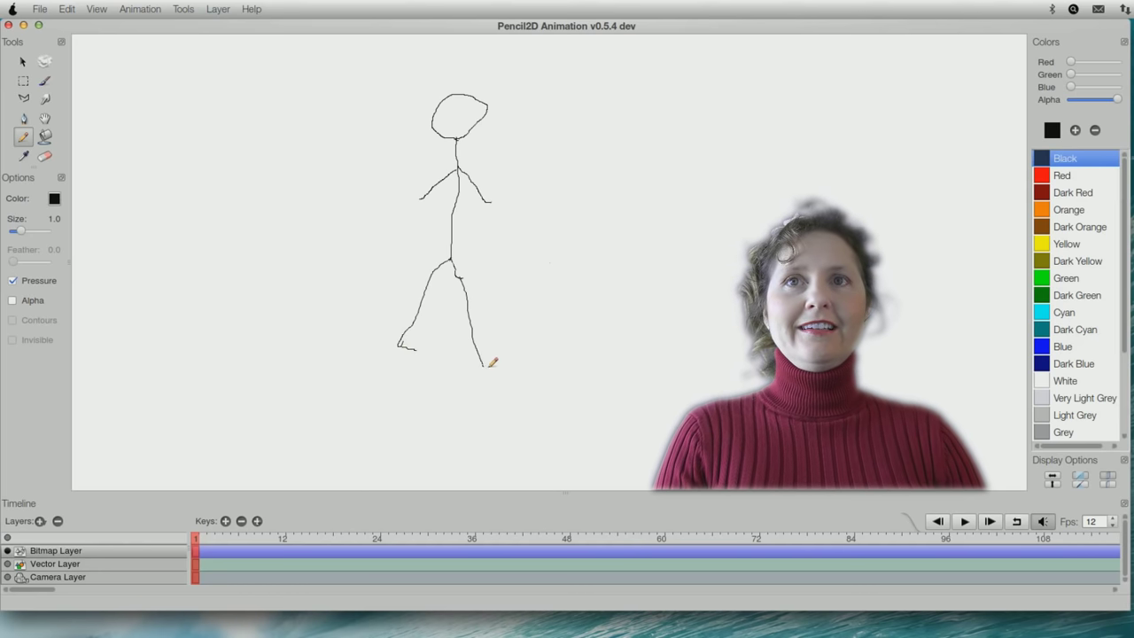
Add a foot to the right leg, erase the short arms, and redraw them with the Pencil.
{"action": "left_click_drag", "start_coordinate": [485, 365], "coordinate": [497, 367]}
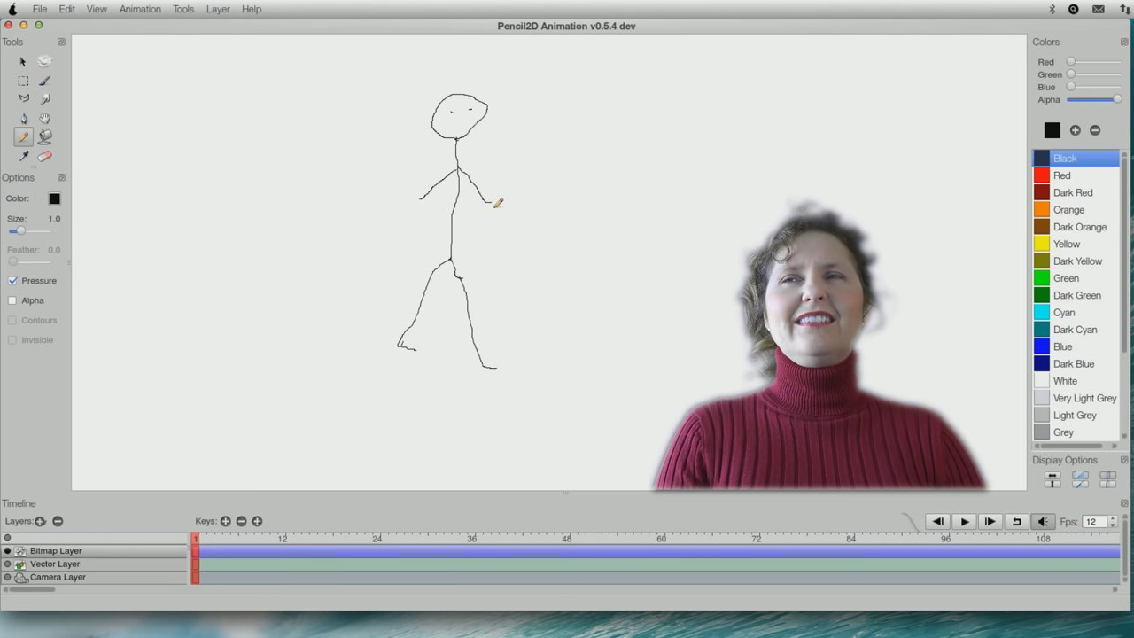
{"action": "left_click", "coordinate": [44, 157]}
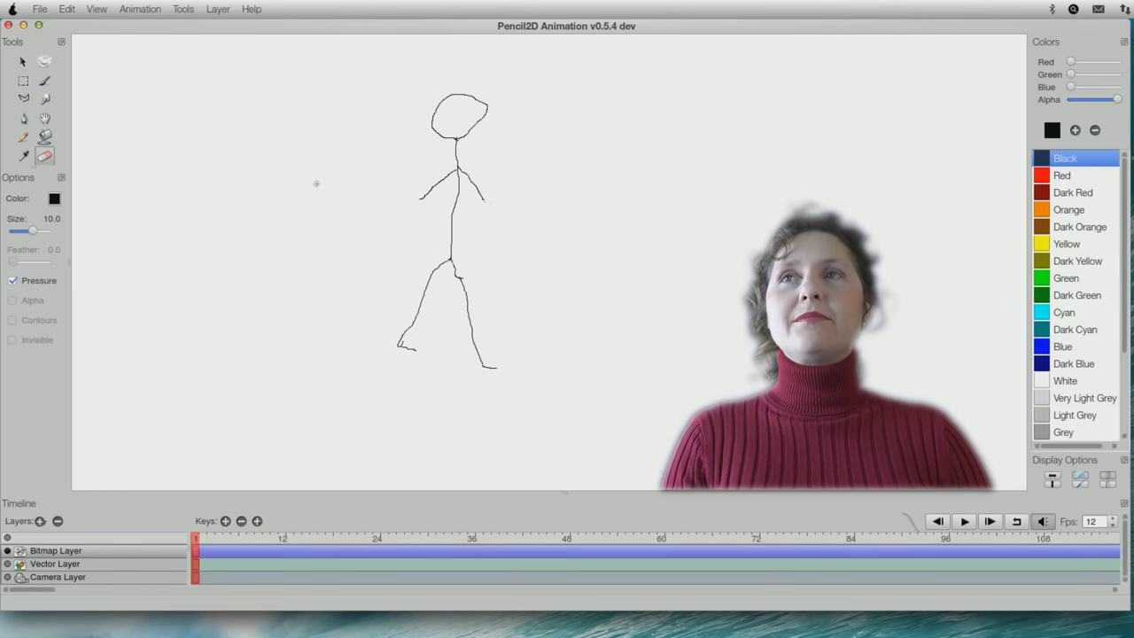
{"action": "left_click", "coordinate": [23, 138]}
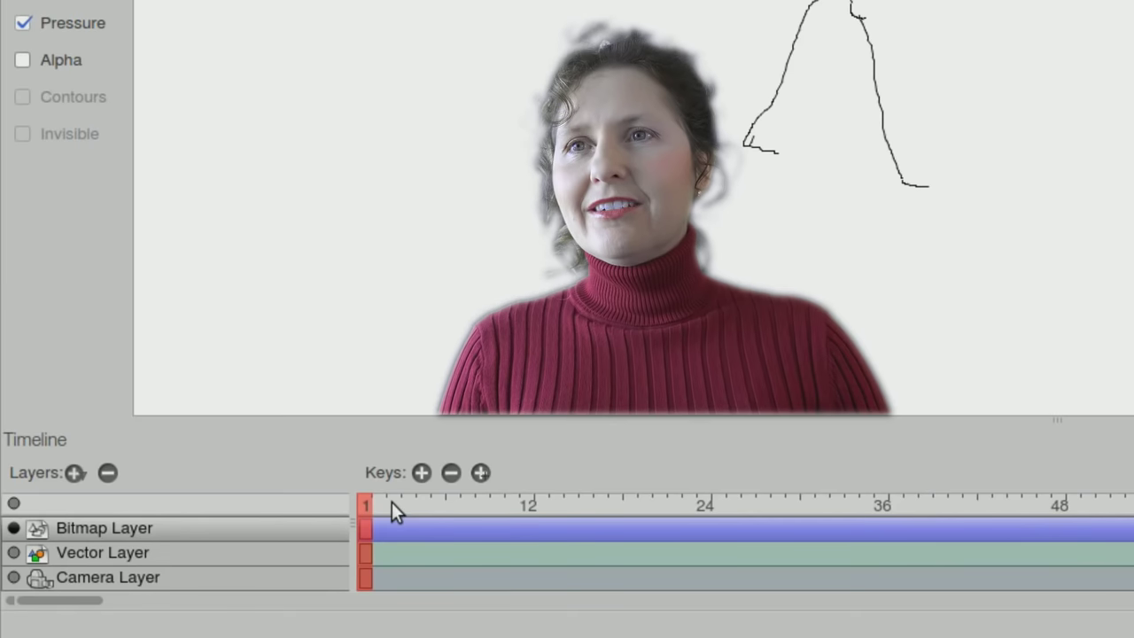
Check frames 3 and 1, then toggle the Bitmap and Vector layers' visibility.
{"action": "left_click", "coordinate": [209, 536]}
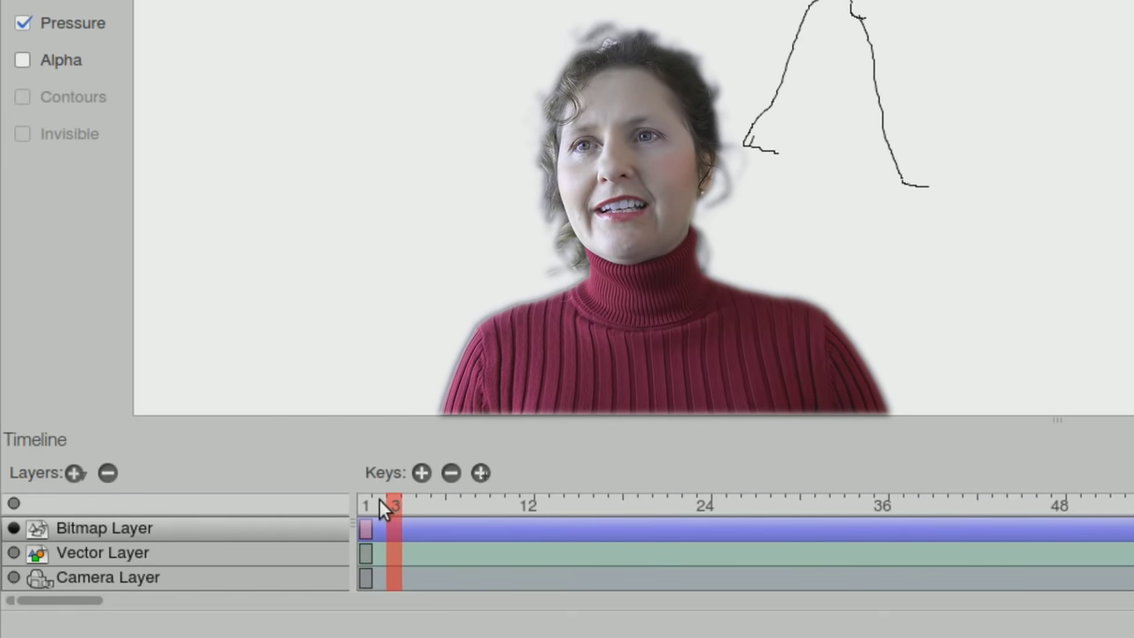
{"action": "left_click_drag", "start_coordinate": [376, 499], "coordinate": [361, 502]}
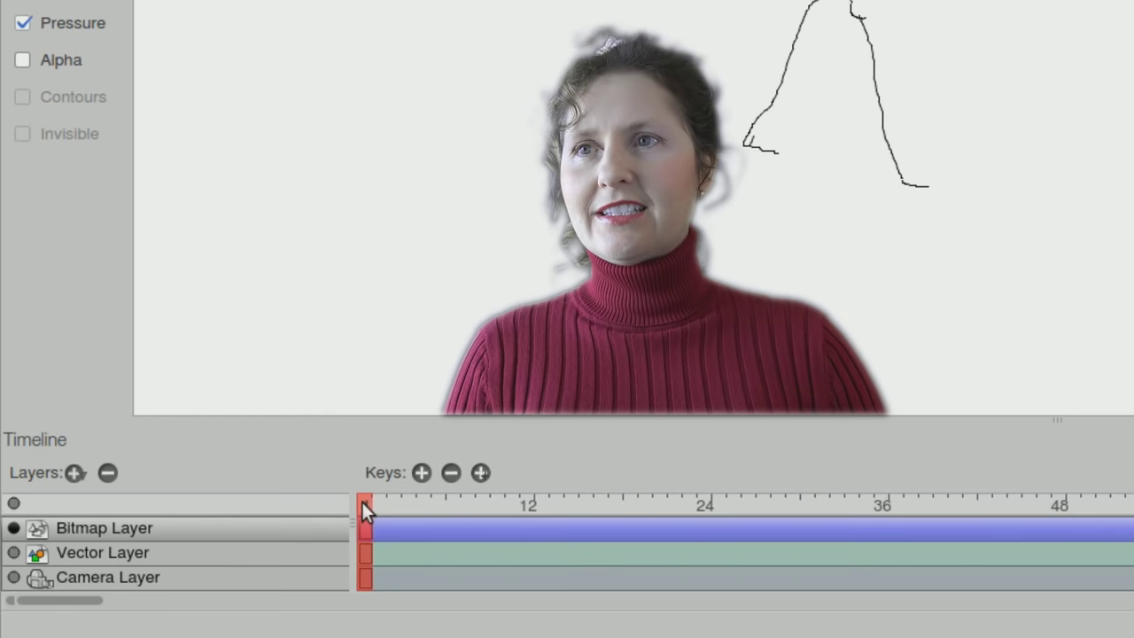
{"action": "left_click", "coordinate": [13, 528]}
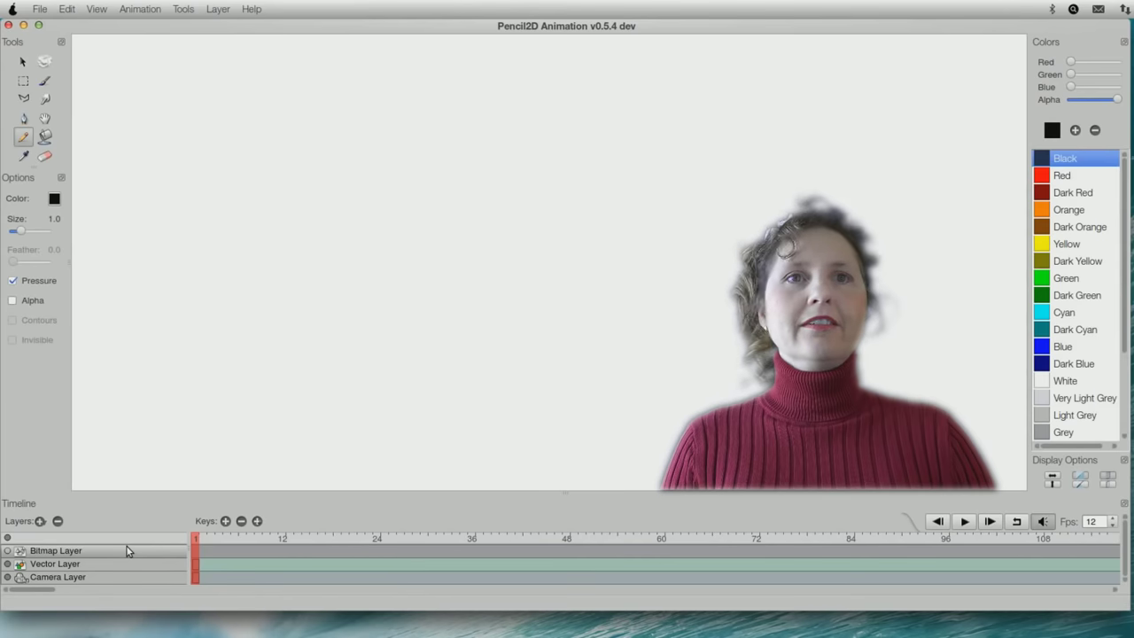
{"action": "left_click", "coordinate": [7, 563]}
{"action": "left_click", "coordinate": [7, 565]}
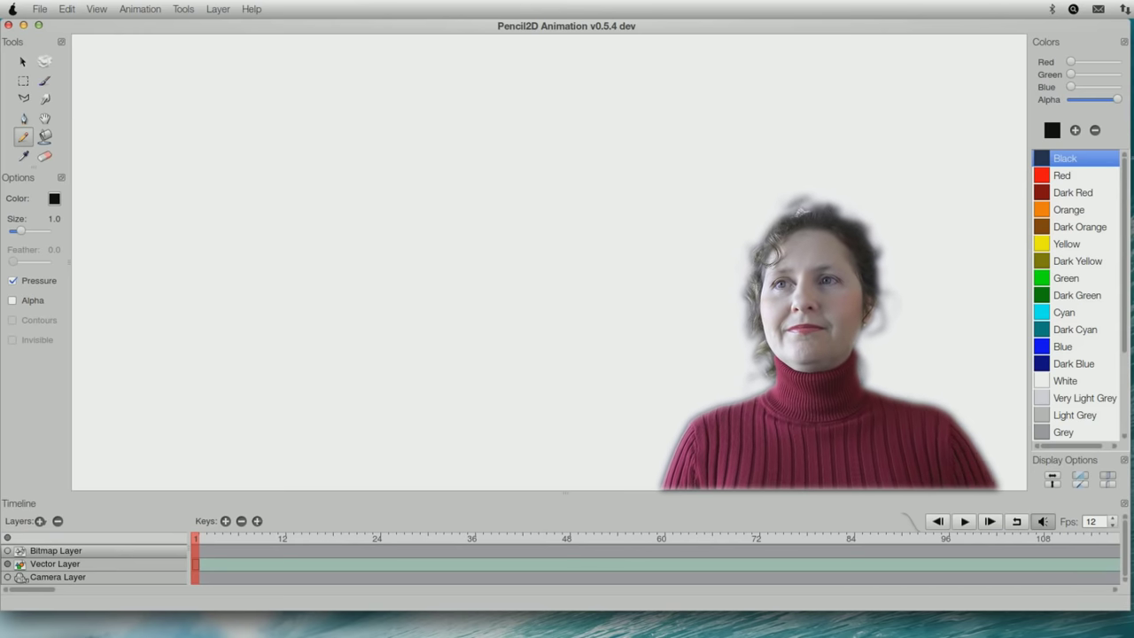
{"action": "left_click", "coordinate": [8, 564]}
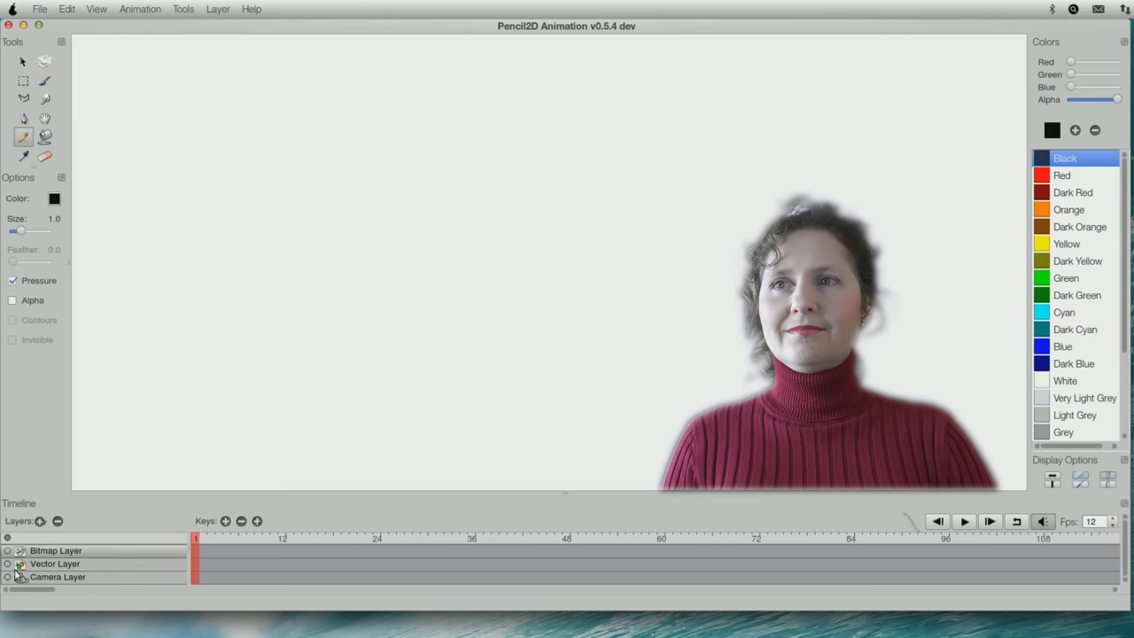
{"action": "left_click", "coordinate": [8, 565]}
Show the camera frame and the Bitmap stick figure again, ending with the Bitmap Layer selected.
{"action": "left_click", "coordinate": [8, 578]}
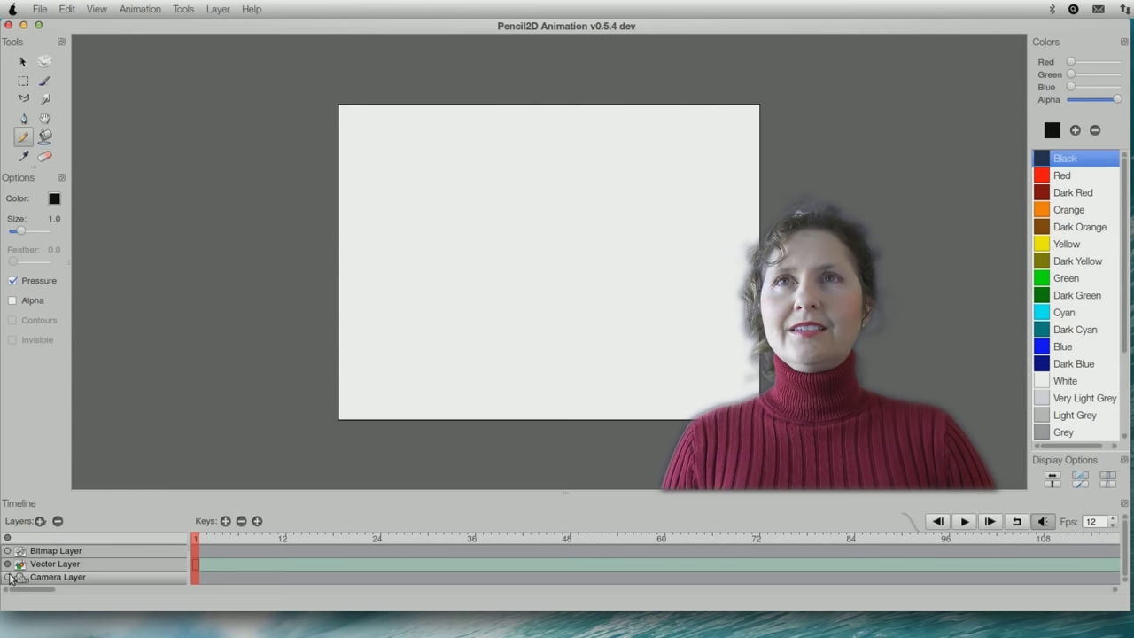
{"action": "left_click", "coordinate": [8, 578]}
{"action": "left_click", "coordinate": [8, 550]}
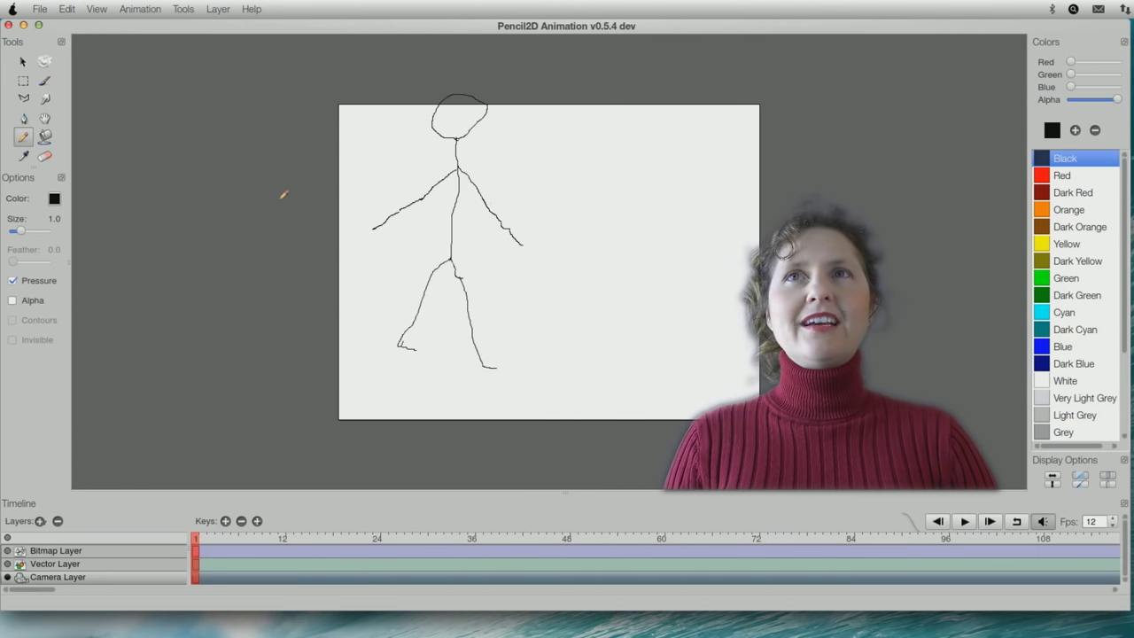
{"action": "left_click", "coordinate": [59, 564]}
{"action": "left_click", "coordinate": [55, 550]}
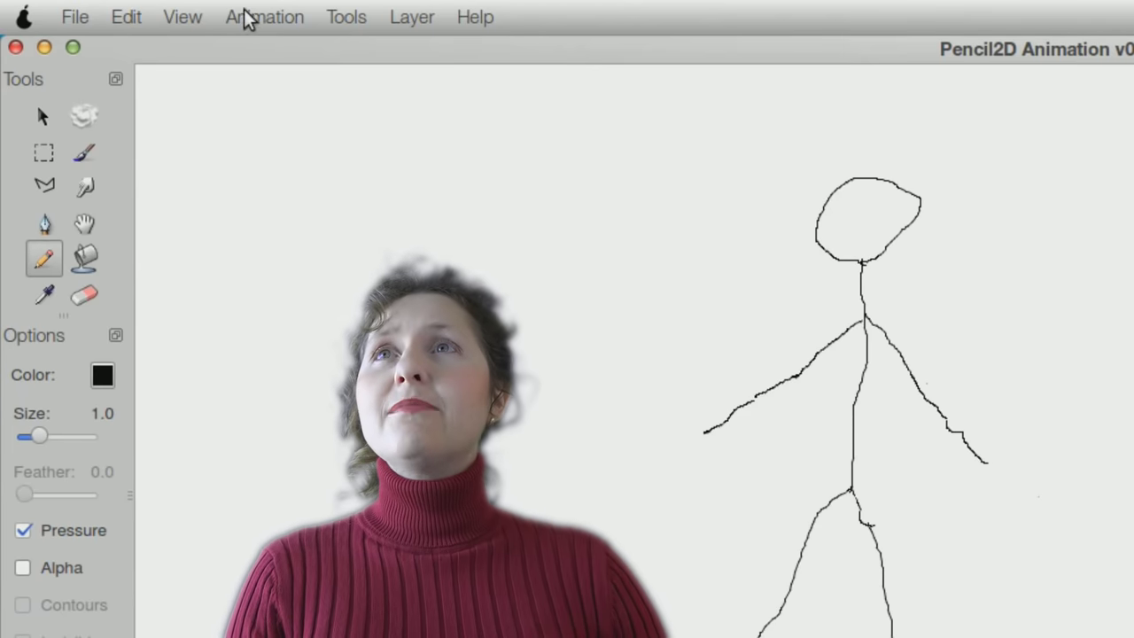
Step through frames from the Animation menu, then duplicate the drawing as frame 2.
{"action": "left_click", "coordinate": [135, 9]}
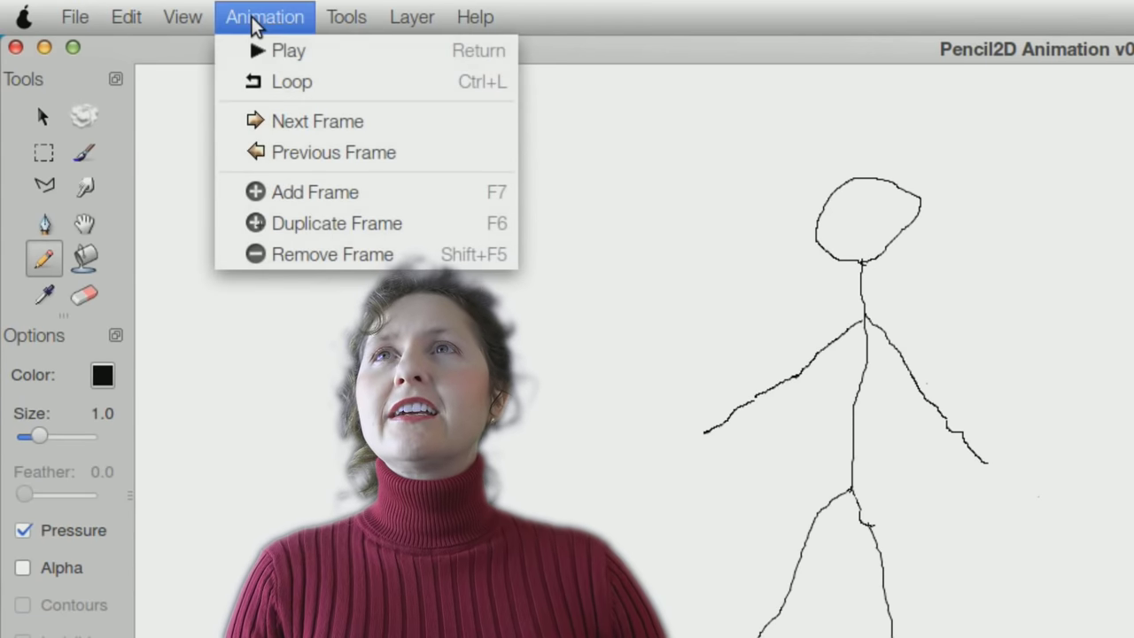
{"action": "left_click", "coordinate": [293, 124]}
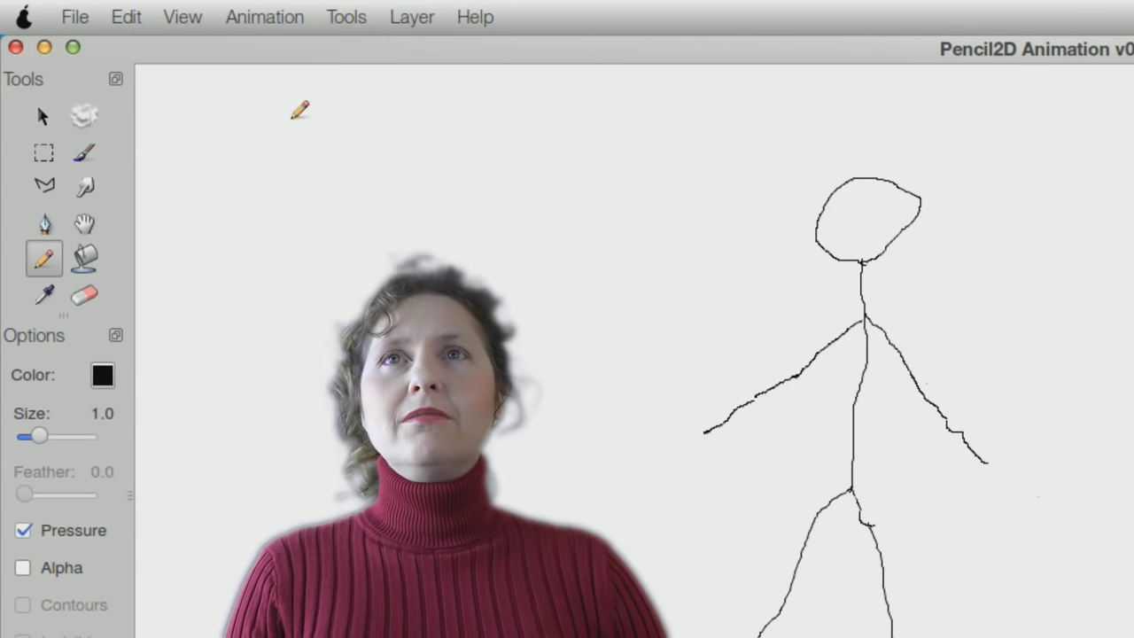
{"action": "left_click", "coordinate": [253, 27]}
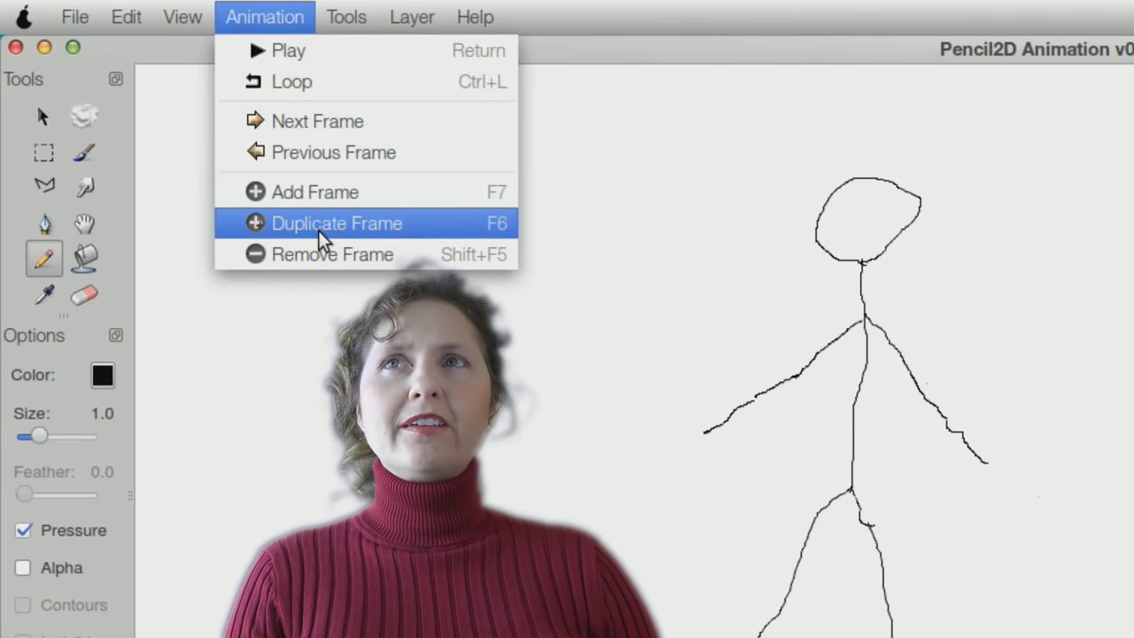
{"action": "left_click", "coordinate": [305, 121]}
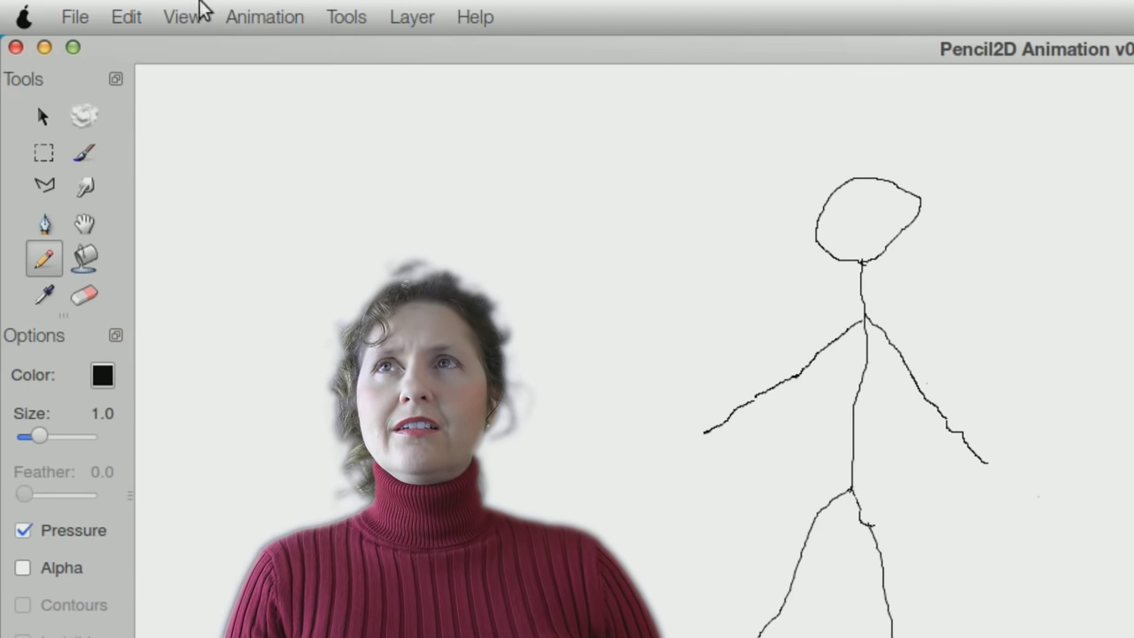
{"action": "left_click", "coordinate": [250, 22]}
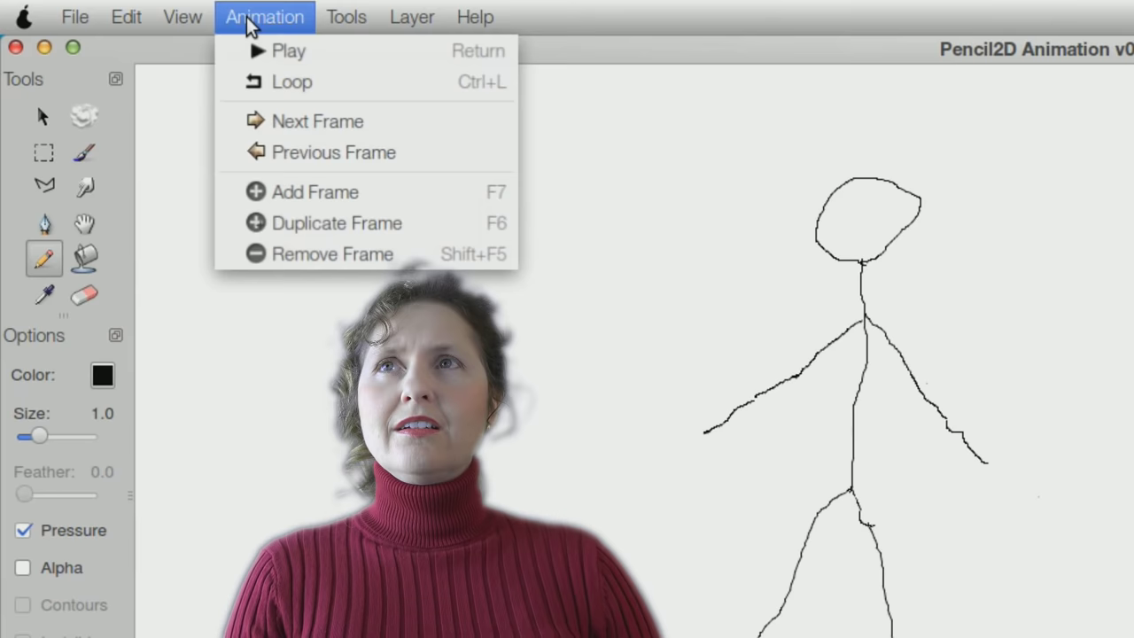
{"action": "left_click", "coordinate": [314, 221]}
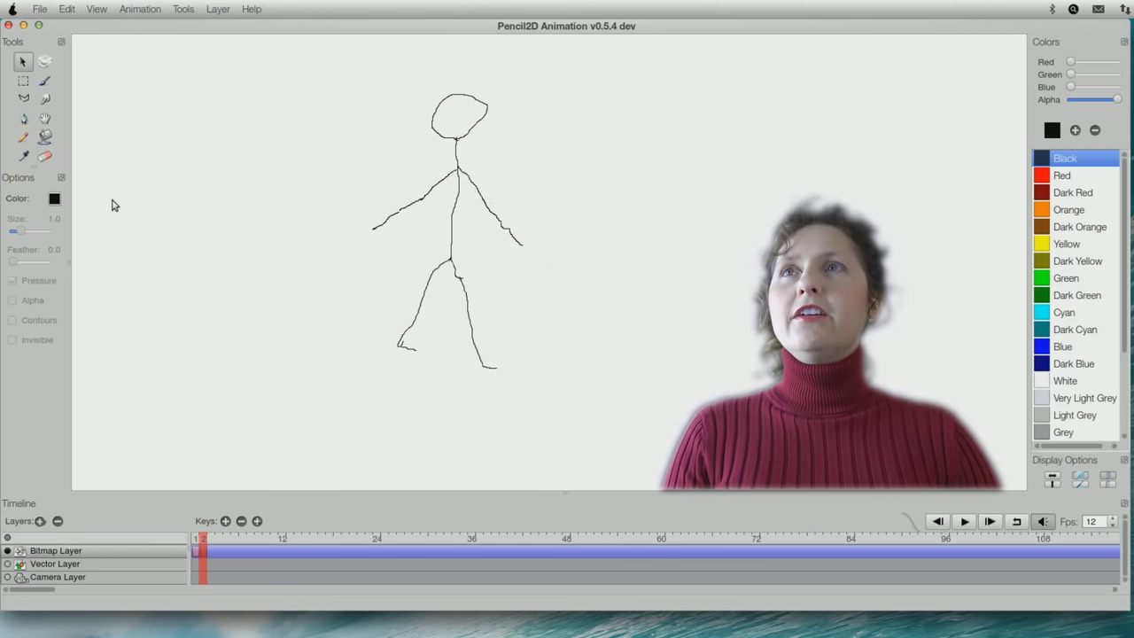
Try erasing the right arm, undo it, and duplicate the drawing into frame 3.
{"action": "left_click", "coordinate": [45, 156]}
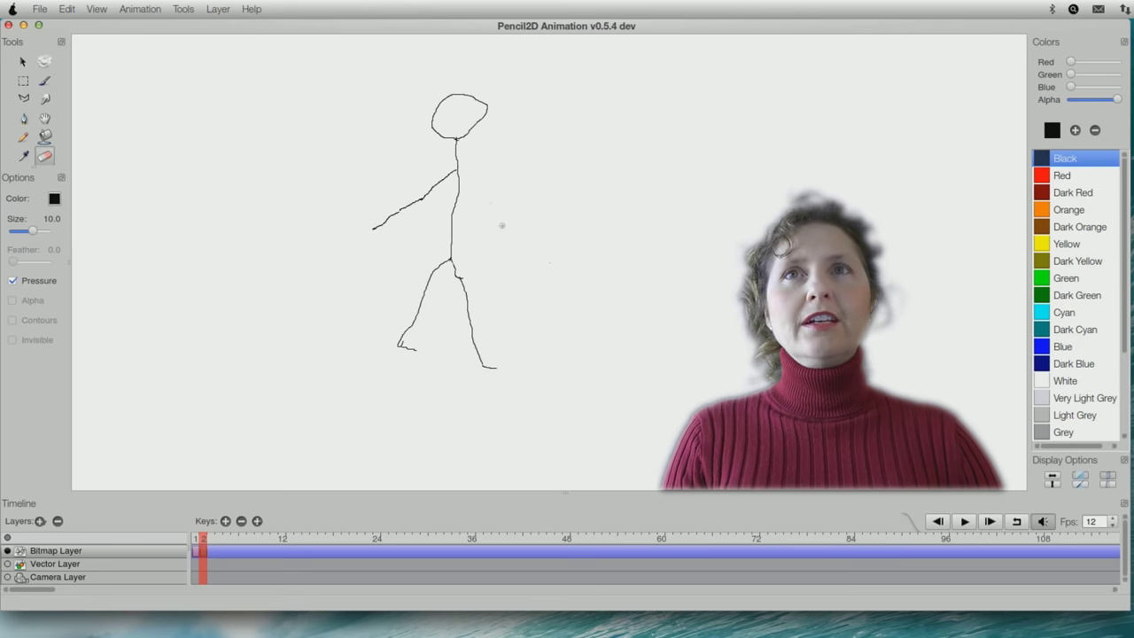
{"action": "key", "text": "super+z"}
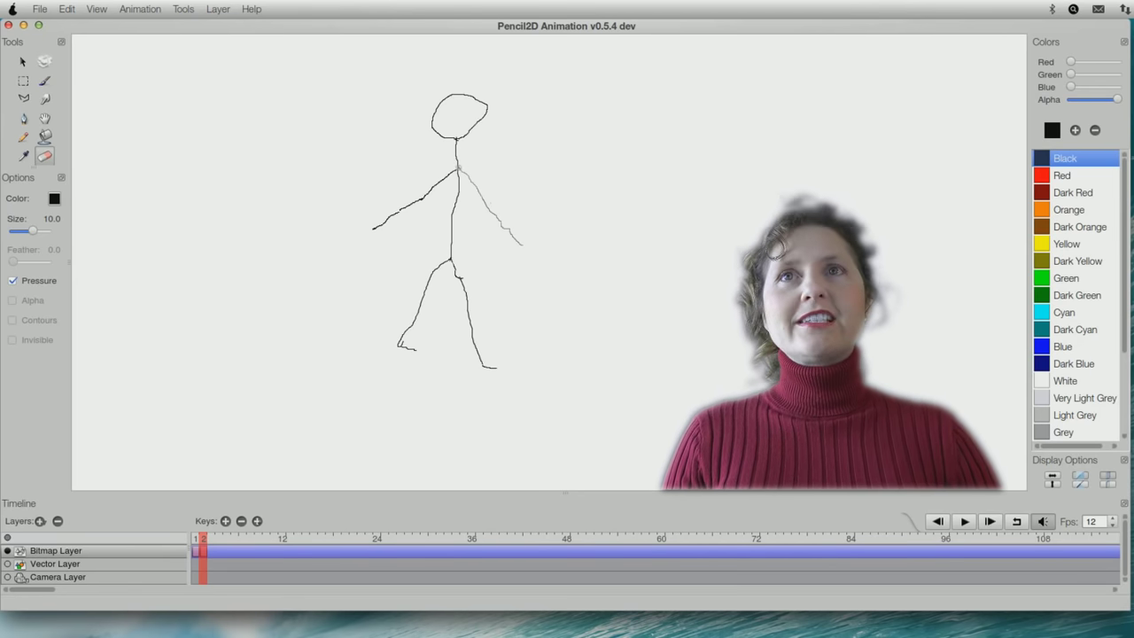
{"action": "left_click", "coordinate": [21, 138]}
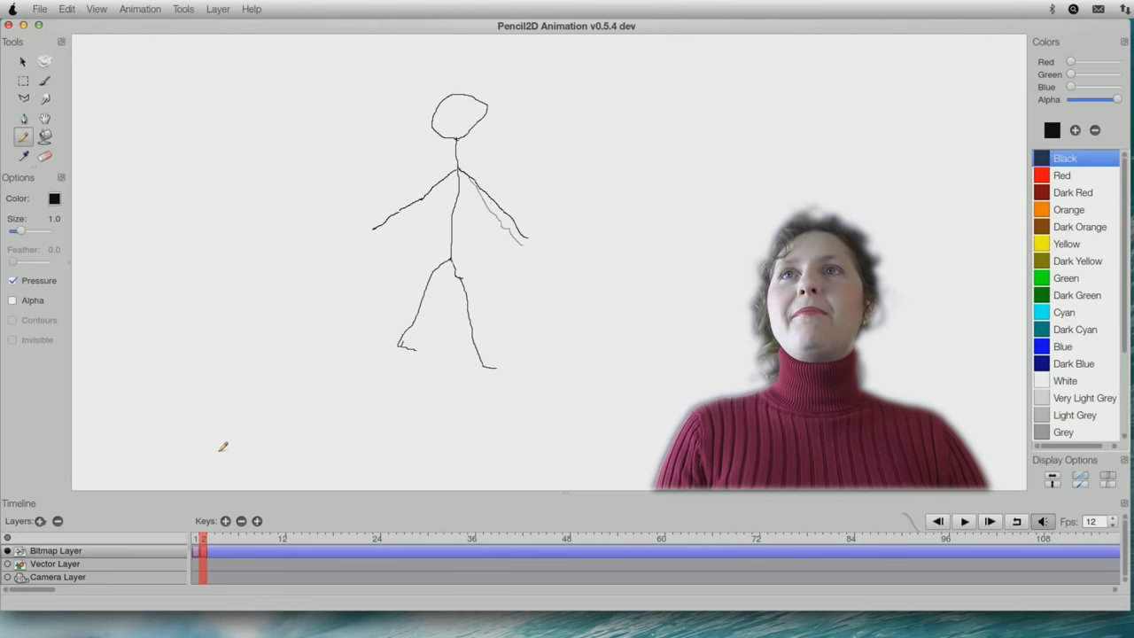
{"action": "left_click", "coordinate": [141, 11]}
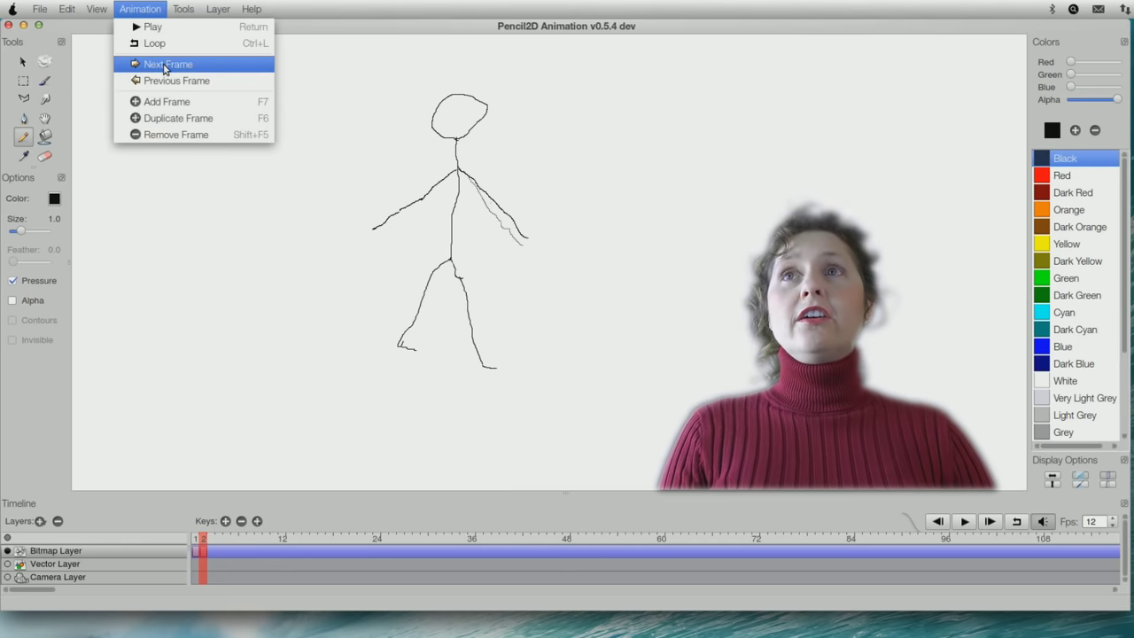
{"action": "left_click", "coordinate": [174, 120]}
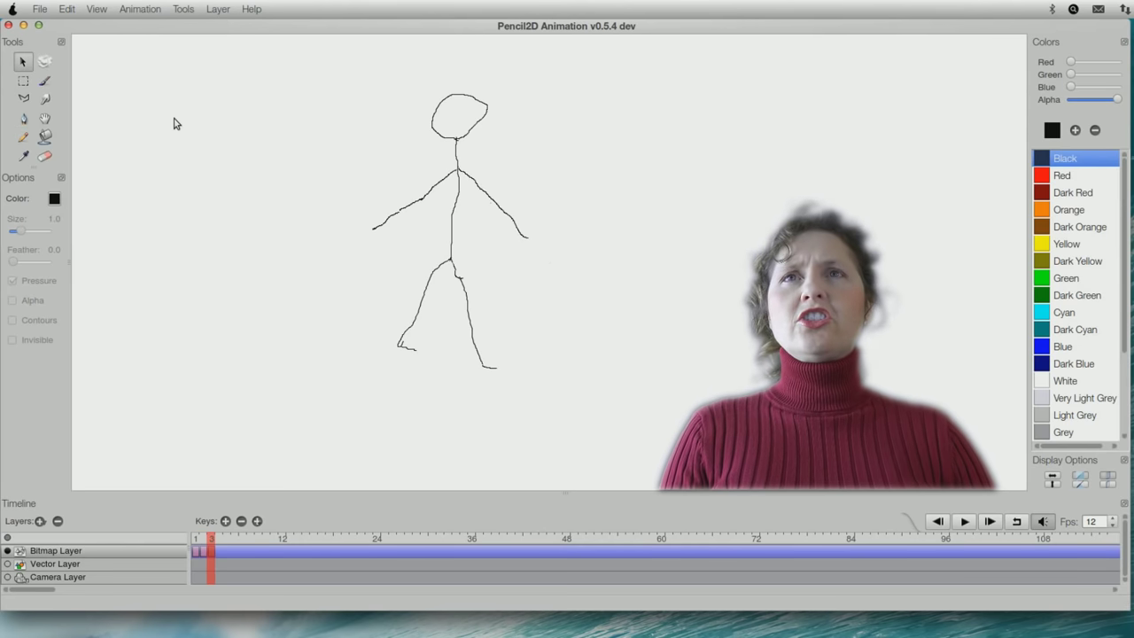
On frame 3, compare with frame 1 and redraw the right arm slightly raised.
{"action": "left_click", "coordinate": [45, 156]}
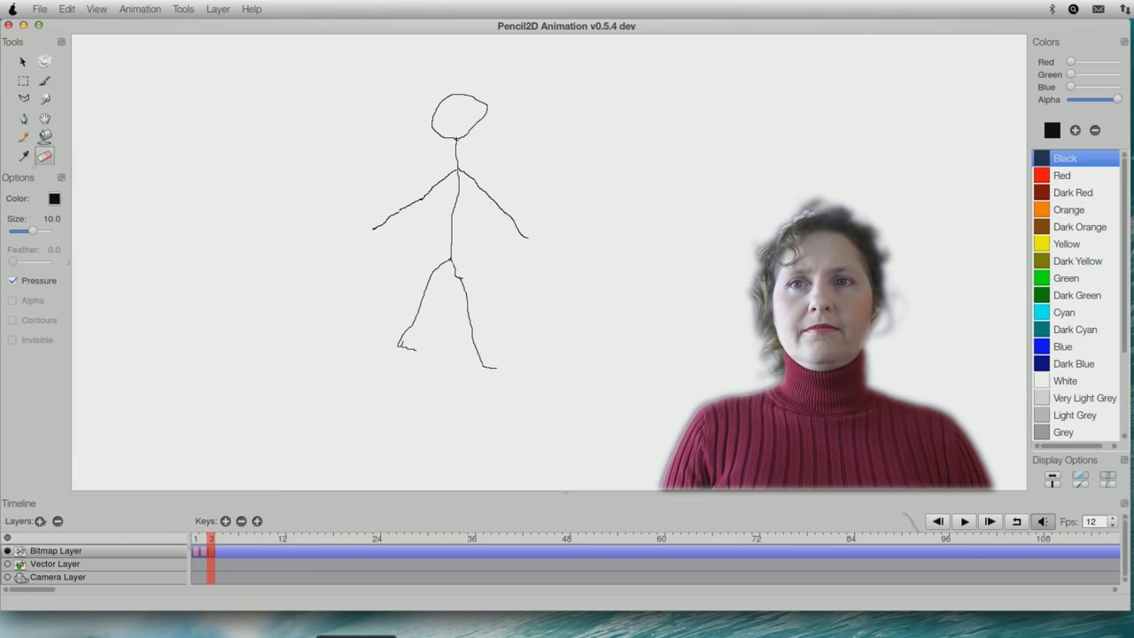
{"action": "left_click", "coordinate": [202, 537]}
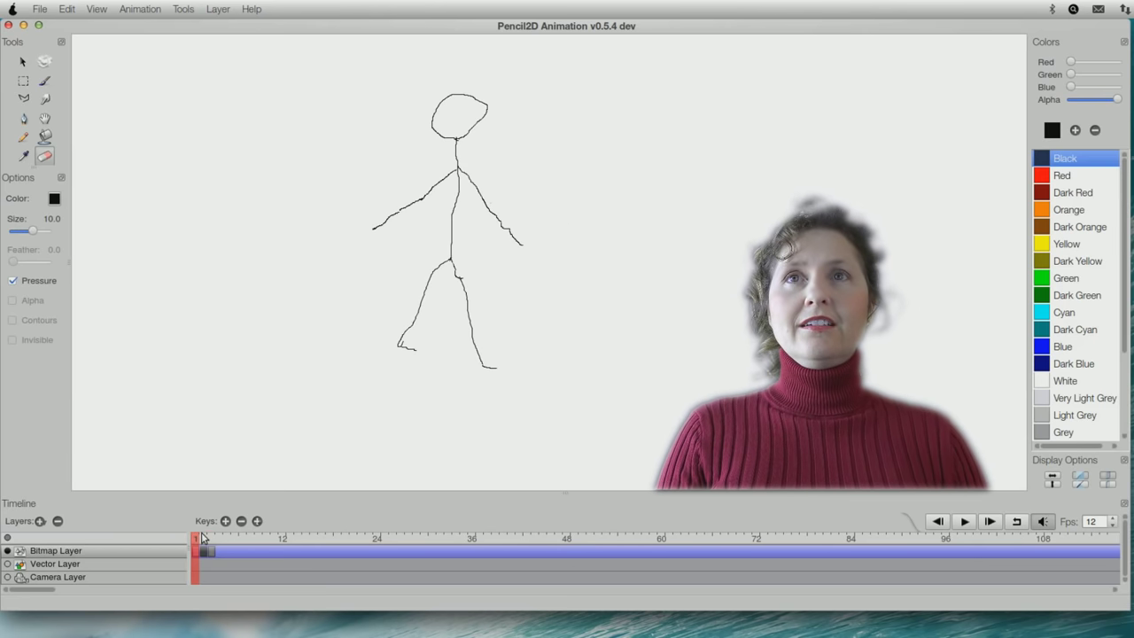
{"action": "left_click", "coordinate": [211, 536]}
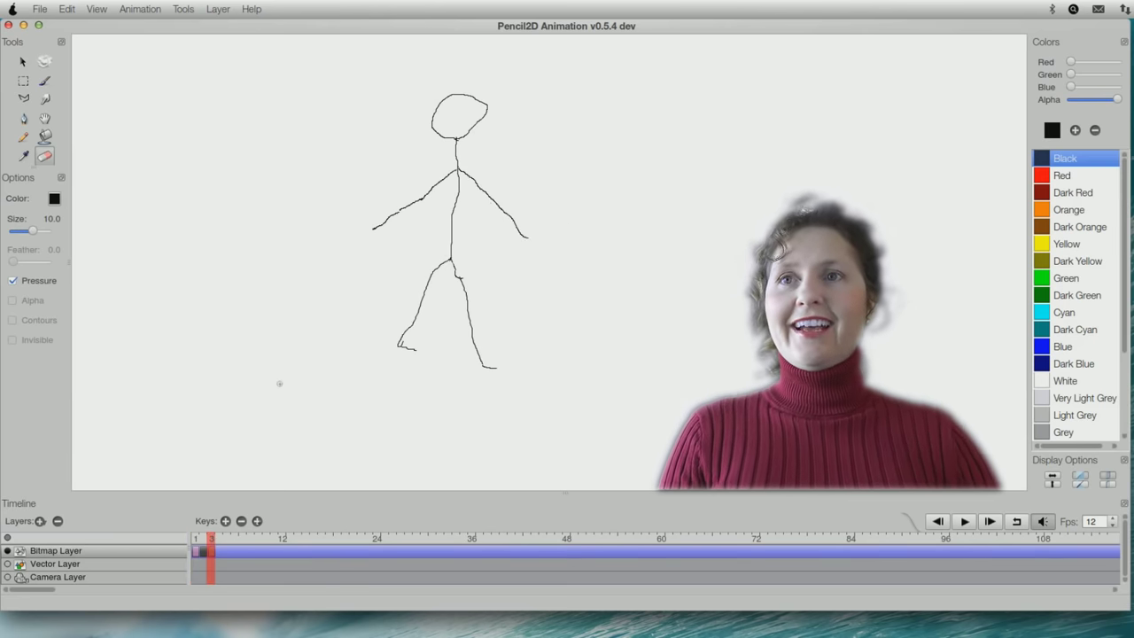
{"action": "left_click", "coordinate": [45, 156]}
{"action": "left_click_drag", "start_coordinate": [529, 237], "coordinate": [464, 171]}
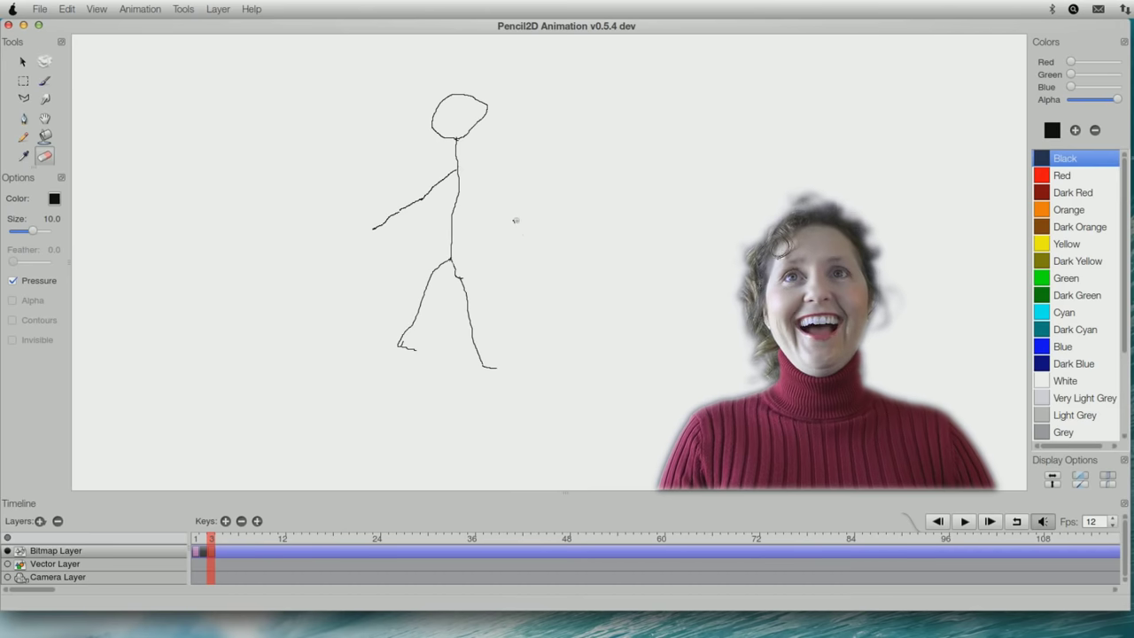
{"action": "key", "text": "ctrl+z"}
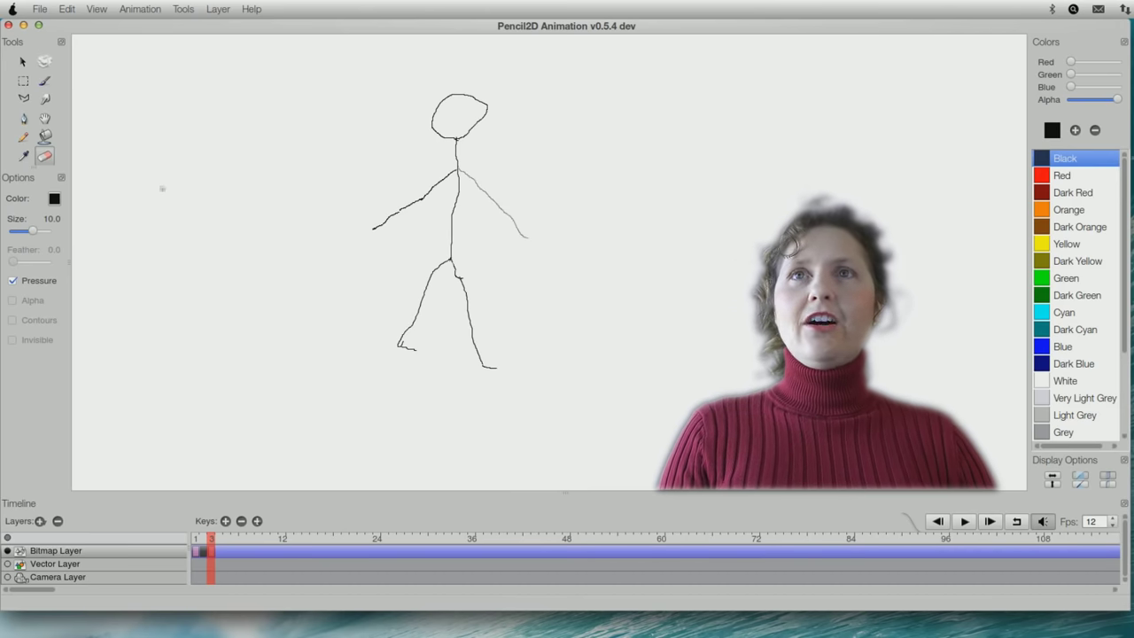
{"action": "left_click", "coordinate": [23, 136]}
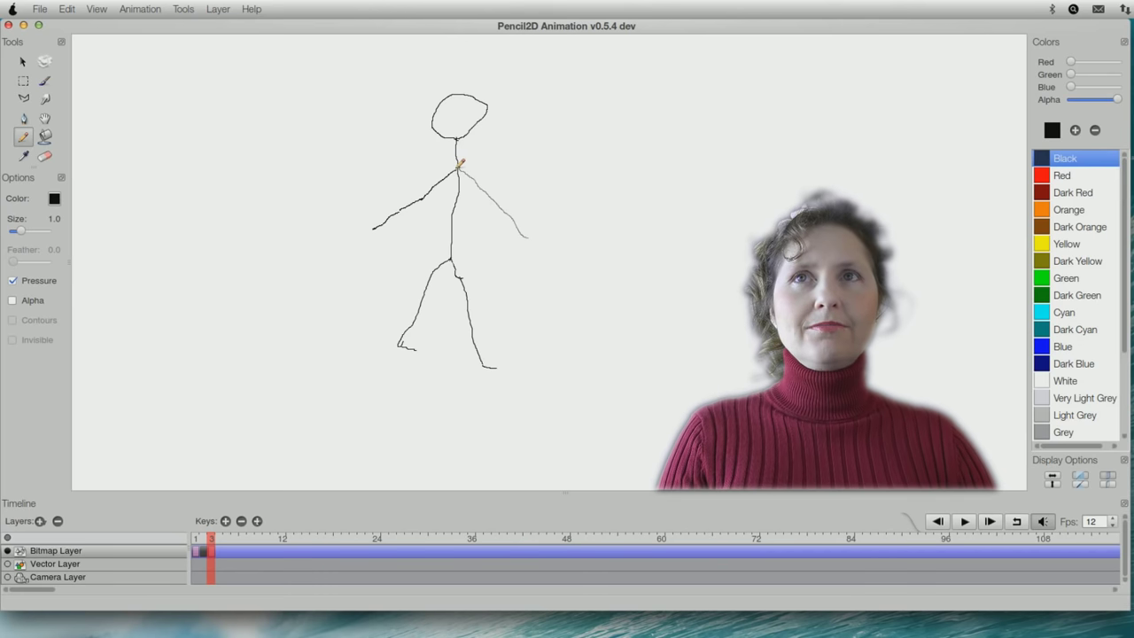
{"action": "left_click_drag", "start_coordinate": [459, 166], "coordinate": [508, 190]}
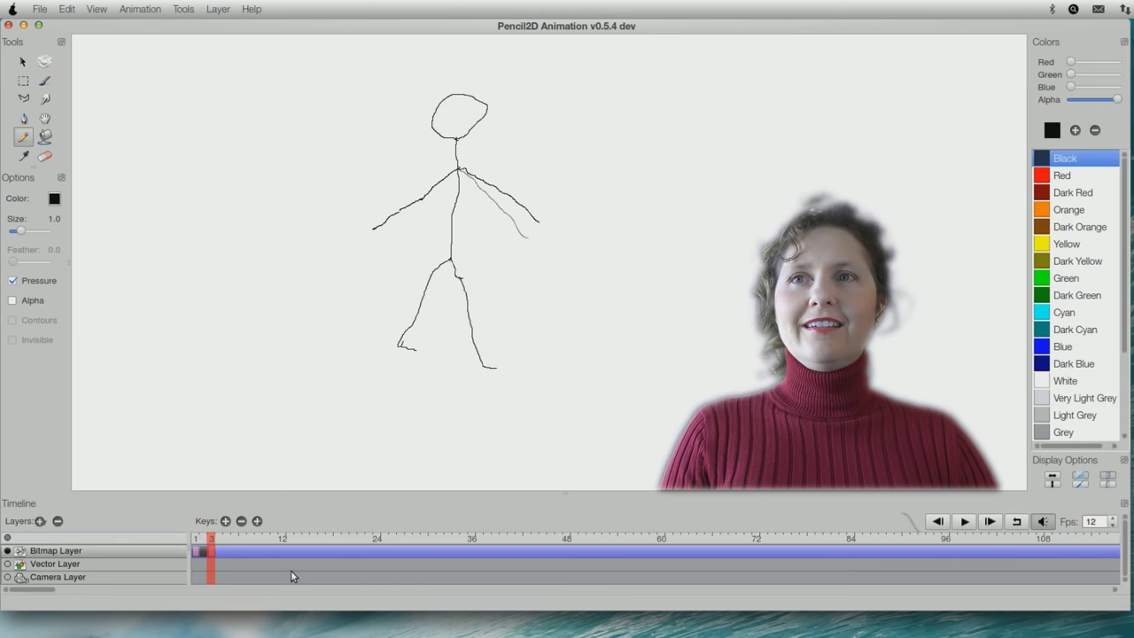
{"action": "left_click", "coordinate": [141, 10]}
Duplicate into frame 4 with the right arm higher, then raise it further on frame 6.
{"action": "left_click", "coordinate": [170, 120]}
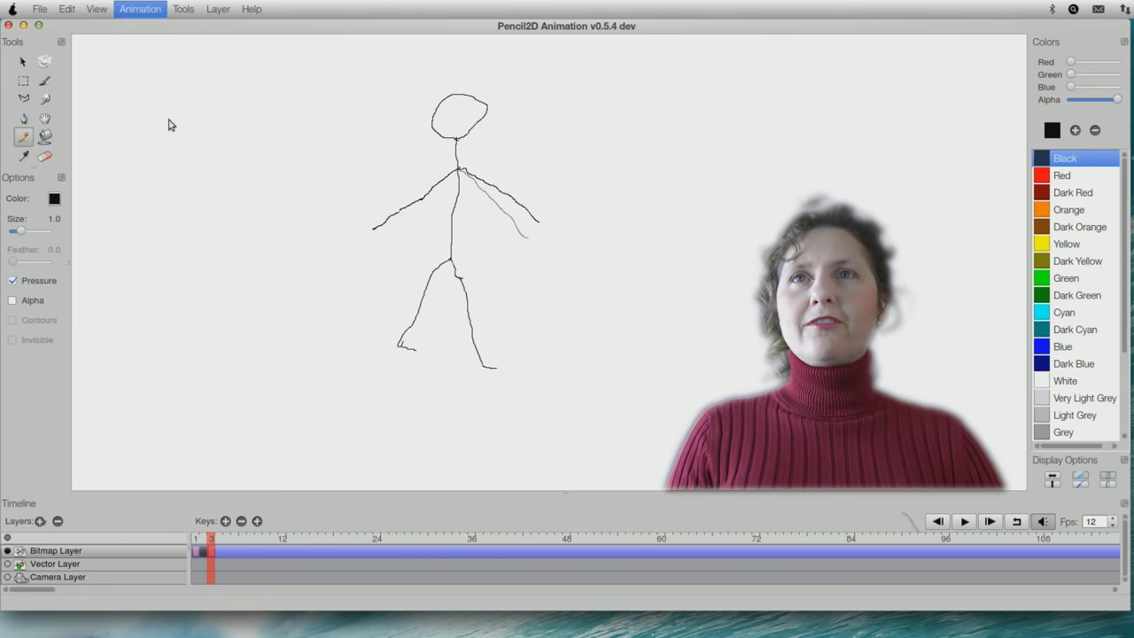
{"action": "left_click", "coordinate": [44, 156]}
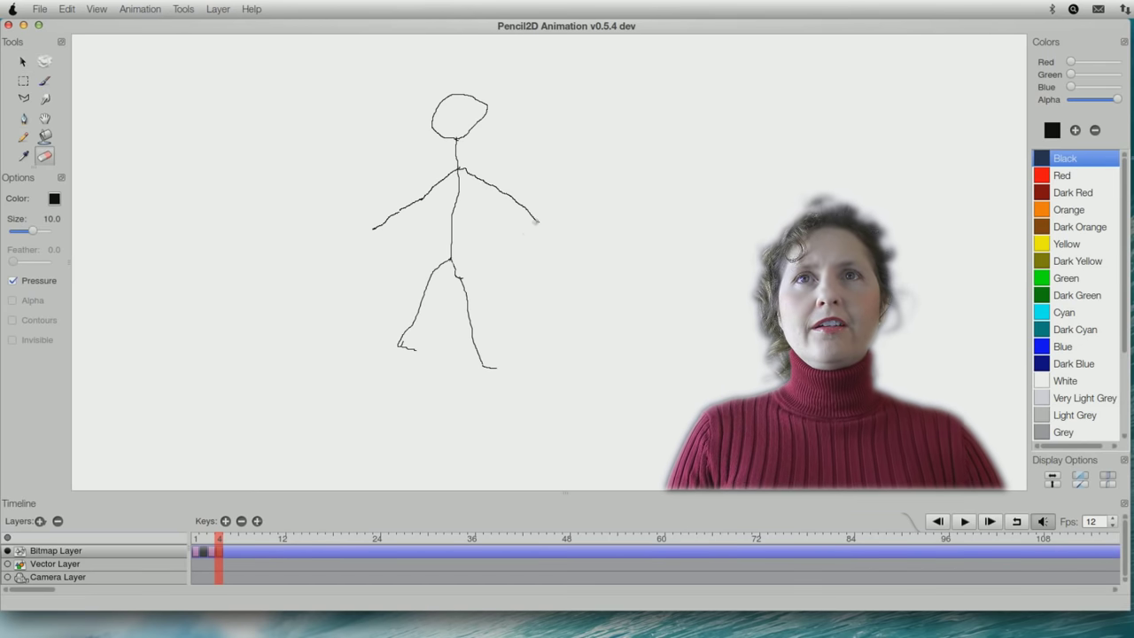
{"action": "left_click_drag", "start_coordinate": [535, 222], "coordinate": [524, 209]}
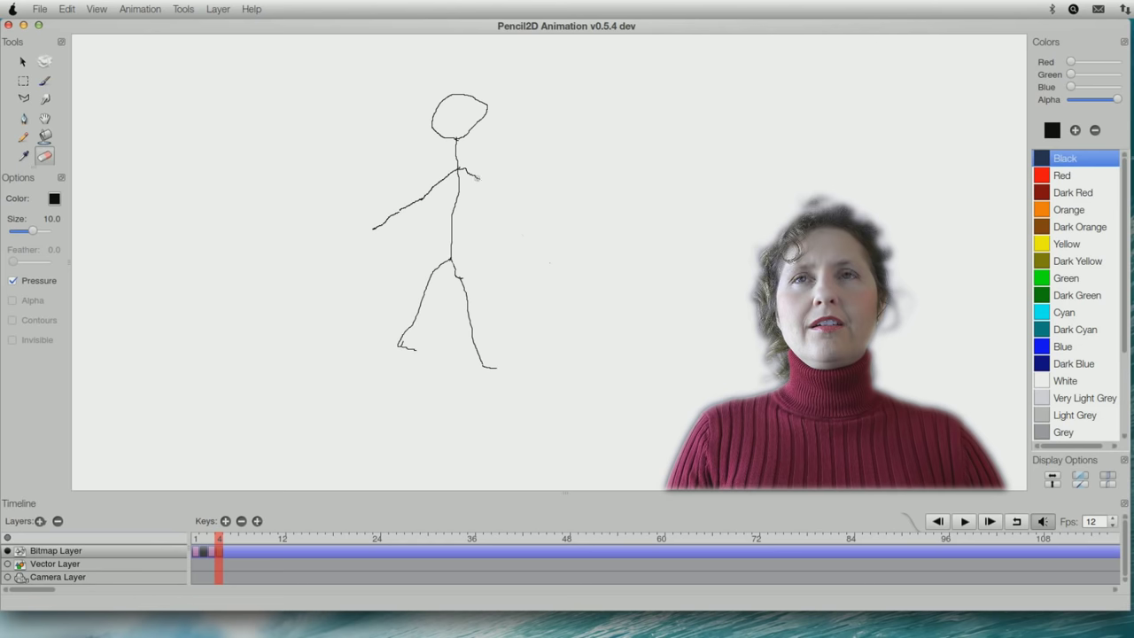
{"action": "key", "text": "ctrl+z"}
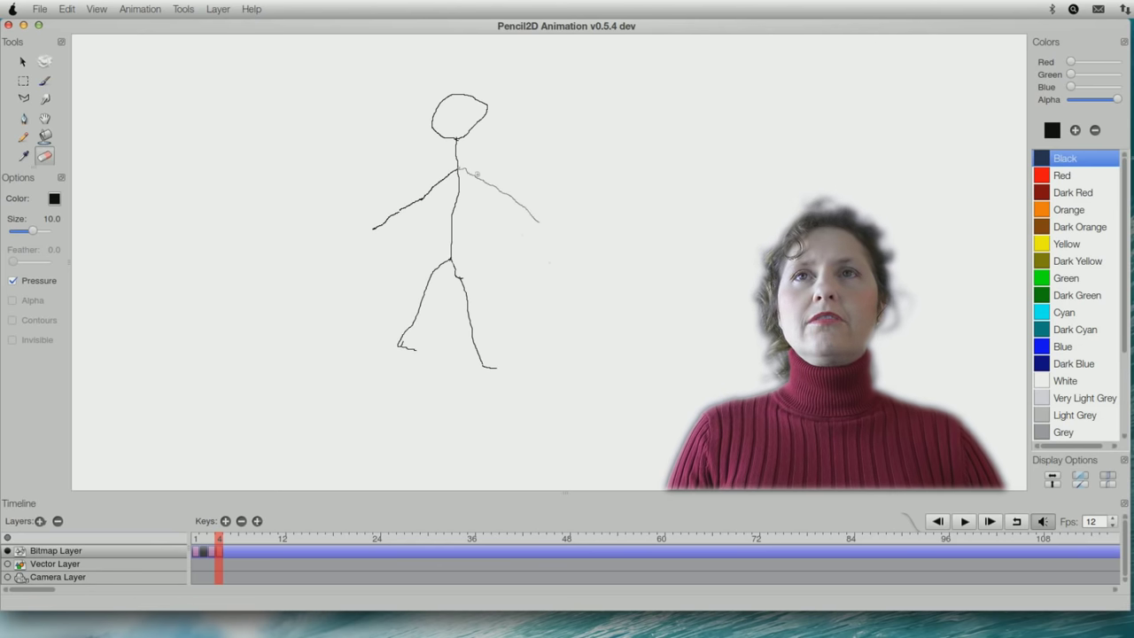
{"action": "key", "text": "n"}
{"action": "left_click_drag", "start_coordinate": [460, 169], "coordinate": [548, 198]}
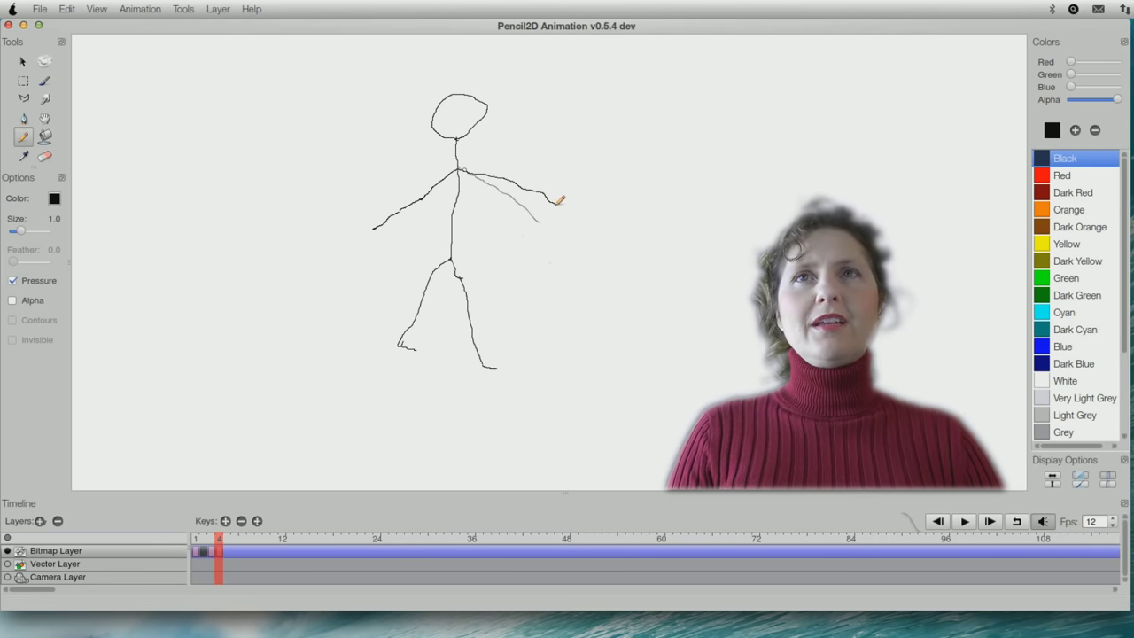
{"action": "key", "text": "period"}
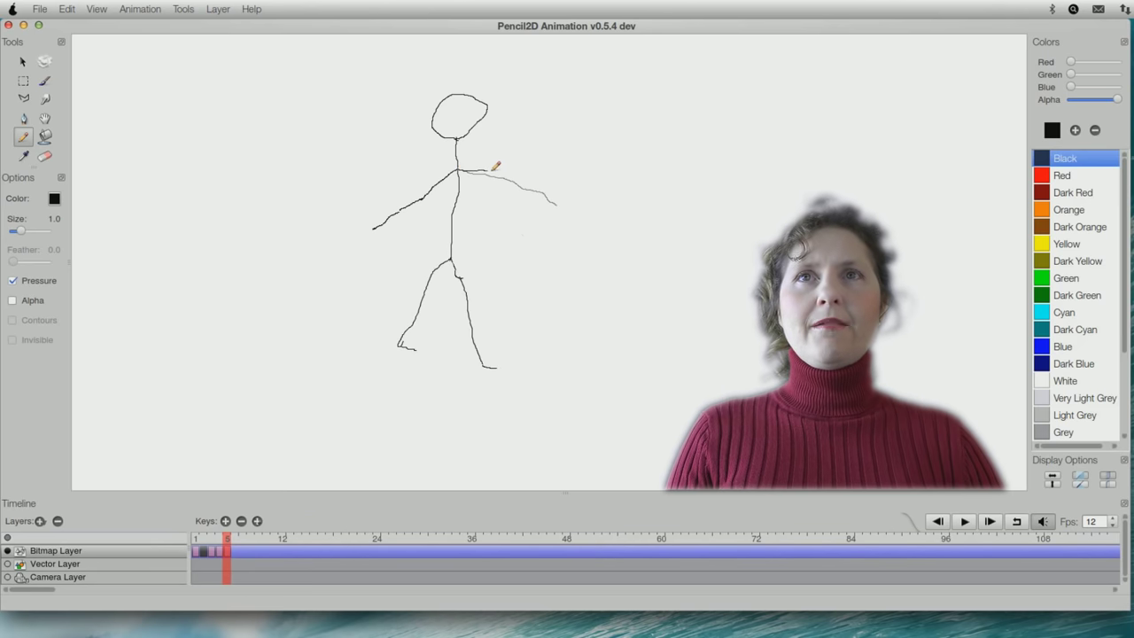
{"action": "key", "text": "period"}
{"action": "mouse_move", "coordinate": [459, 170]}
{"action": "left_mouse_down"}
{"action": "mouse_move", "coordinate": [519, 167]}
{"action": "mouse_move", "coordinate": [532, 140]}
{"action": "left_mouse_up"}
{"action": "key", "text": "period"}
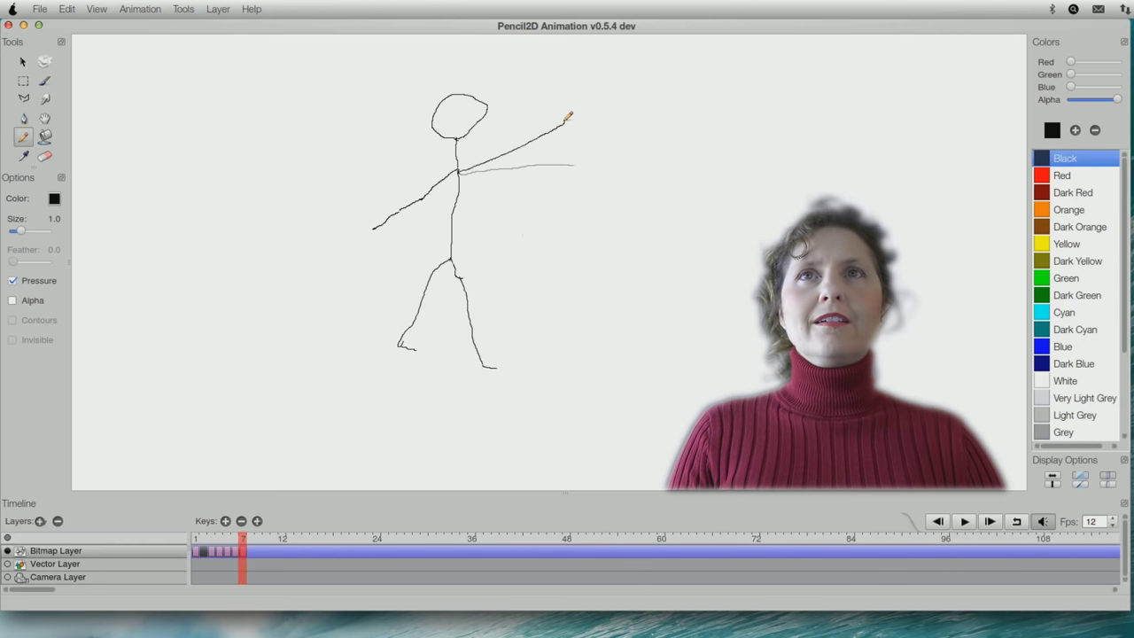
Duplicate into frame 8, extend the raised arm, and advance toward frame 11.
{"action": "left_click", "coordinate": [141, 11]}
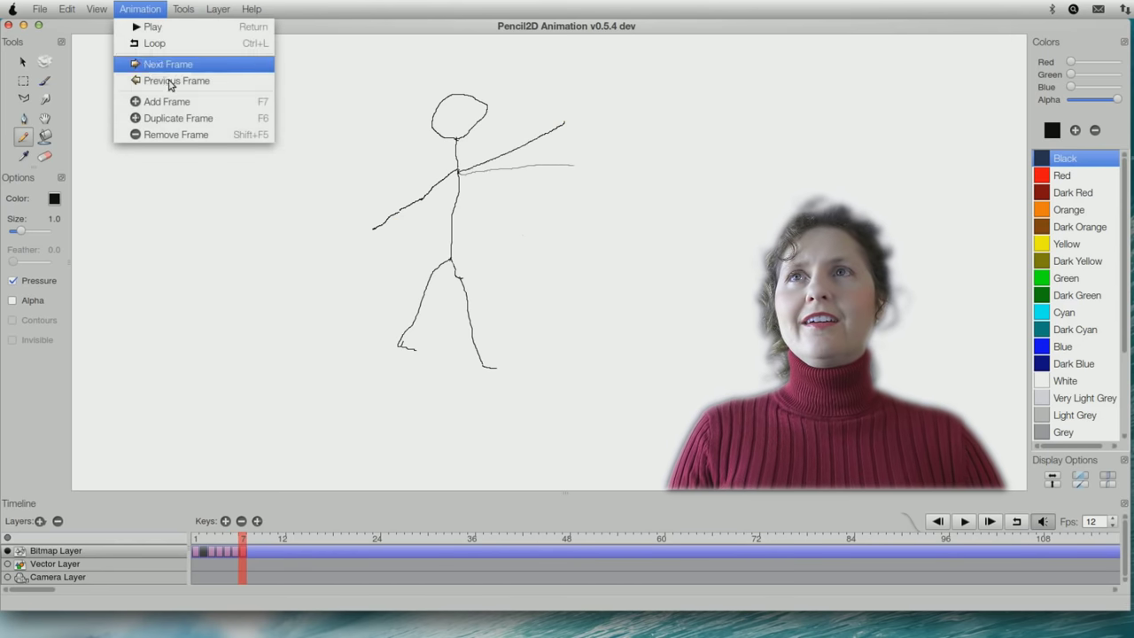
{"action": "left_click", "coordinate": [172, 119]}
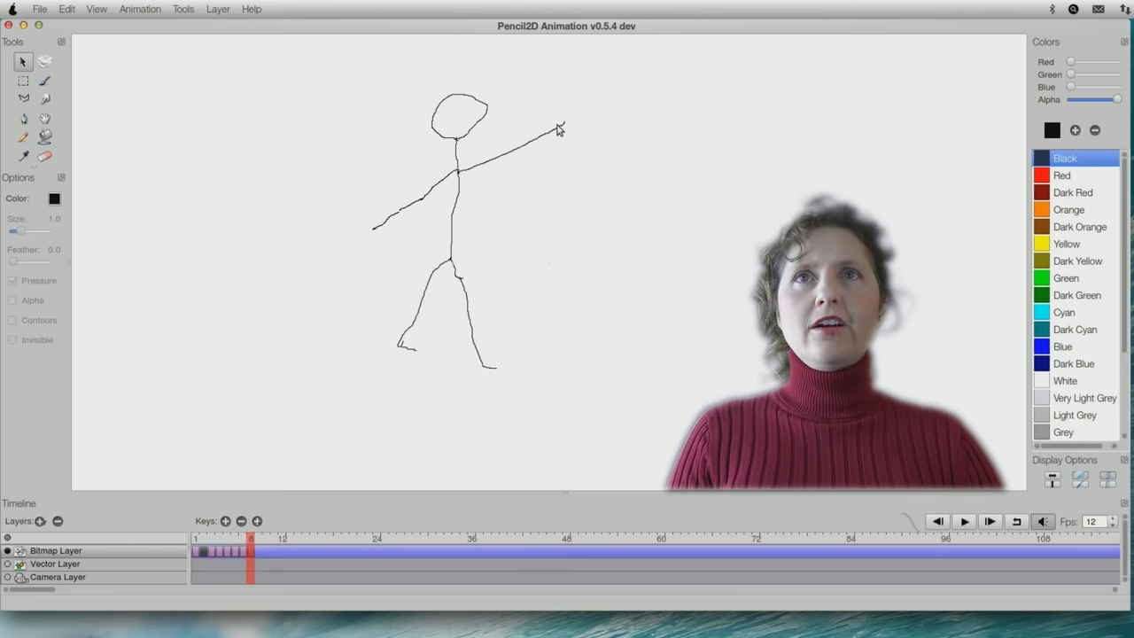
{"action": "left_click", "coordinate": [23, 137]}
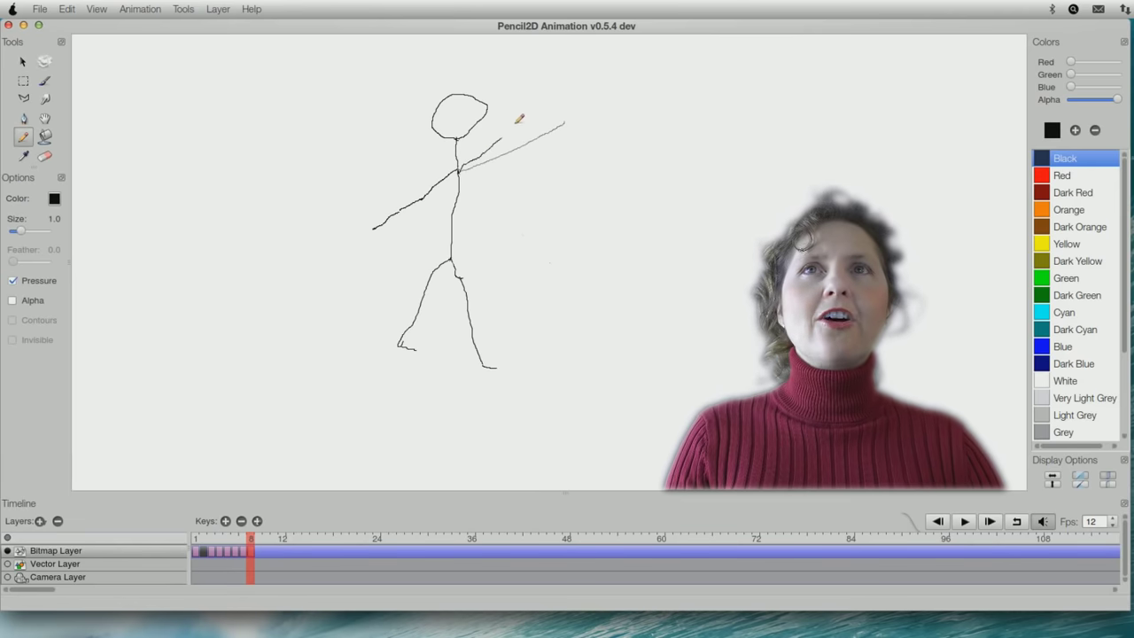
{"action": "left_click_drag", "start_coordinate": [536, 99], "coordinate": [543, 93]}
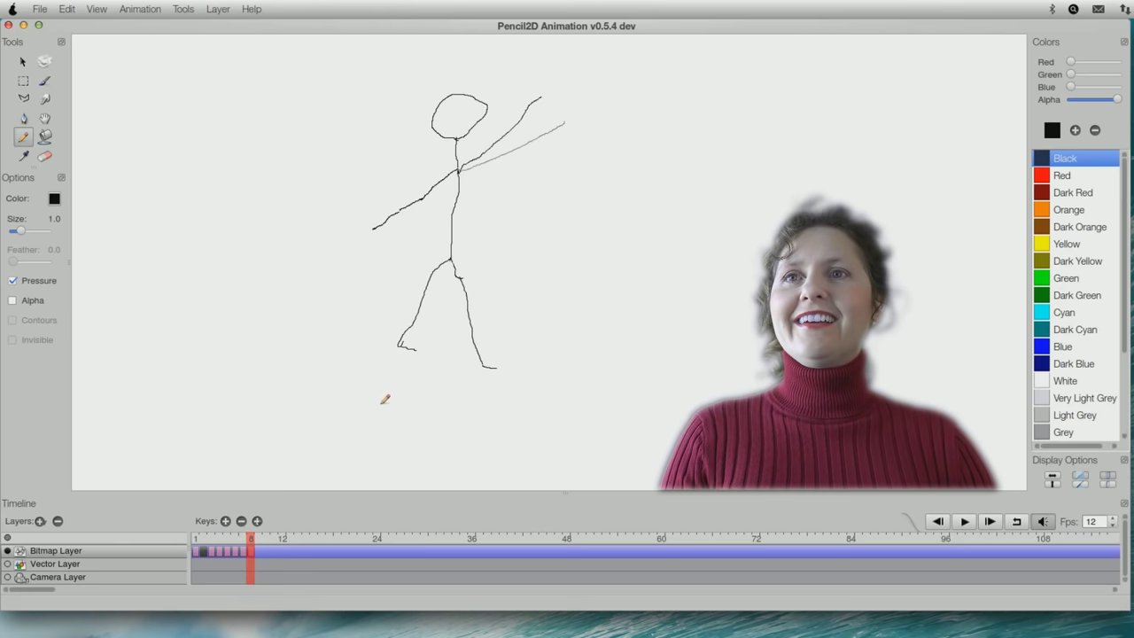
{"action": "key", "text": "Right"}
{"action": "key", "text": "Right"}
{"action": "key", "text": "Right"}
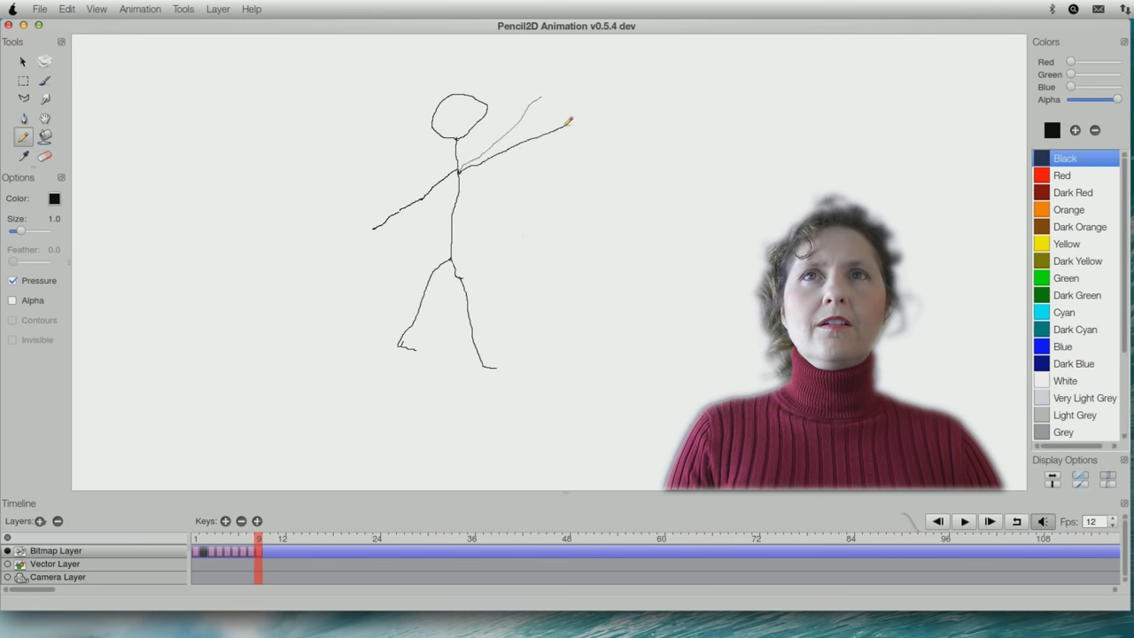
{"action": "key", "text": "Right"}
{"action": "key", "text": "Right"}
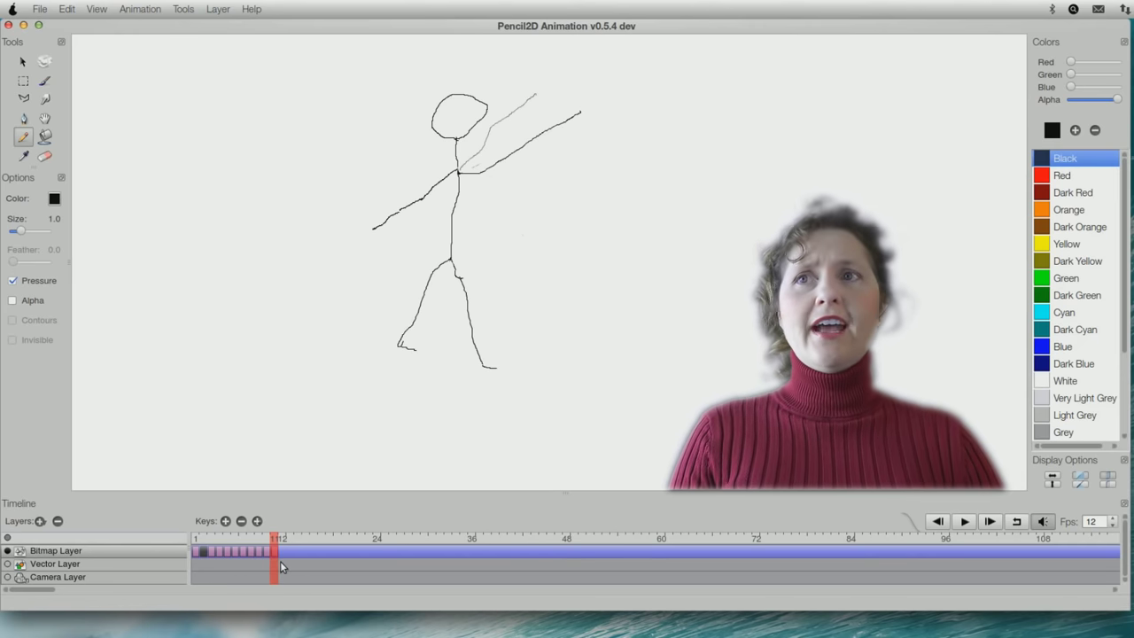
{"action": "left_click", "coordinate": [237, 539]}
{"action": "left_click", "coordinate": [218, 542]}
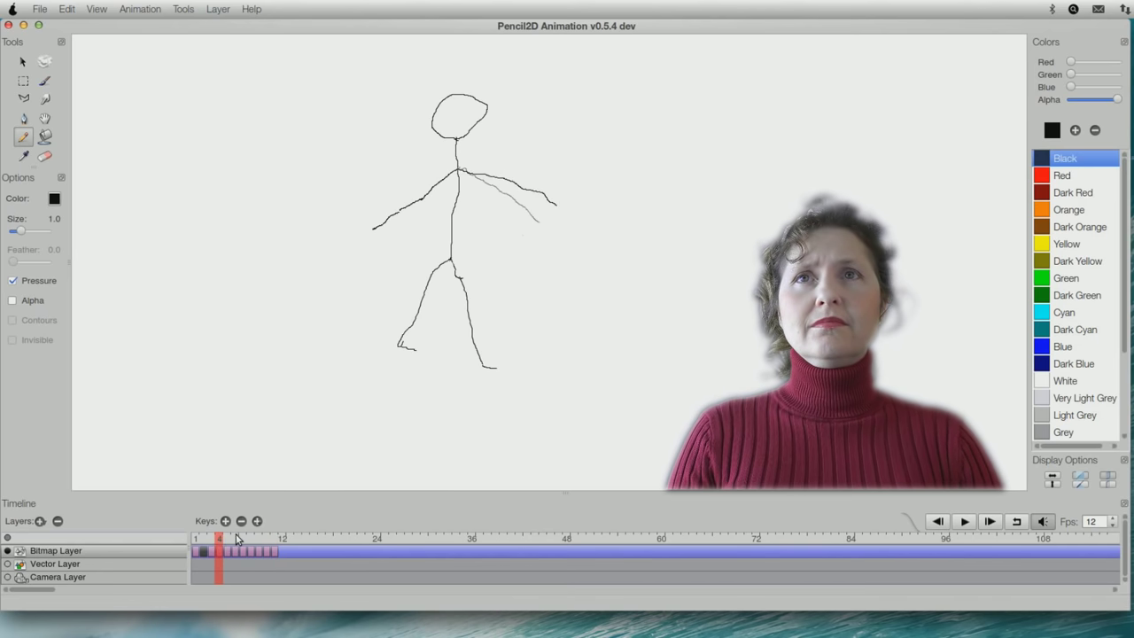
{"action": "left_click", "coordinate": [234, 538]}
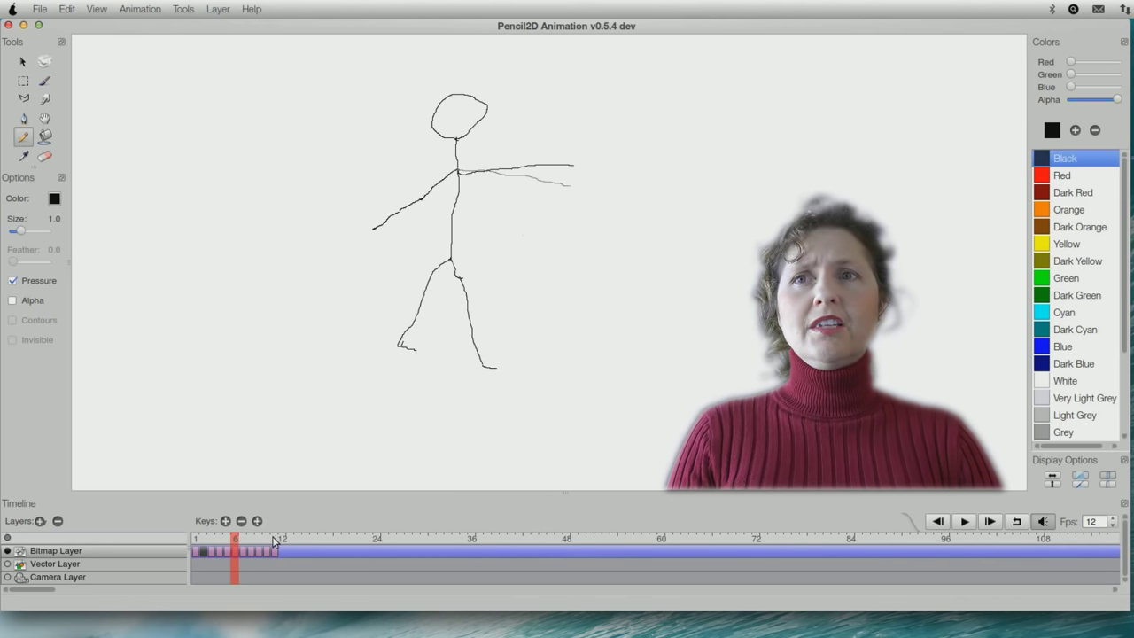
{"action": "left_click", "coordinate": [273, 541]}
{"action": "left_click", "coordinate": [266, 541]}
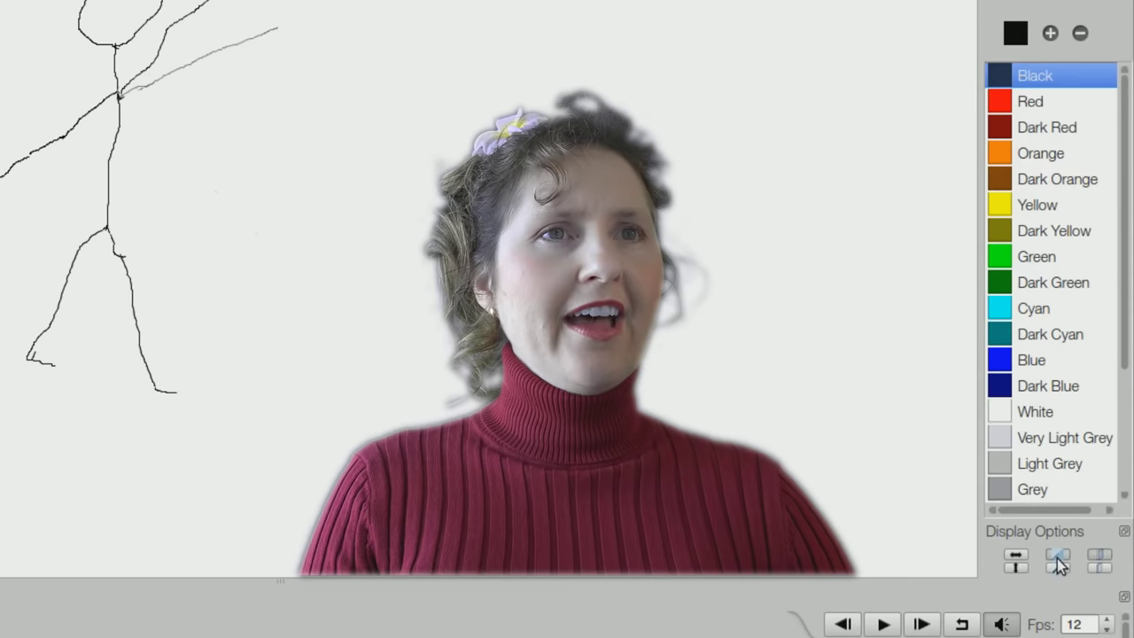
Mirror the view and back, turn off next-frame onion skin, and play the animation on loop.
{"action": "left_click", "coordinate": [1053, 479]}
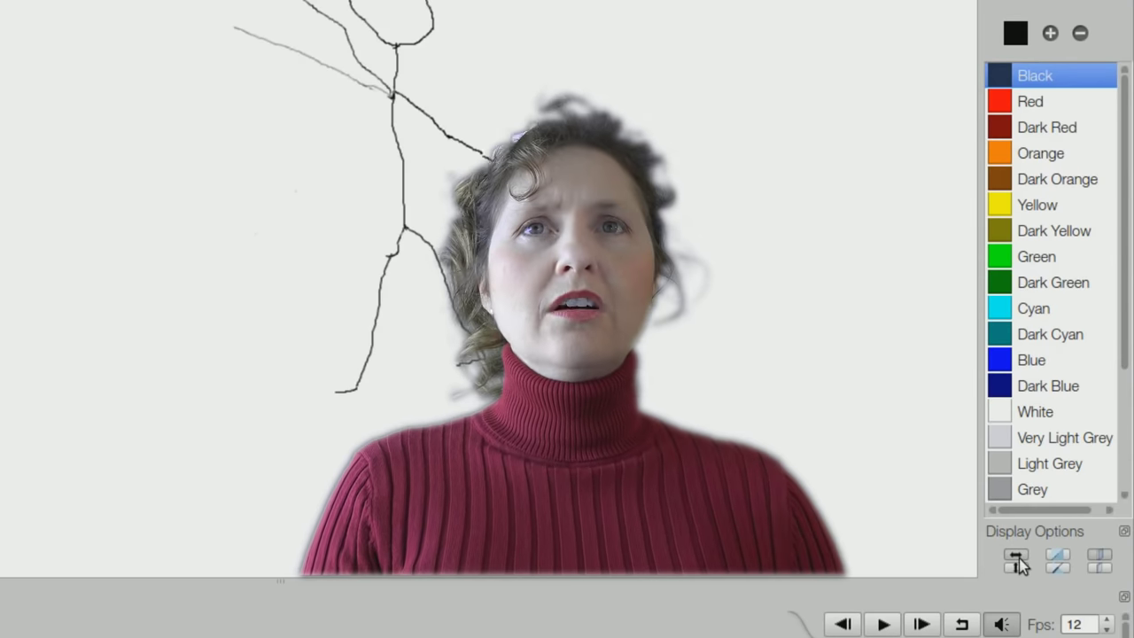
{"action": "left_click", "coordinate": [1017, 560]}
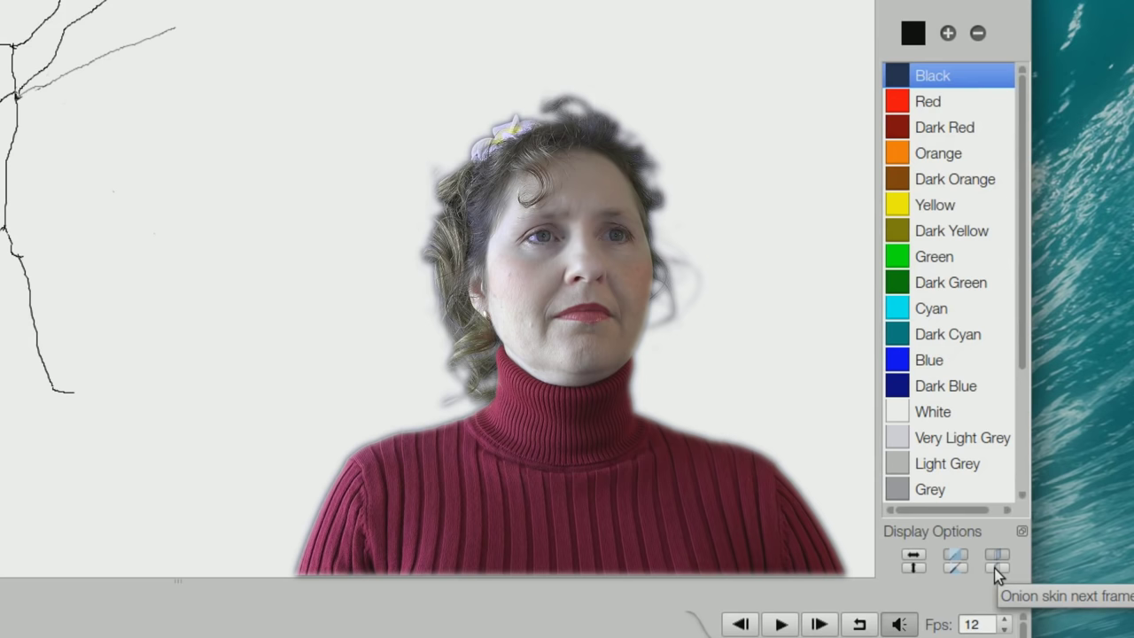
{"action": "left_click", "coordinate": [994, 566]}
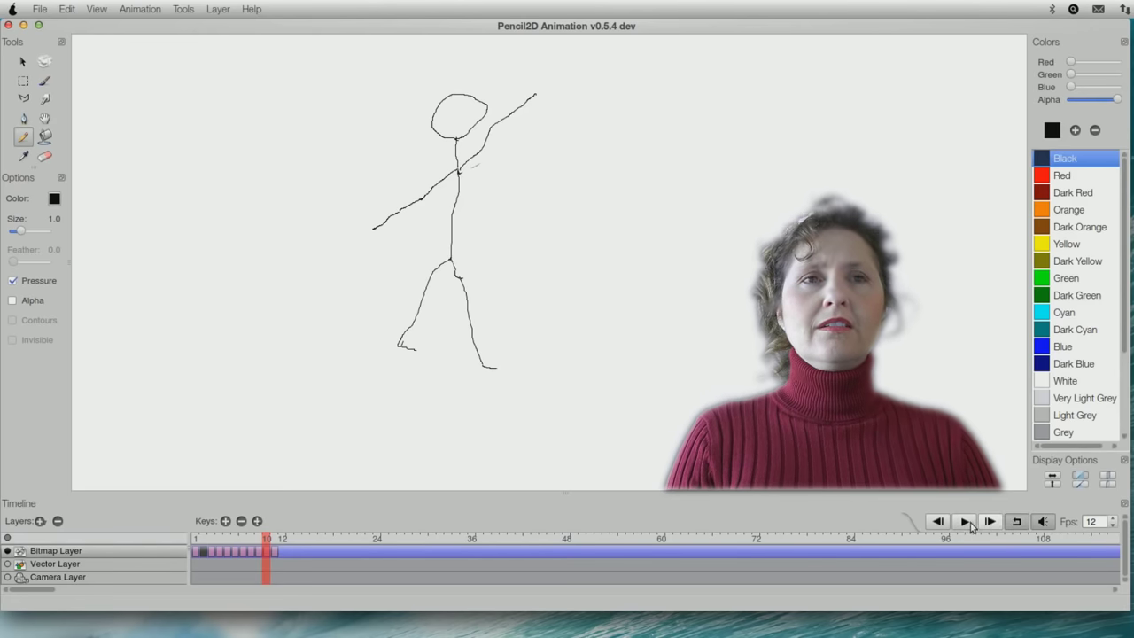
{"action": "key", "text": "period"}
{"action": "key", "text": "period"}
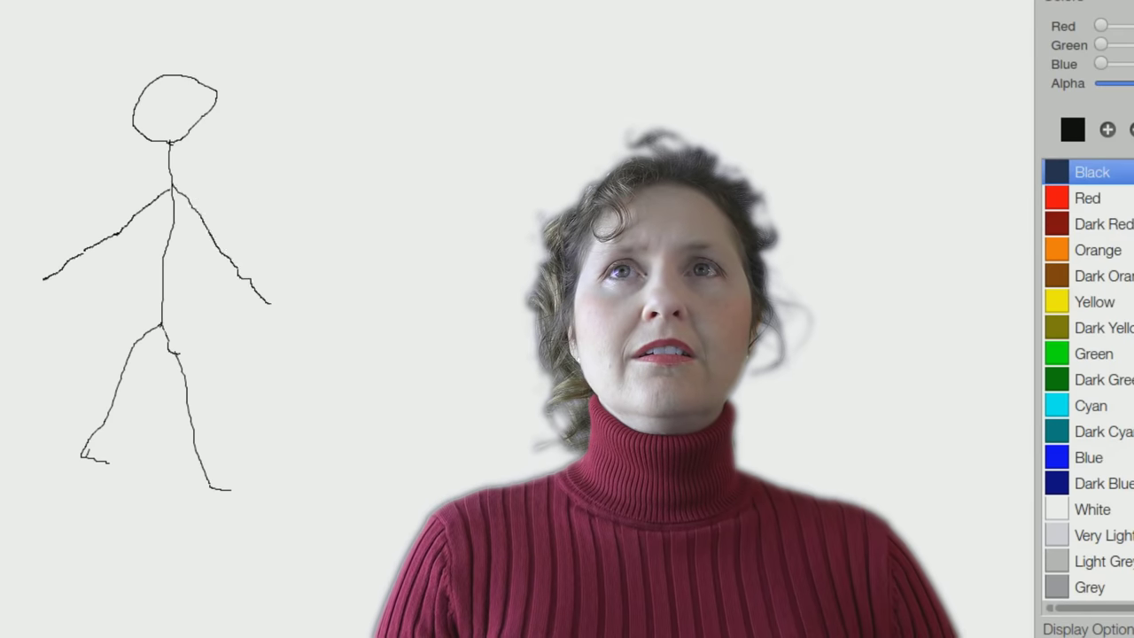
{"action": "key", "text": "Return"}
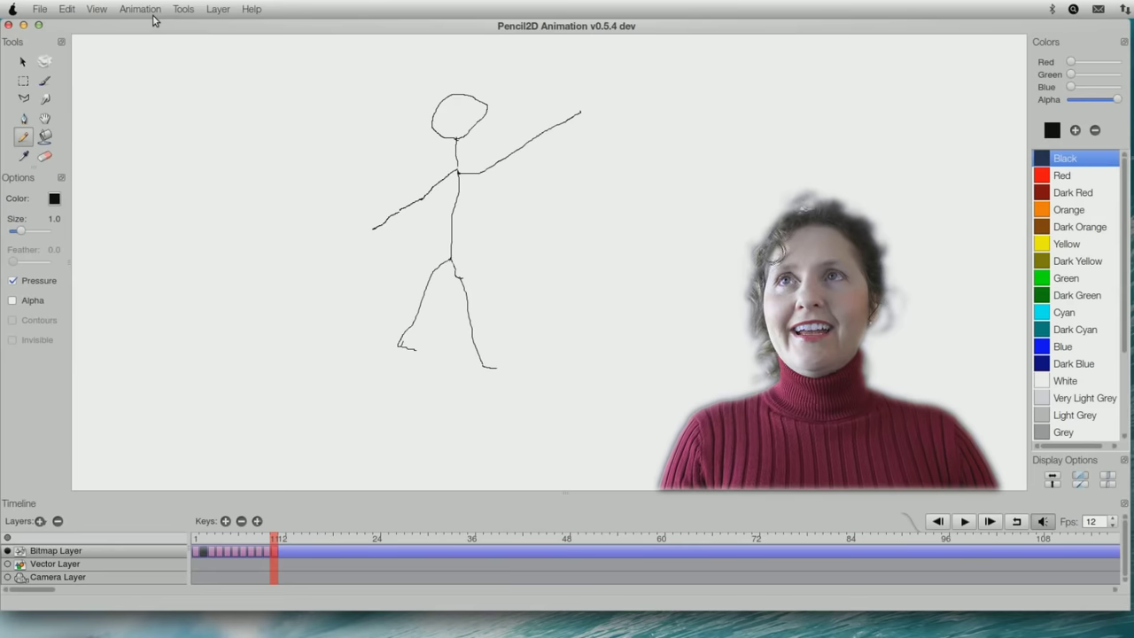
Duplicate the frame as frame 12 and draw a solid red ball beside the figure's foot.
{"action": "left_click", "coordinate": [140, 9]}
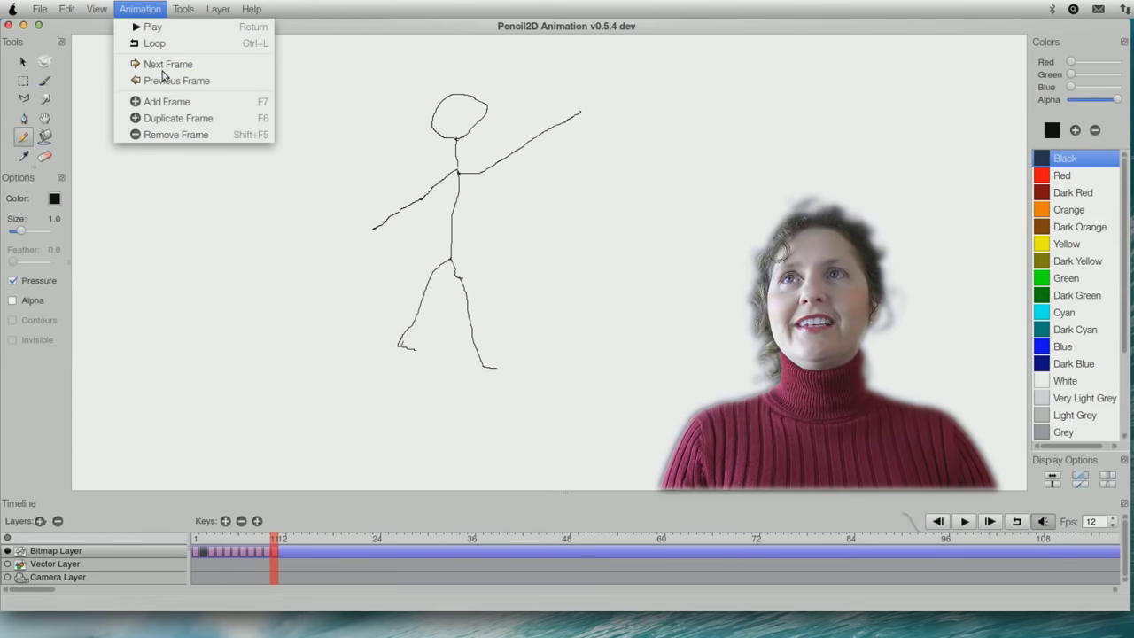
{"action": "left_click", "coordinate": [168, 118]}
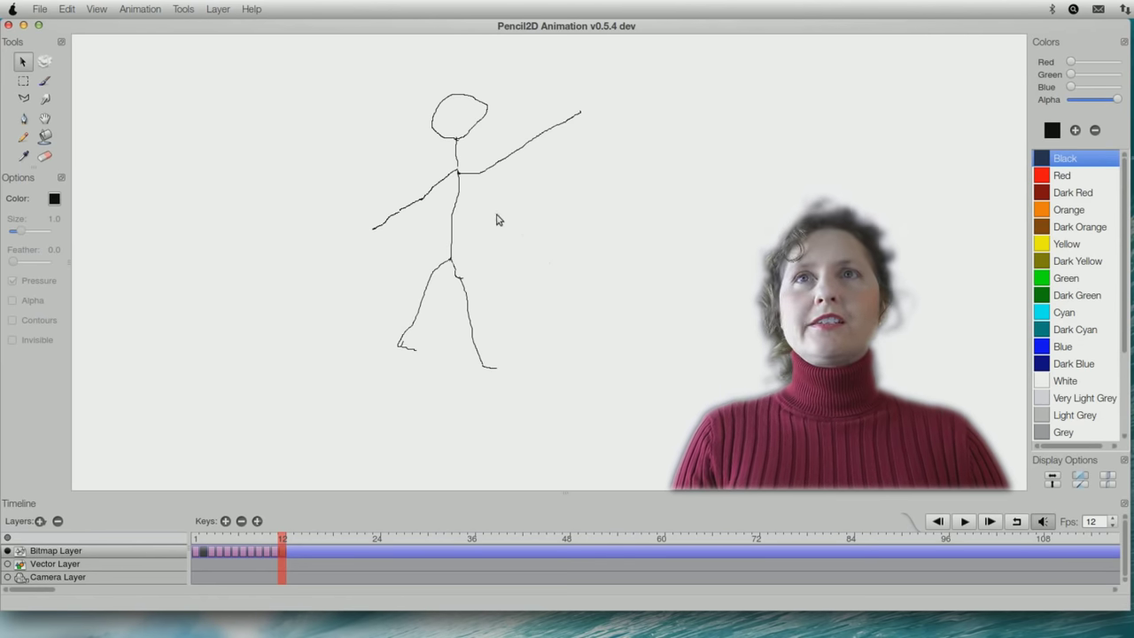
{"action": "key", "text": "n"}
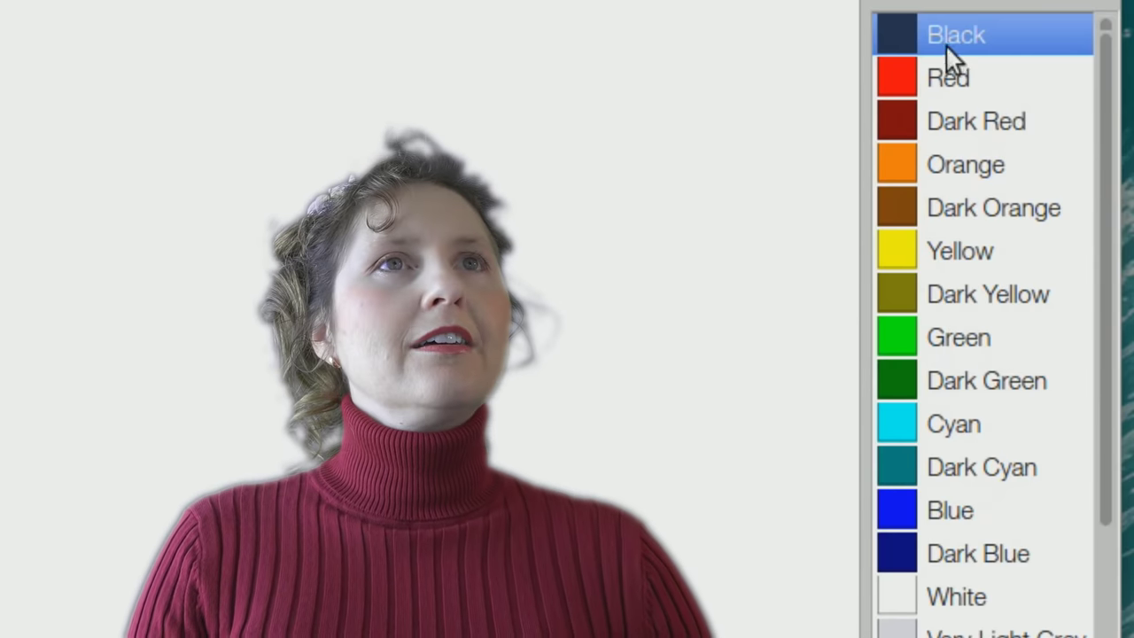
{"action": "left_click", "coordinate": [899, 73]}
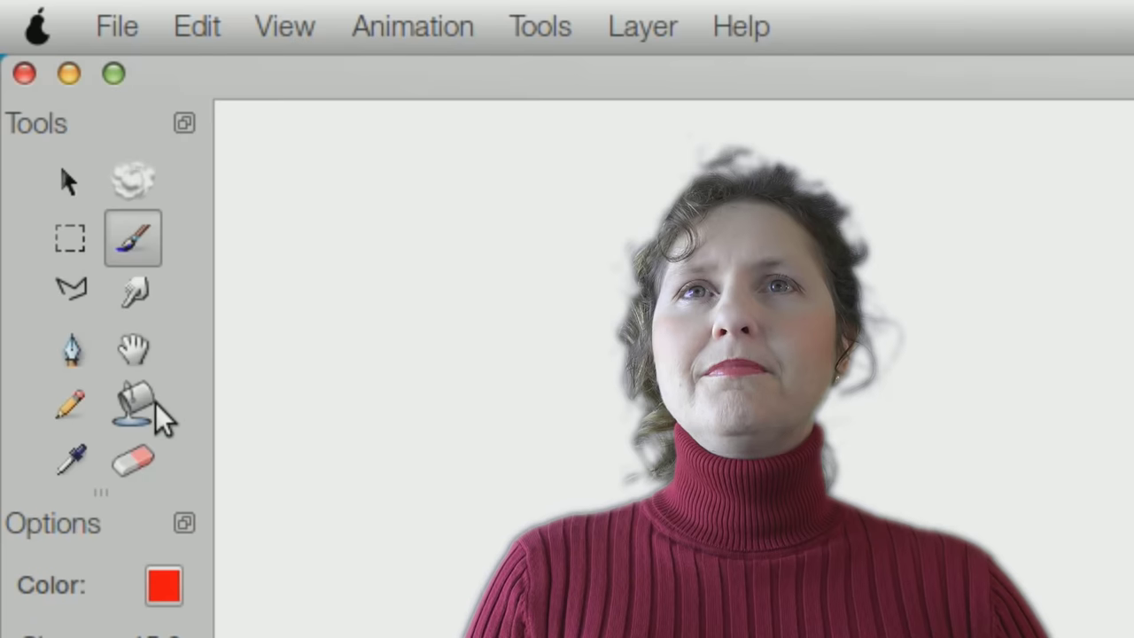
{"action": "left_click", "coordinate": [133, 409]}
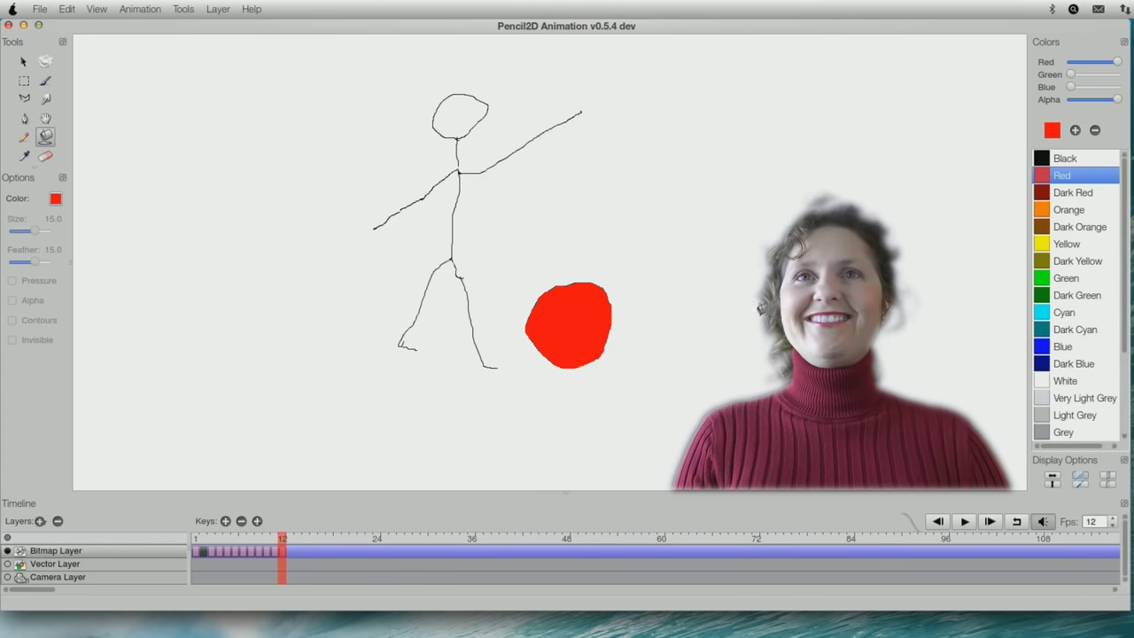
Duplicate to frame 13, erase the kicking leg's foot, and redraw the leg in black toward the ball.
{"action": "left_click", "coordinate": [141, 11]}
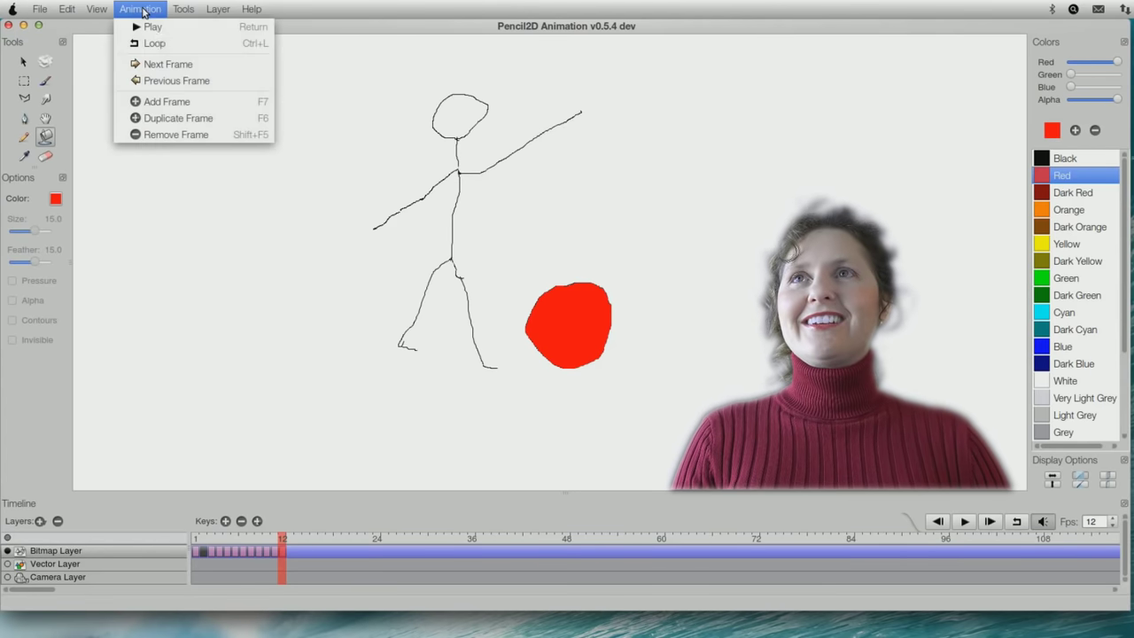
{"action": "left_click", "coordinate": [168, 117]}
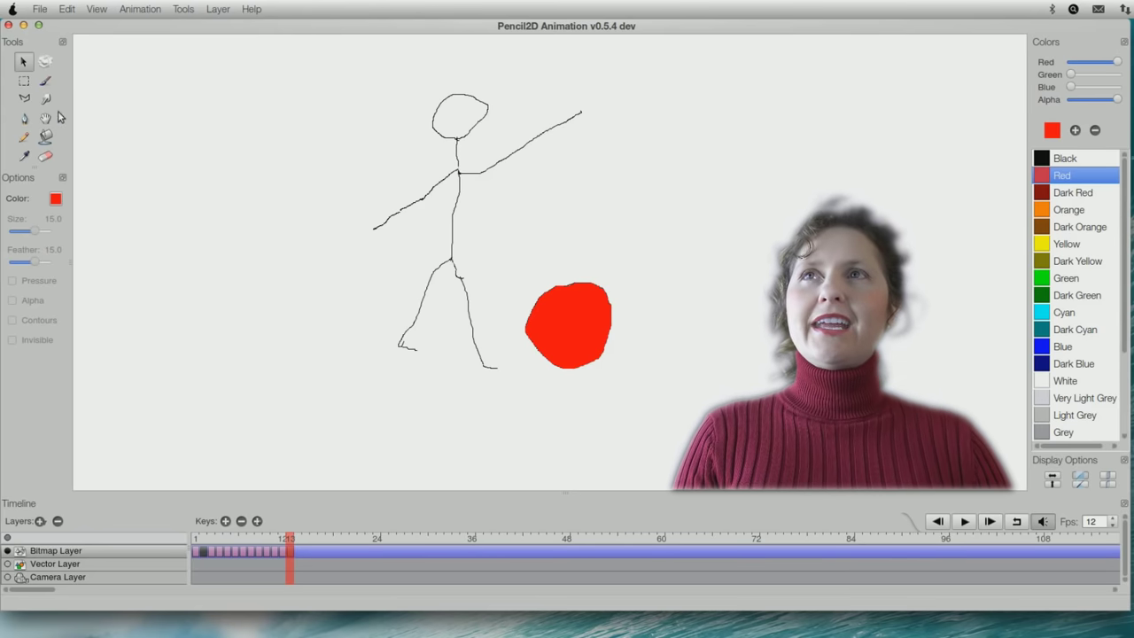
{"action": "left_click", "coordinate": [45, 156]}
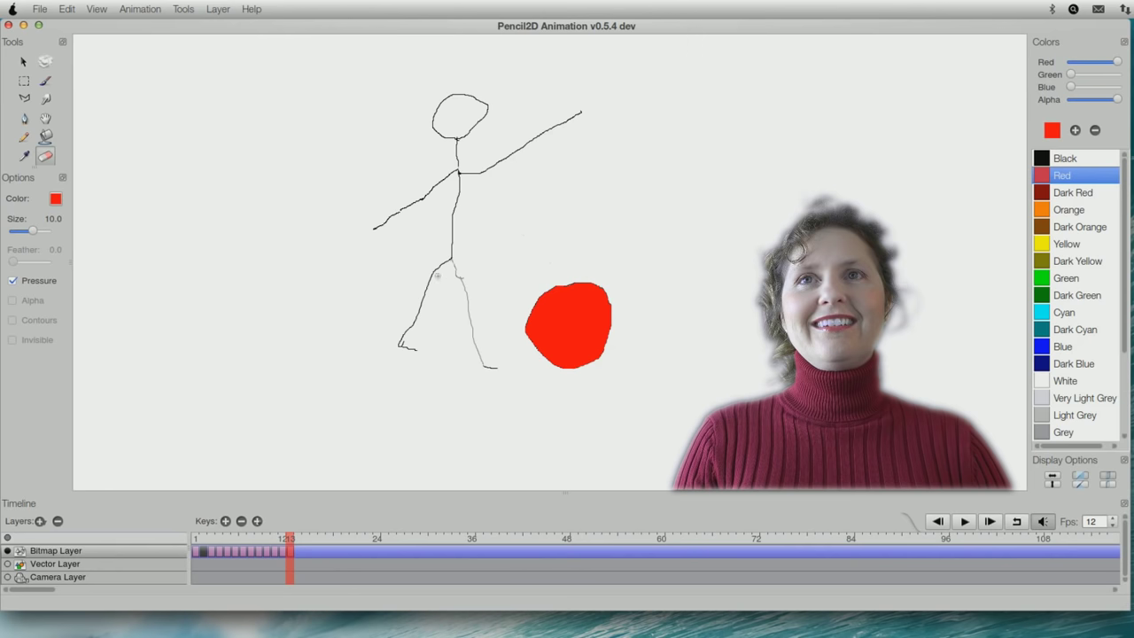
{"action": "left_click_drag", "start_coordinate": [498, 368], "coordinate": [468, 372]}
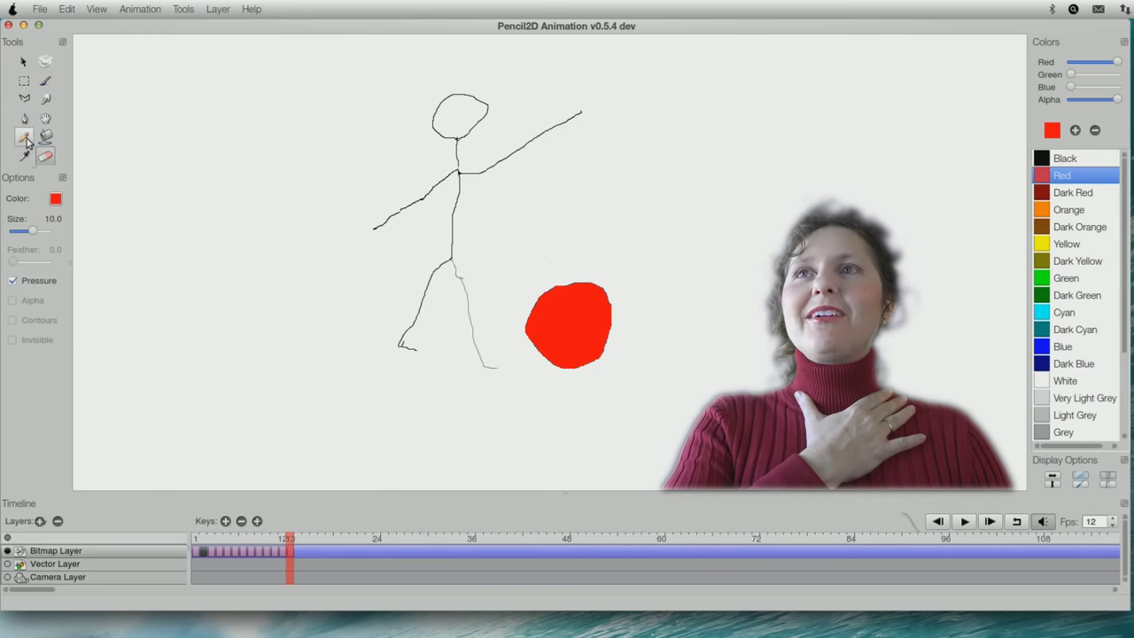
{"action": "left_click", "coordinate": [24, 139]}
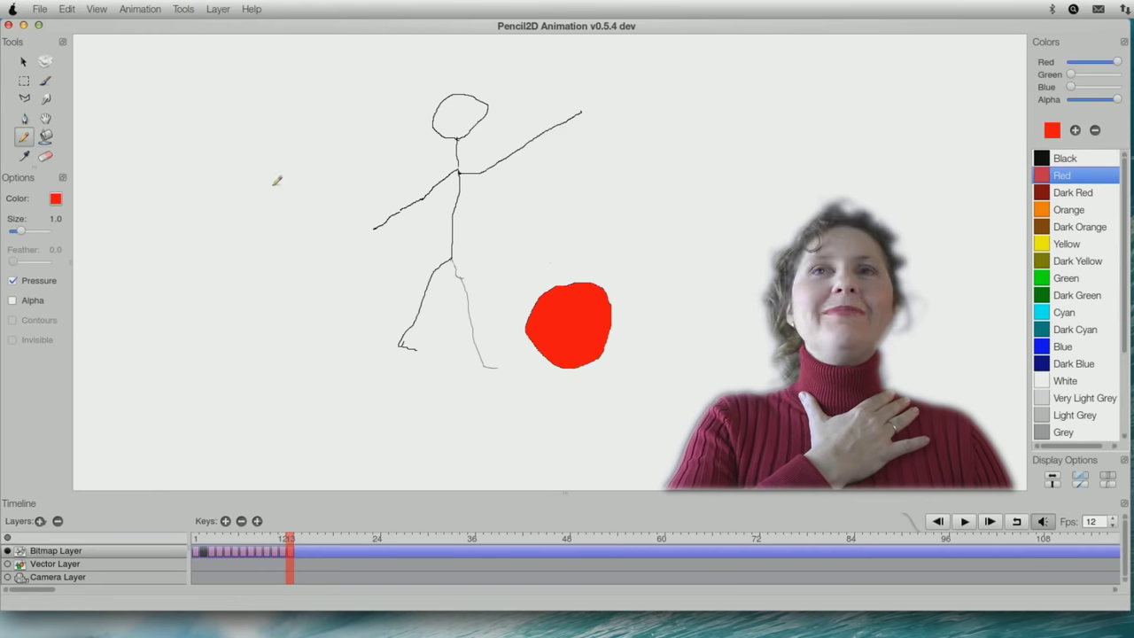
{"action": "left_click", "coordinate": [1043, 159]}
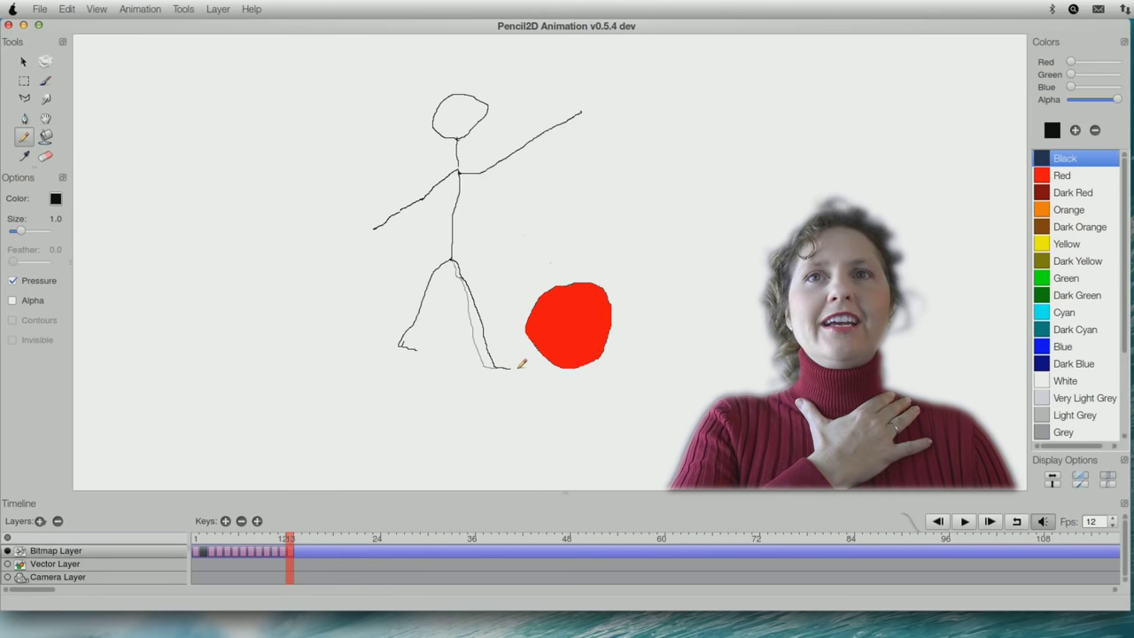
Duplicate the redrawn kicking pose as frame 14.
{"action": "key", "text": "q"}
{"action": "left_click", "coordinate": [140, 9]}
{"action": "left_click", "coordinate": [163, 118]}
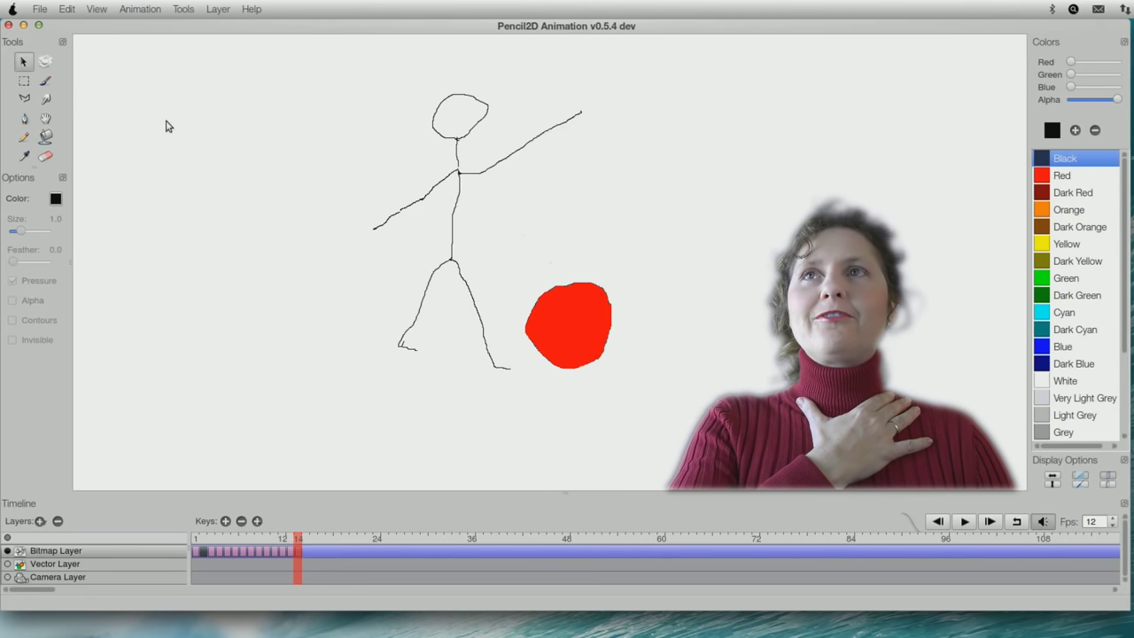
Draw the leg reaching the red ball on frame 14, duplicate it as frame 15, and erase that leg.
{"action": "key", "text": "n"}
{"action": "left_click_drag", "start_coordinate": [461, 268], "coordinate": [529, 360]}
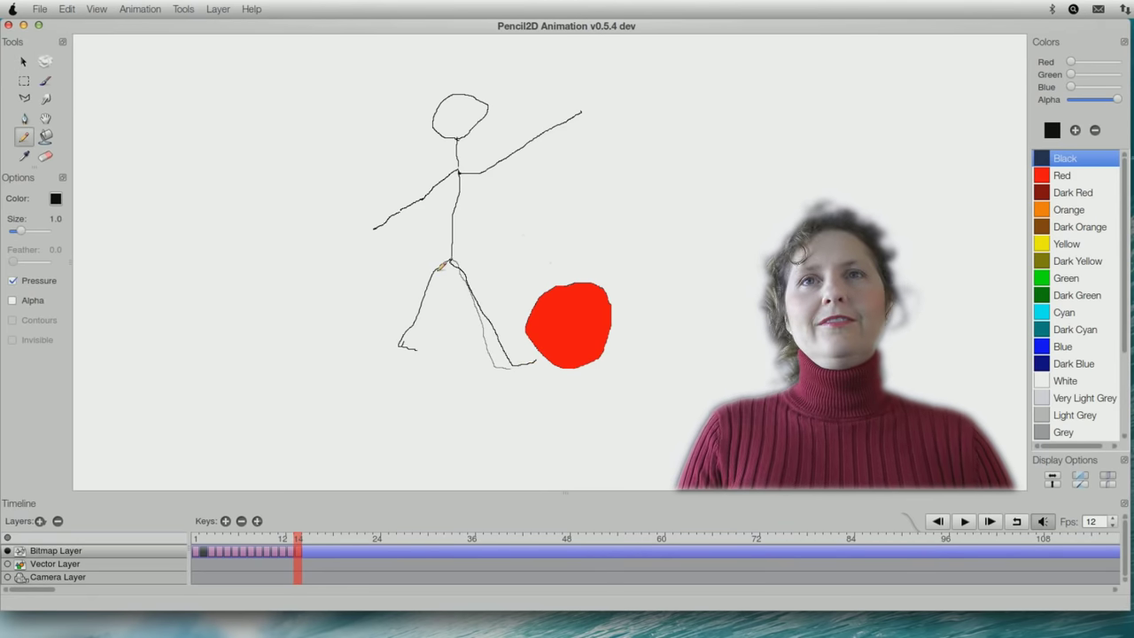
{"action": "left_click", "coordinate": [152, 14]}
{"action": "left_click", "coordinate": [180, 121]}
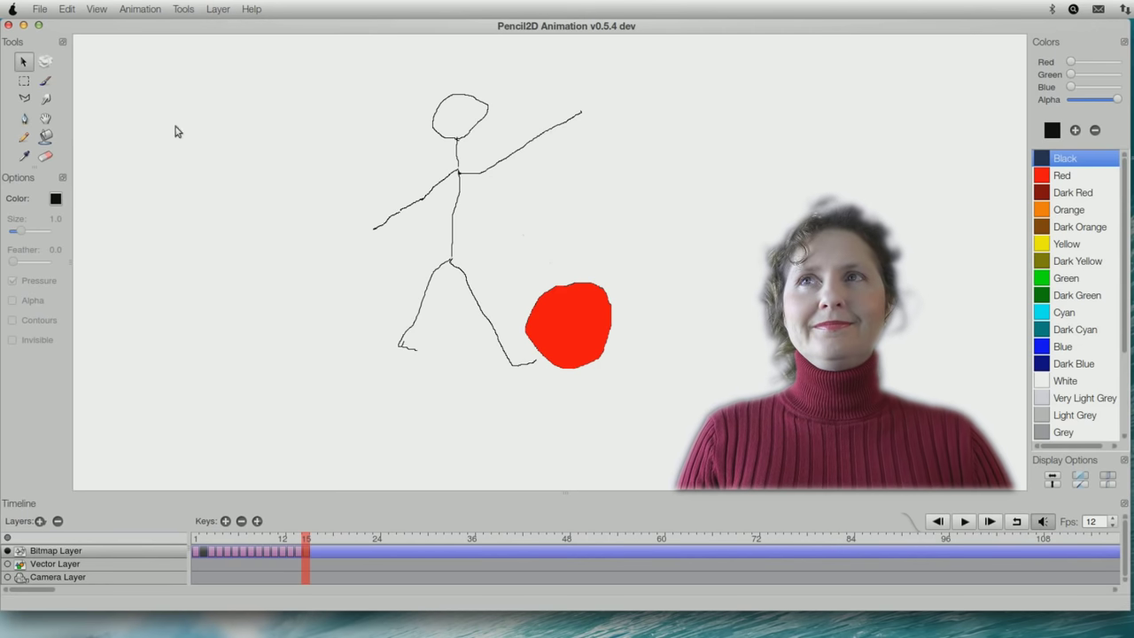
{"action": "left_click", "coordinate": [45, 157]}
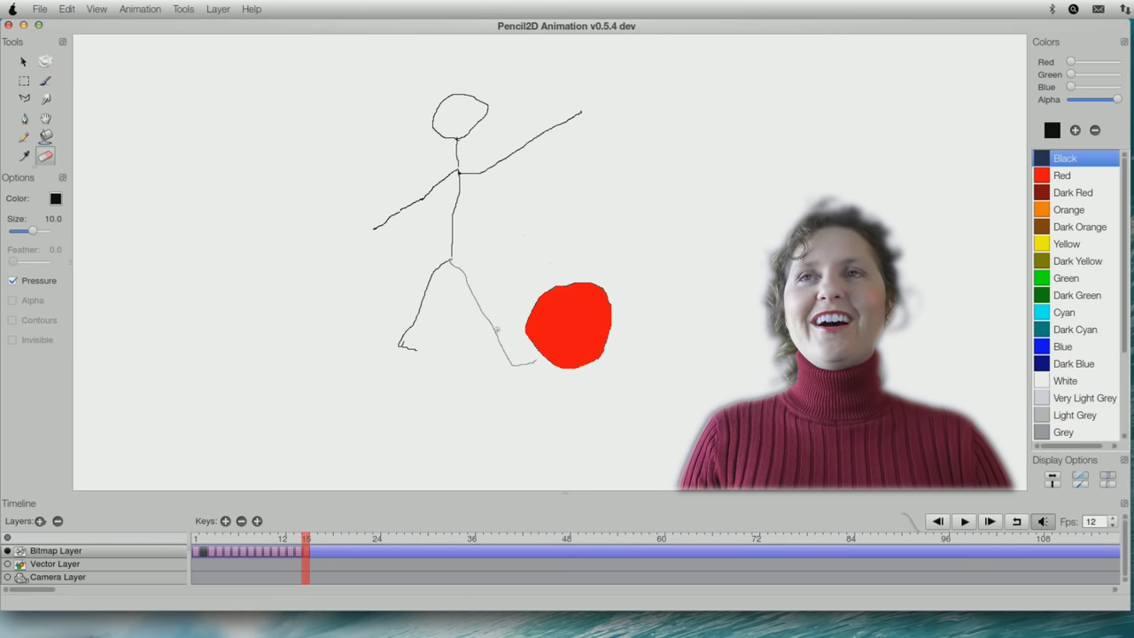
{"action": "key", "text": "n"}
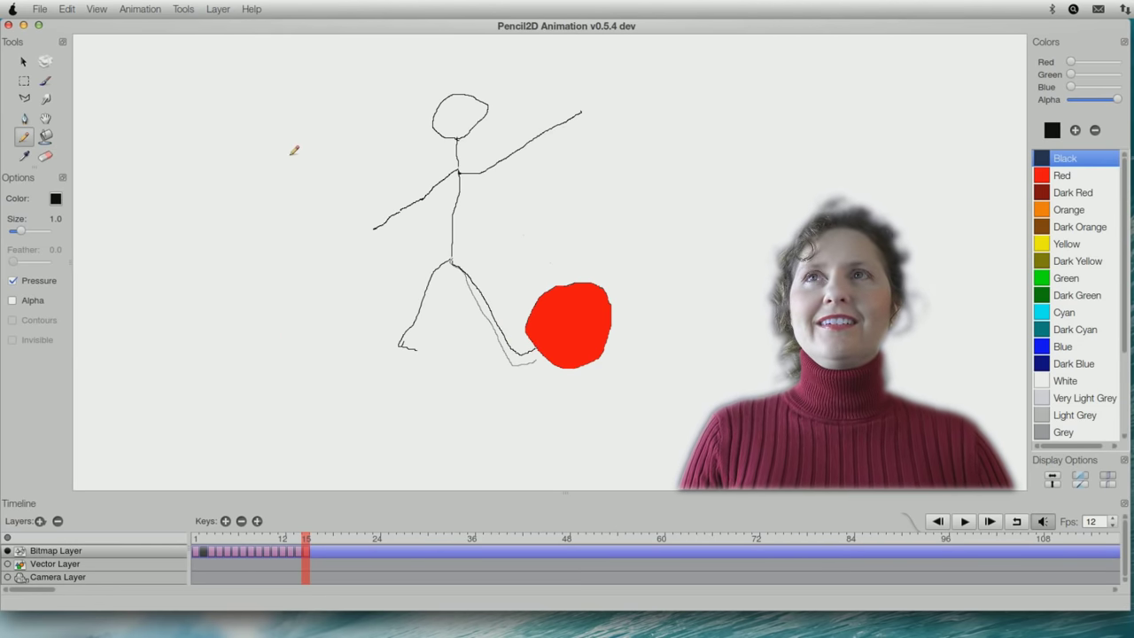
Duplicate the frame as frame 16, erase the lower leg, and draw the foot pushing into the ball.
{"action": "left_click", "coordinate": [140, 9]}
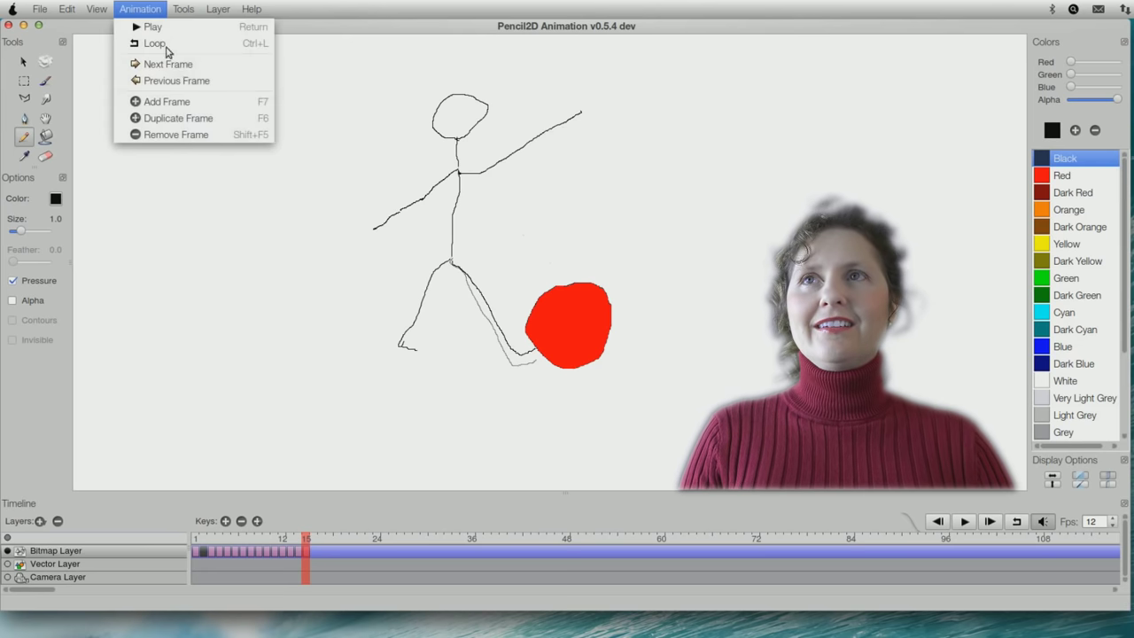
{"action": "left_click", "coordinate": [164, 63]}
{"action": "left_click", "coordinate": [45, 156]}
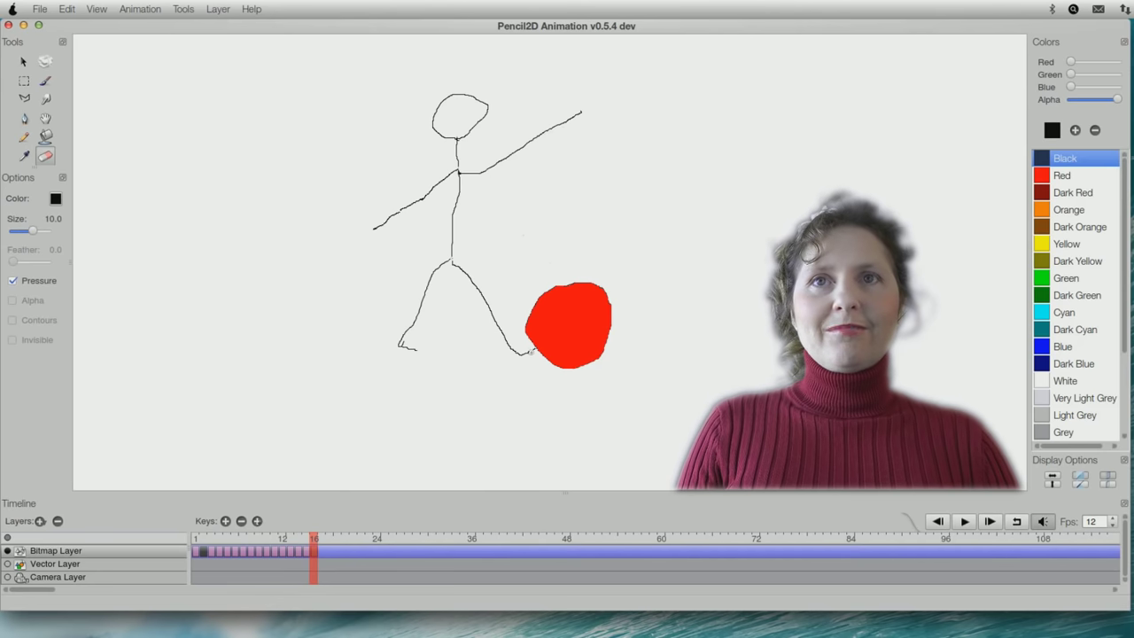
{"action": "left_click_drag", "start_coordinate": [521, 354], "coordinate": [487, 296]}
{"action": "key", "text": "n"}
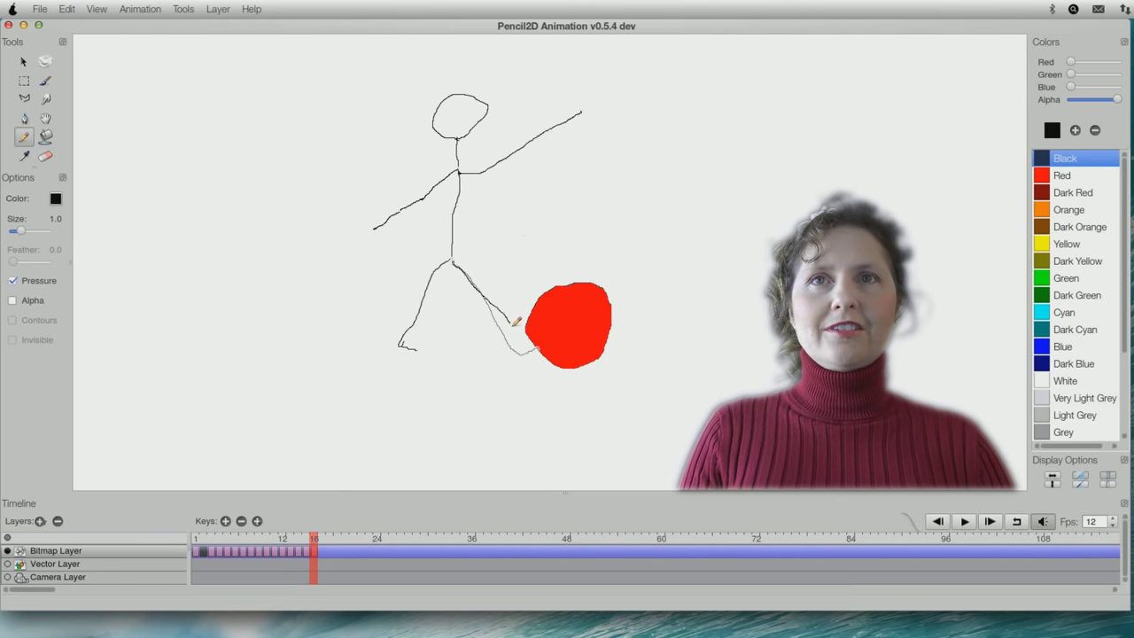
{"action": "left_click_drag", "start_coordinate": [532, 347], "coordinate": [549, 339]}
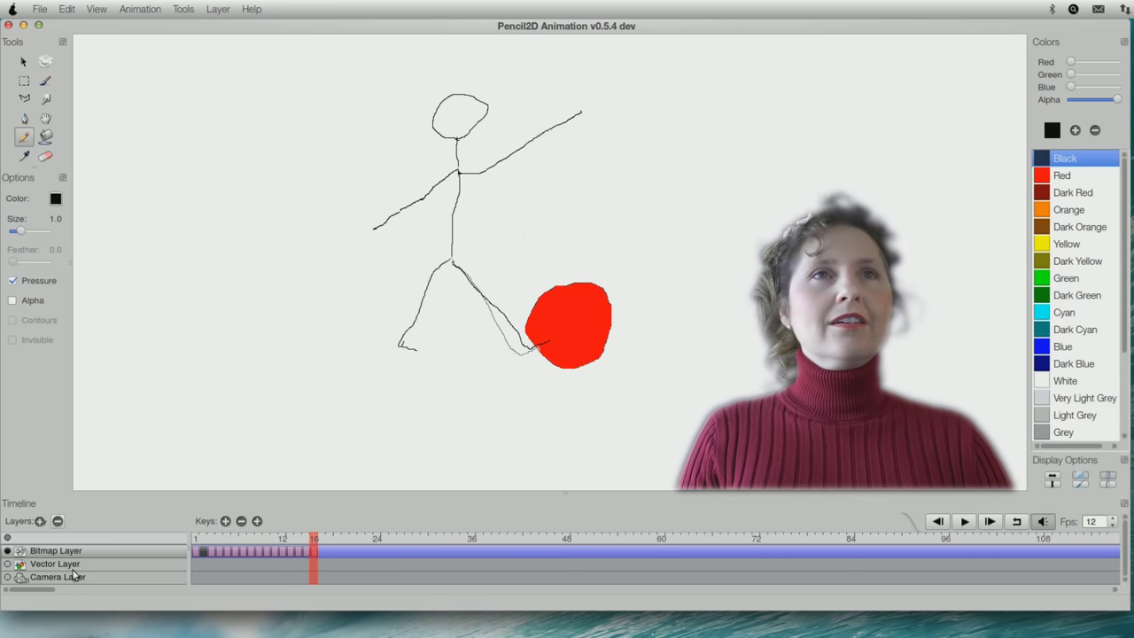
{"action": "left_click", "coordinate": [183, 8]}
{"action": "left_click", "coordinate": [204, 44]}
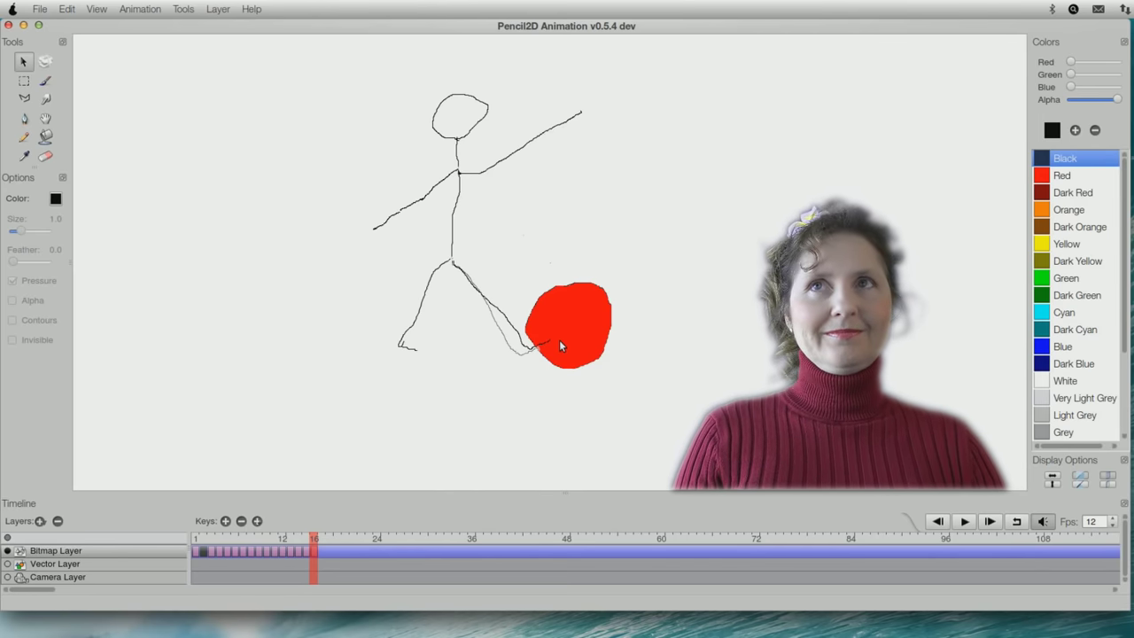
Marquee-select the whole red ball with the rectangular selection.
{"action": "left_click", "coordinate": [23, 83]}
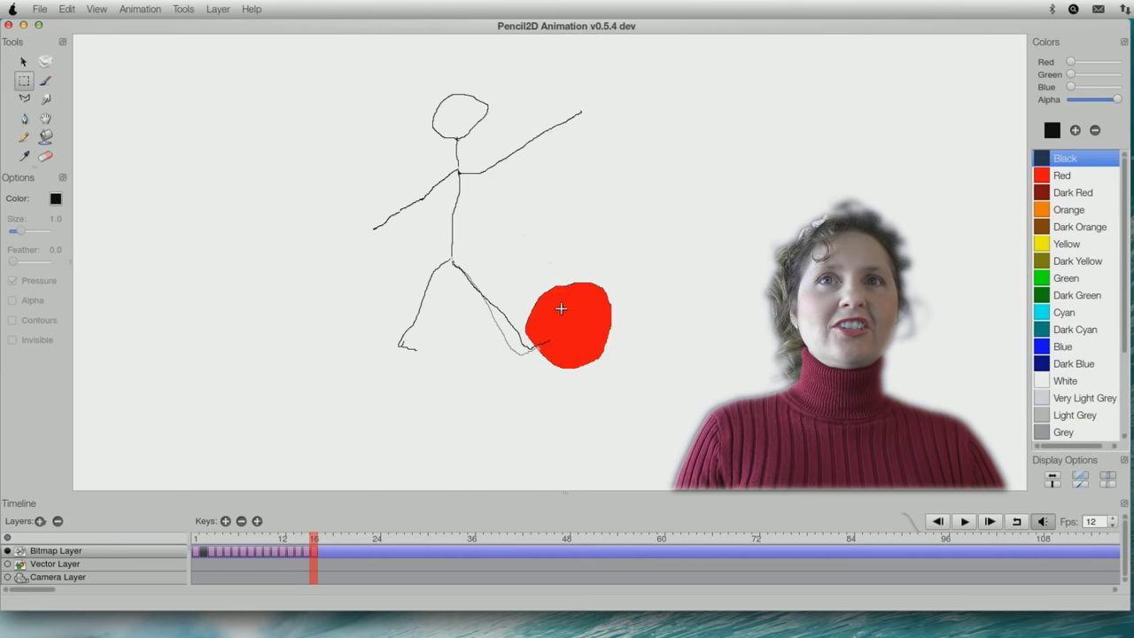
{"action": "left_click", "coordinate": [174, 13]}
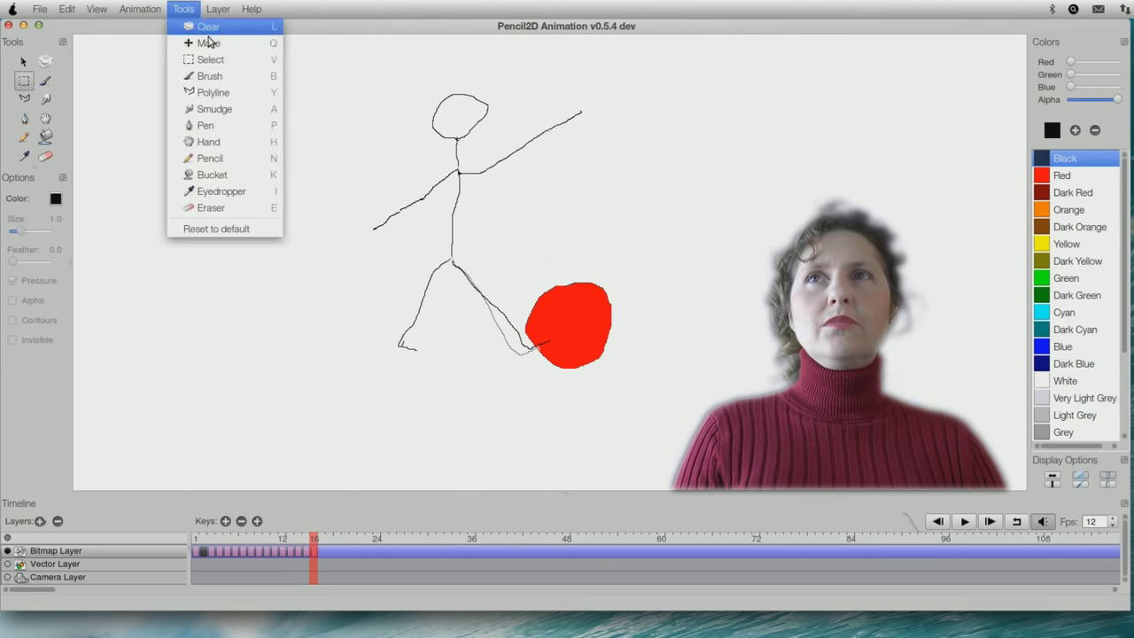
{"action": "left_click", "coordinate": [195, 24]}
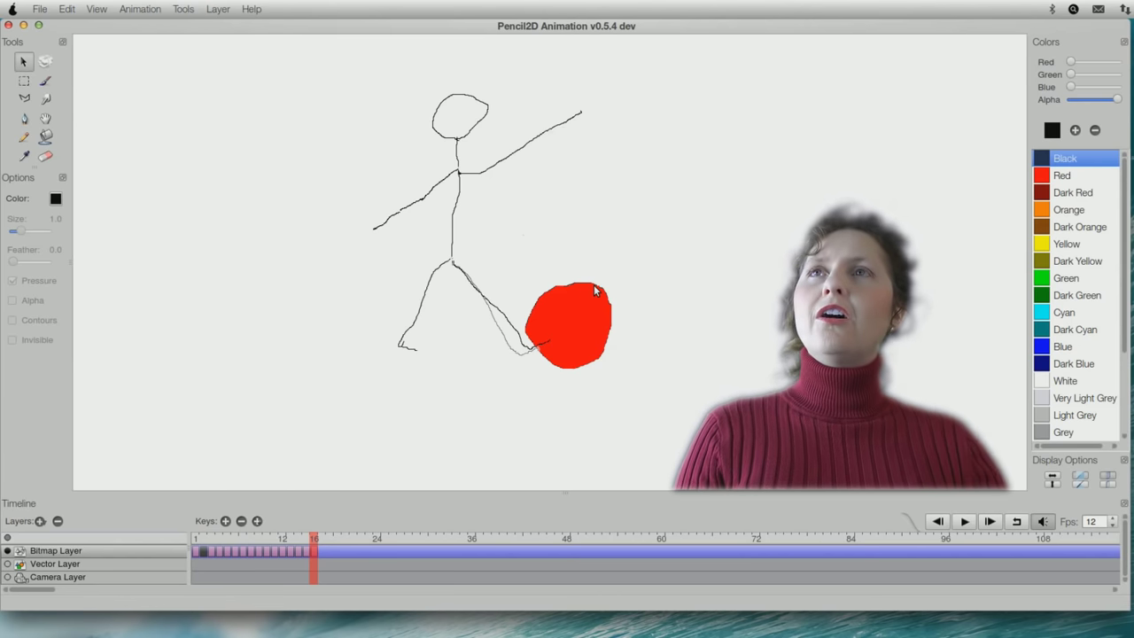
{"action": "left_click", "coordinate": [24, 82]}
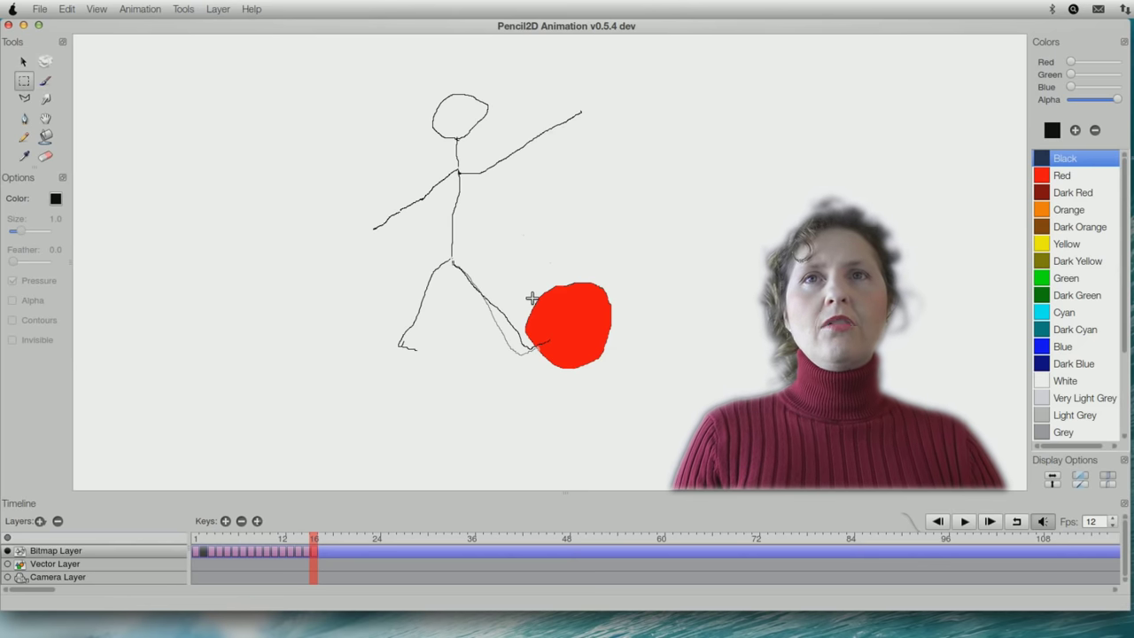
{"action": "left_click_drag", "start_coordinate": [526, 291], "coordinate": [626, 324]}
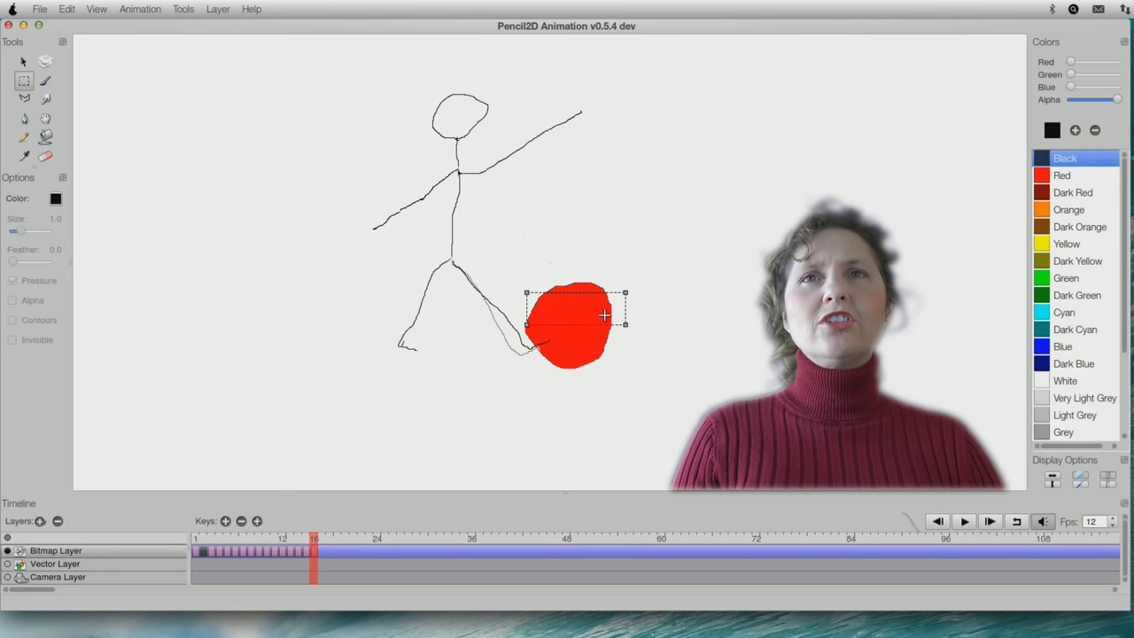
{"action": "left_click", "coordinate": [577, 278]}
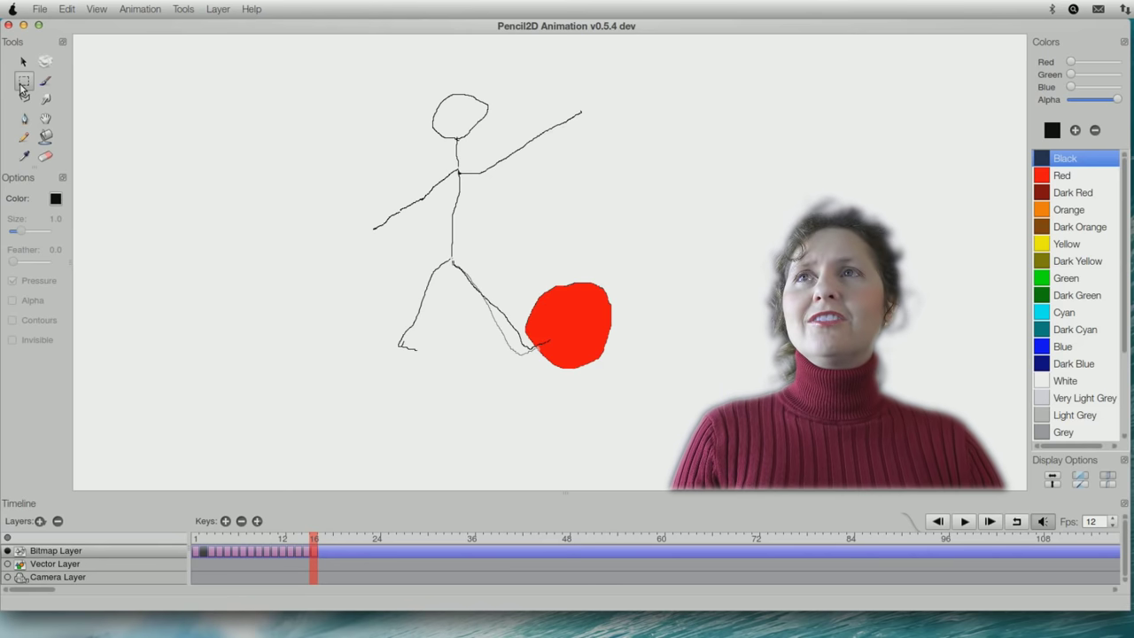
{"action": "left_click_drag", "start_coordinate": [525, 284], "coordinate": [620, 369]}
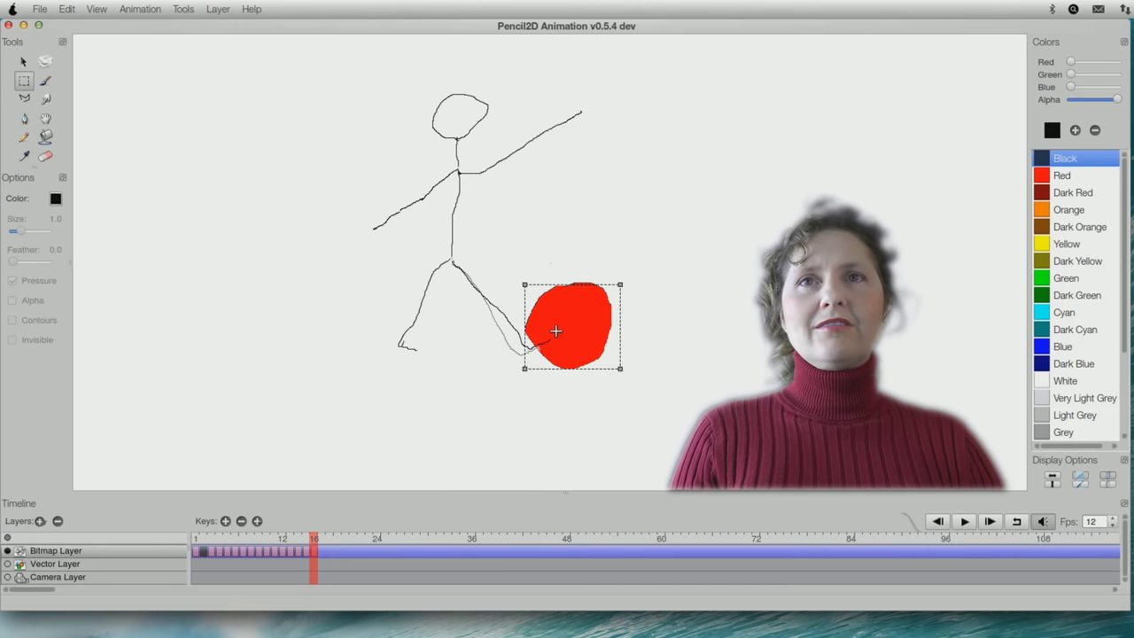
{"action": "left_click", "coordinate": [444, 427]}
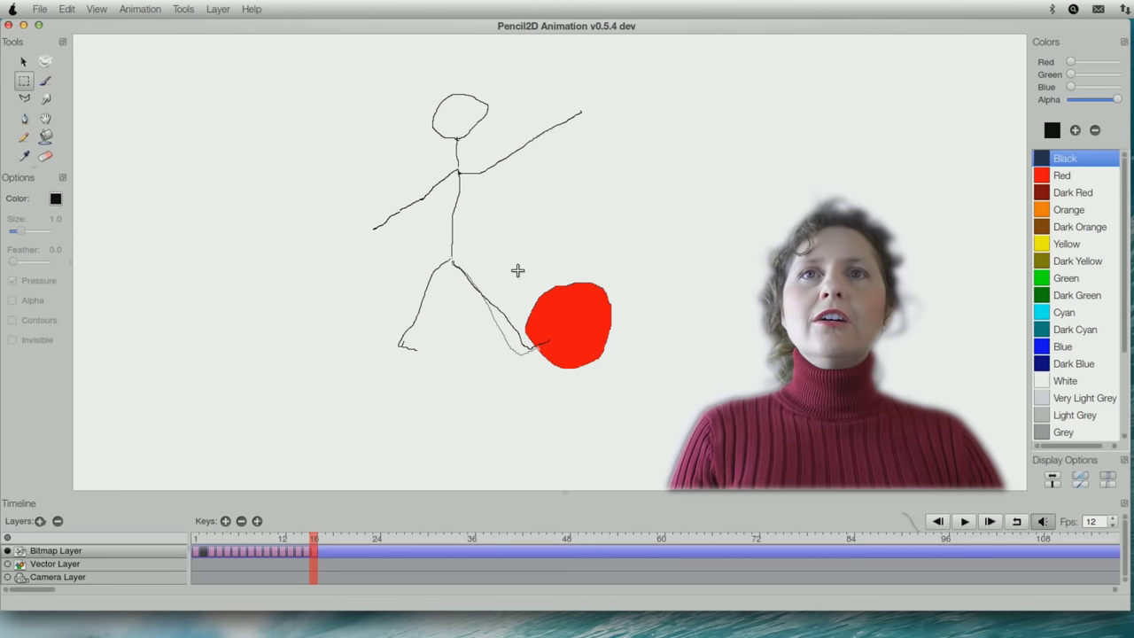
{"action": "left_click_drag", "start_coordinate": [517, 271], "coordinate": [613, 356]}
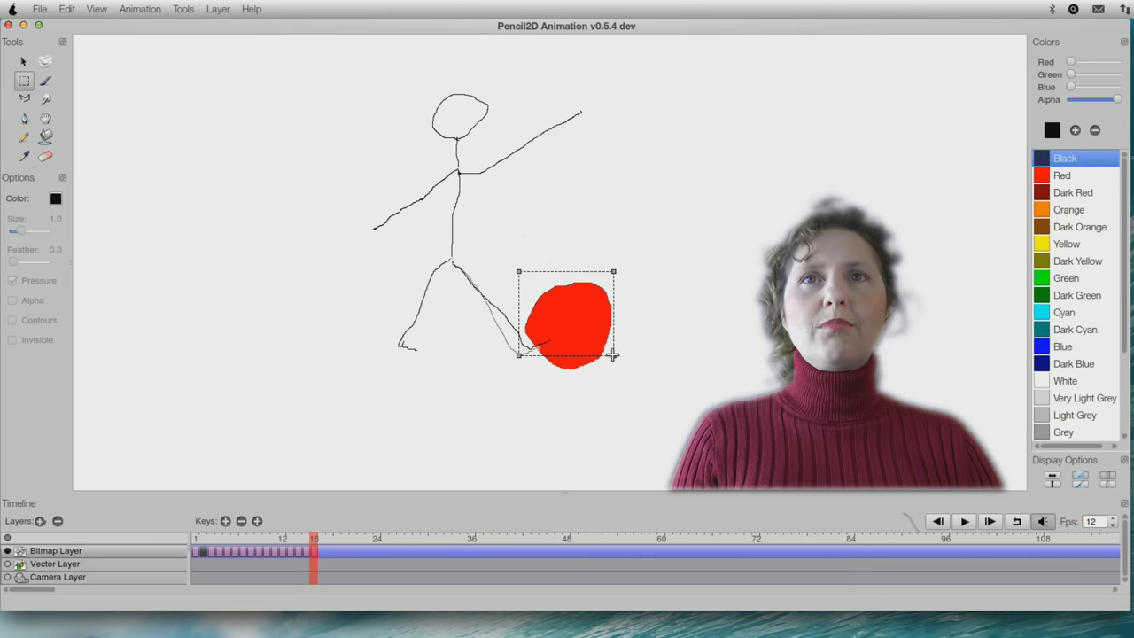
{"action": "left_click_drag", "start_coordinate": [531, 283], "coordinate": [550, 369]}
{"action": "left_click_drag", "start_coordinate": [524, 288], "coordinate": [621, 376]}
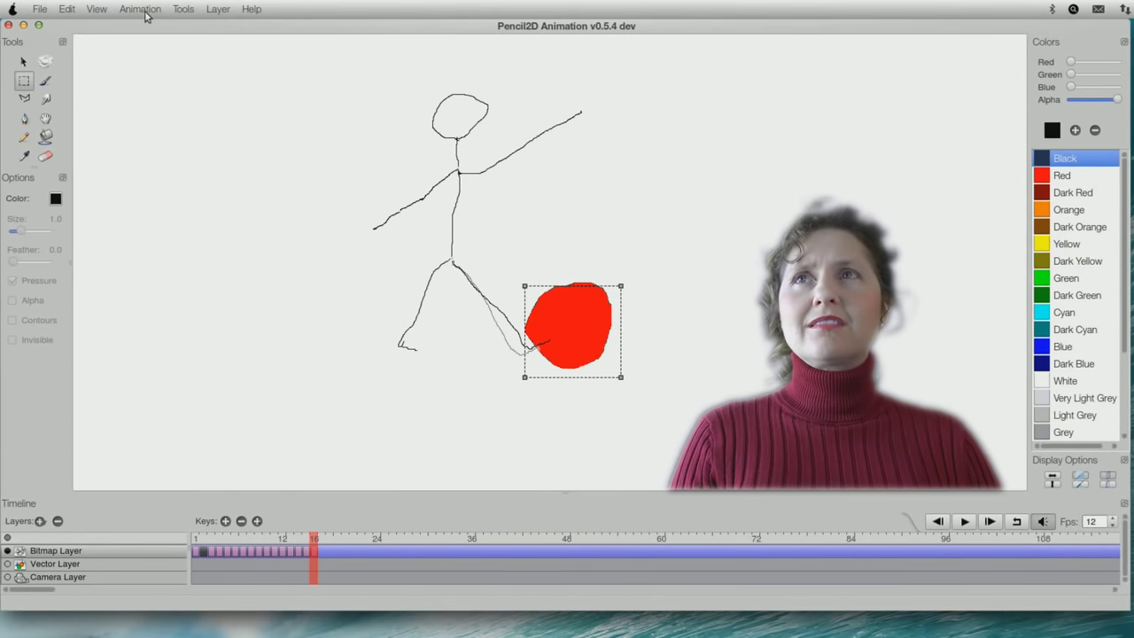
Move the selected red ball up and to the right, then deselect it.
{"action": "left_click", "coordinate": [183, 9]}
{"action": "left_click", "coordinate": [204, 43]}
{"action": "left_click_drag", "start_coordinate": [554, 320], "coordinate": [588, 299]}
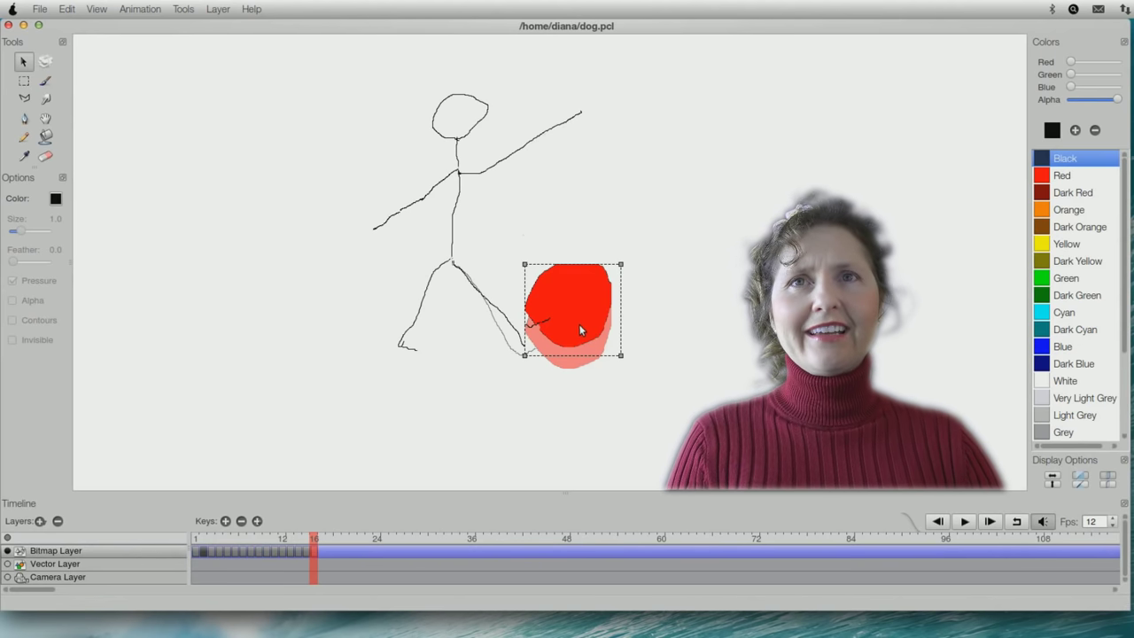
{"action": "left_click_drag", "start_coordinate": [564, 322], "coordinate": [567, 320]}
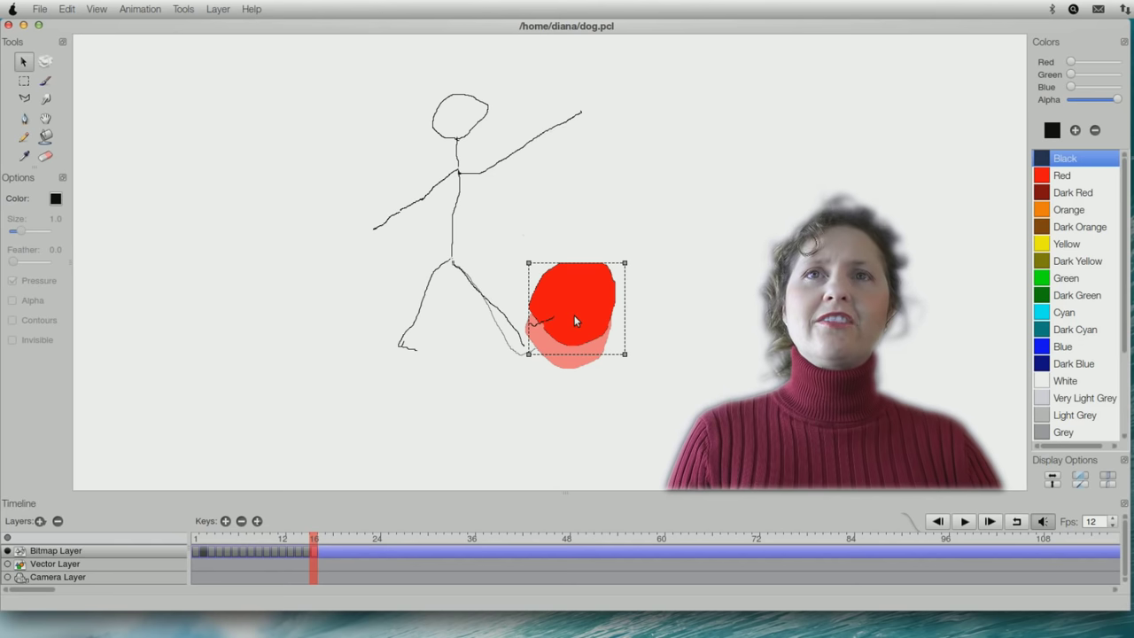
{"action": "left_click", "coordinate": [226, 135]}
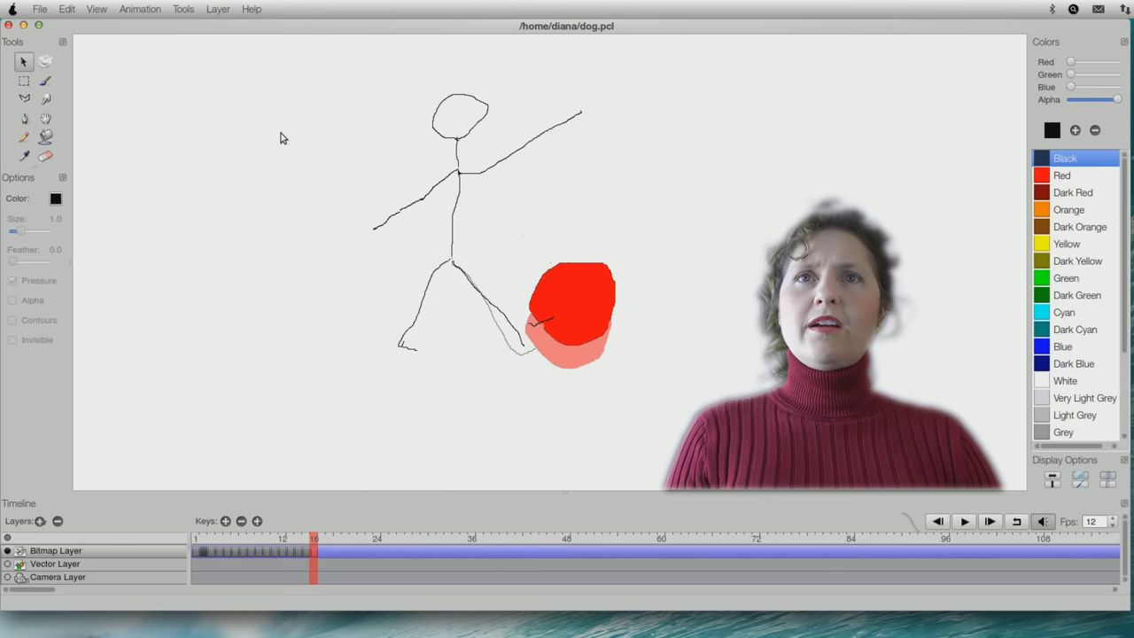
Erase the leftover foot line on the lifted red ball and return to the Pencil.
{"action": "left_click", "coordinate": [46, 156]}
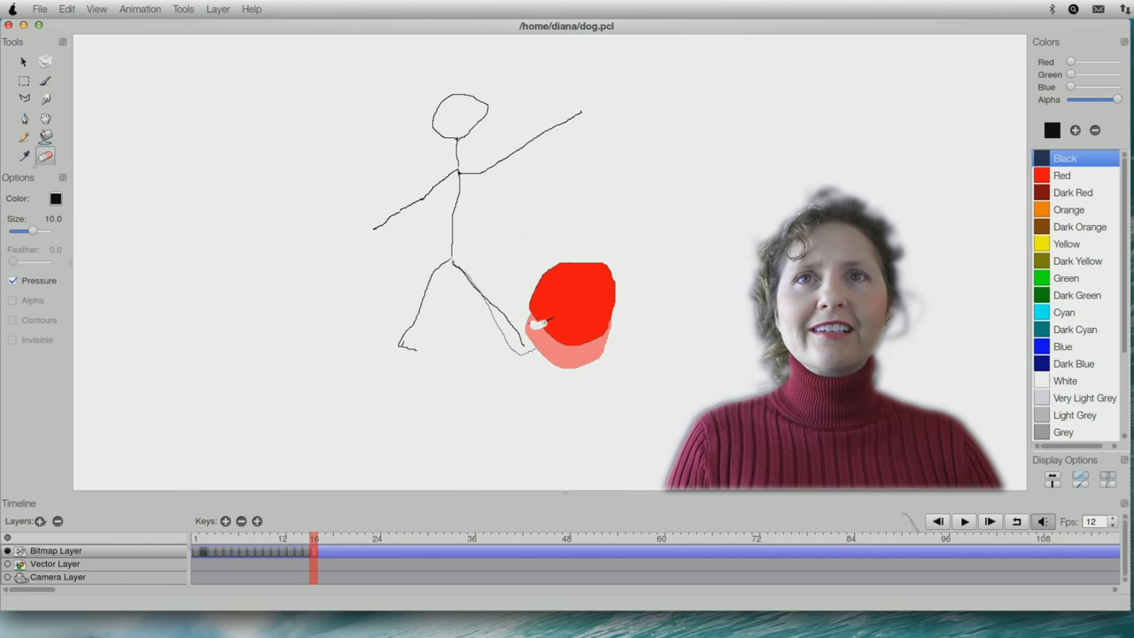
{"action": "left_click_drag", "start_coordinate": [532, 325], "coordinate": [531, 326]}
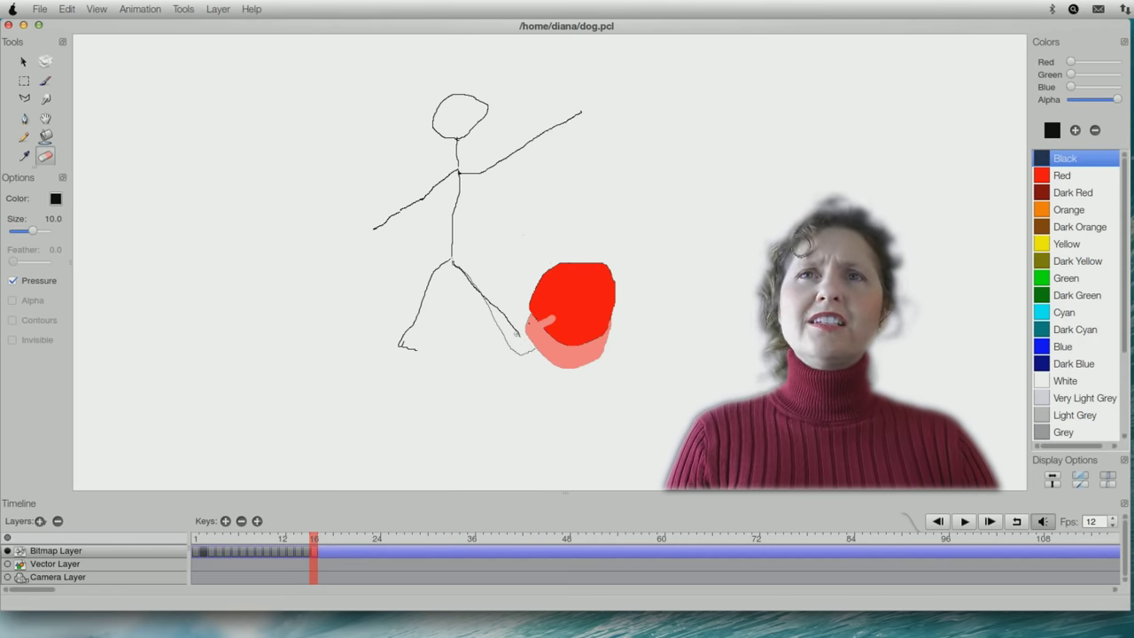
{"action": "key", "text": "n"}
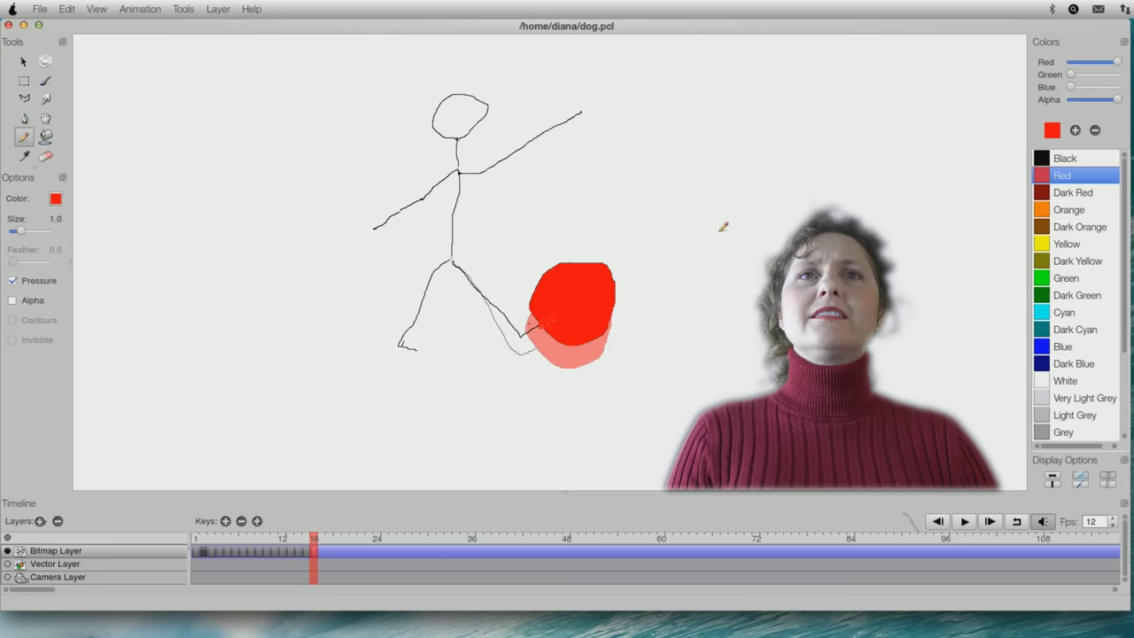
Duplicate the frame as frame 17 and erase the lower part of the kicking leg.
{"action": "left_click", "coordinate": [149, 11]}
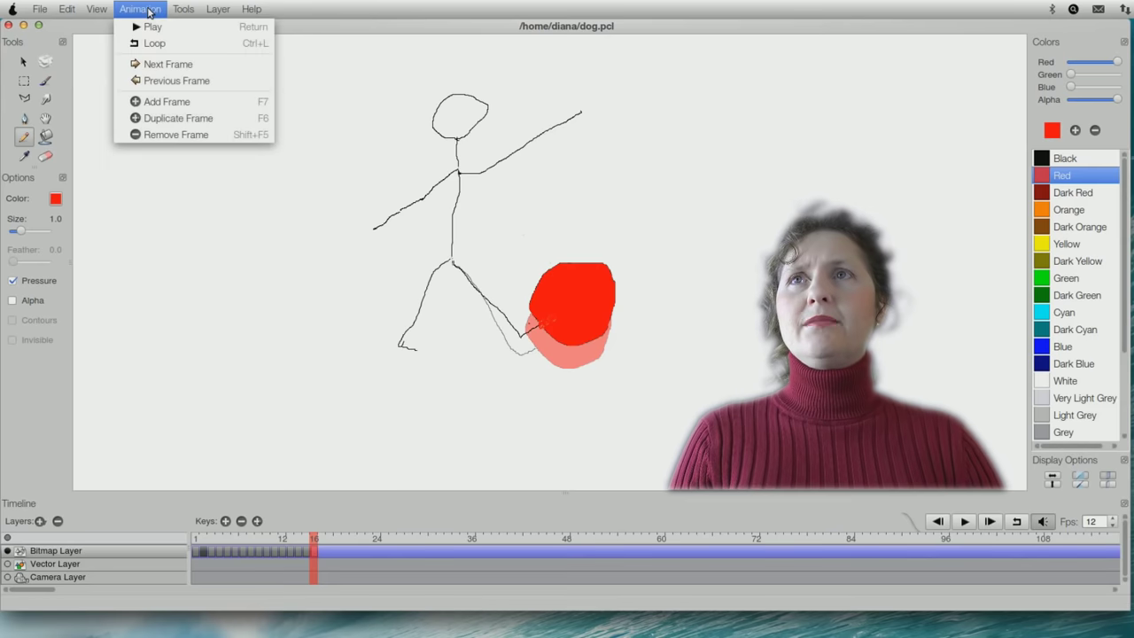
{"action": "left_click", "coordinate": [195, 118]}
{"action": "key", "text": "e"}
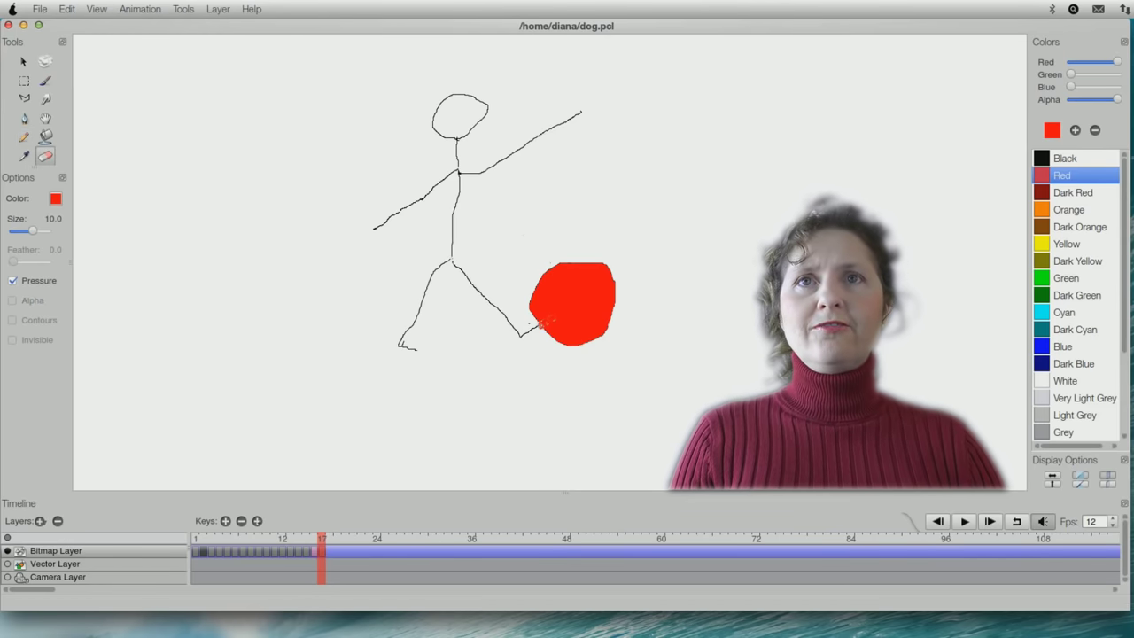
{"action": "left_click_drag", "start_coordinate": [529, 328], "coordinate": [467, 278]}
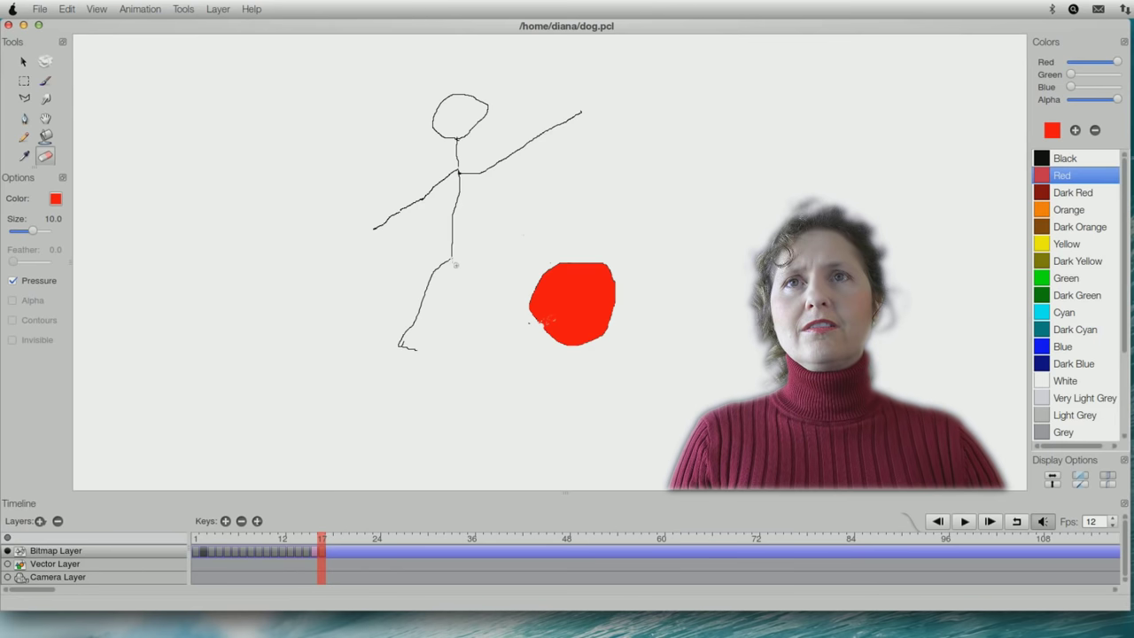
{"action": "key", "text": "o"}
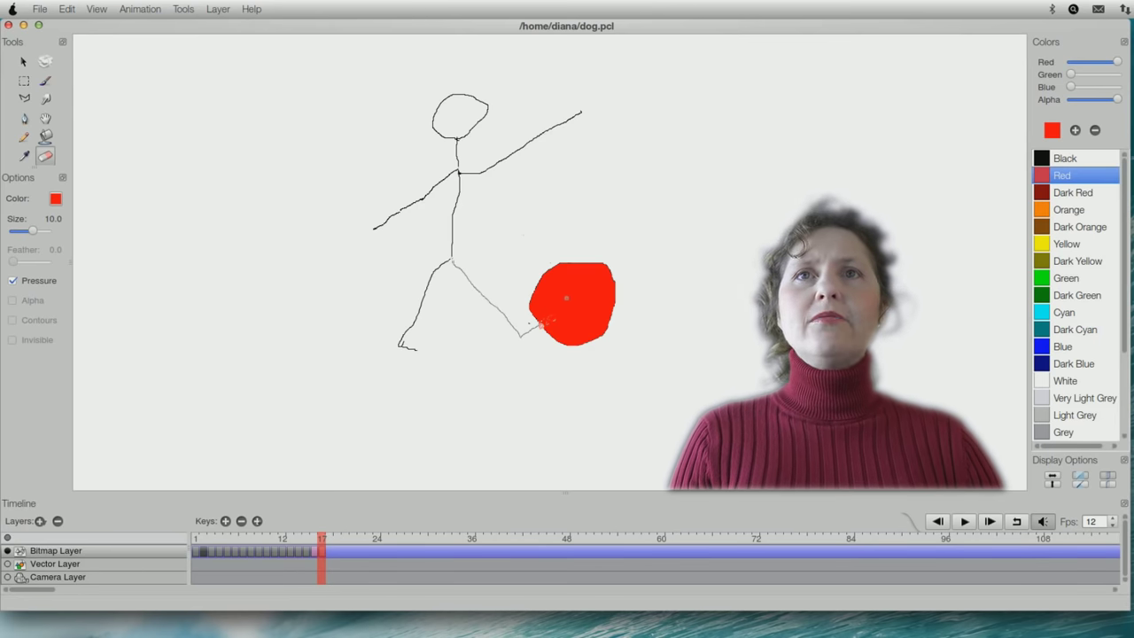
Move the red ball up and right, then trim the stray red line near the leg.
{"action": "left_click", "coordinate": [184, 9]}
{"action": "left_click", "coordinate": [207, 43]}
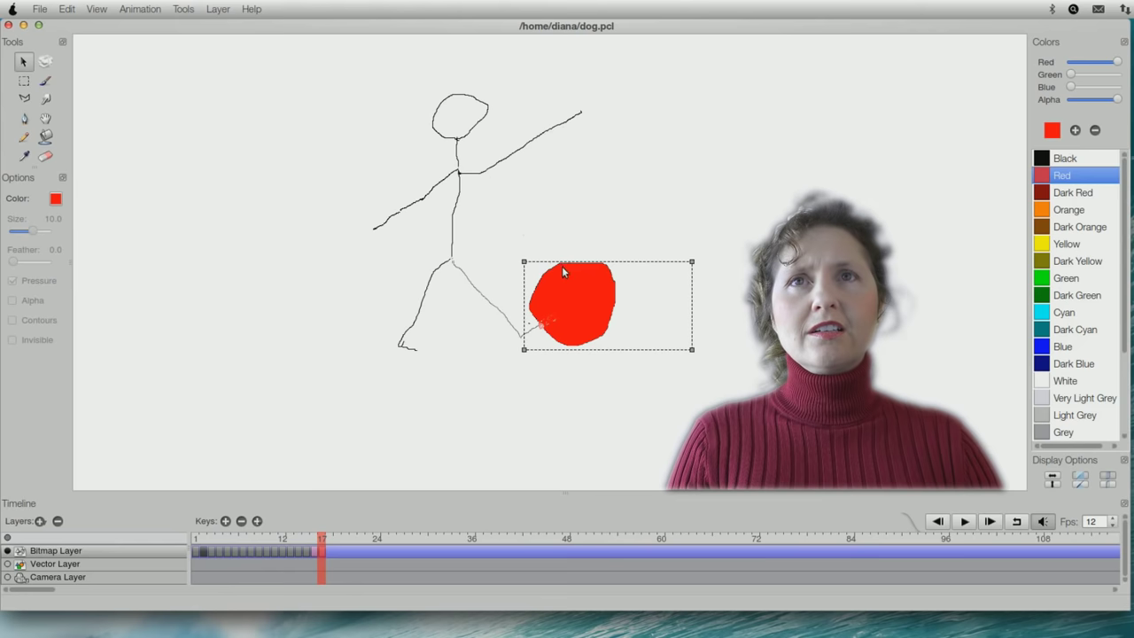
{"action": "left_click_drag", "start_coordinate": [566, 279], "coordinate": [551, 297]}
{"action": "left_click", "coordinate": [410, 295]}
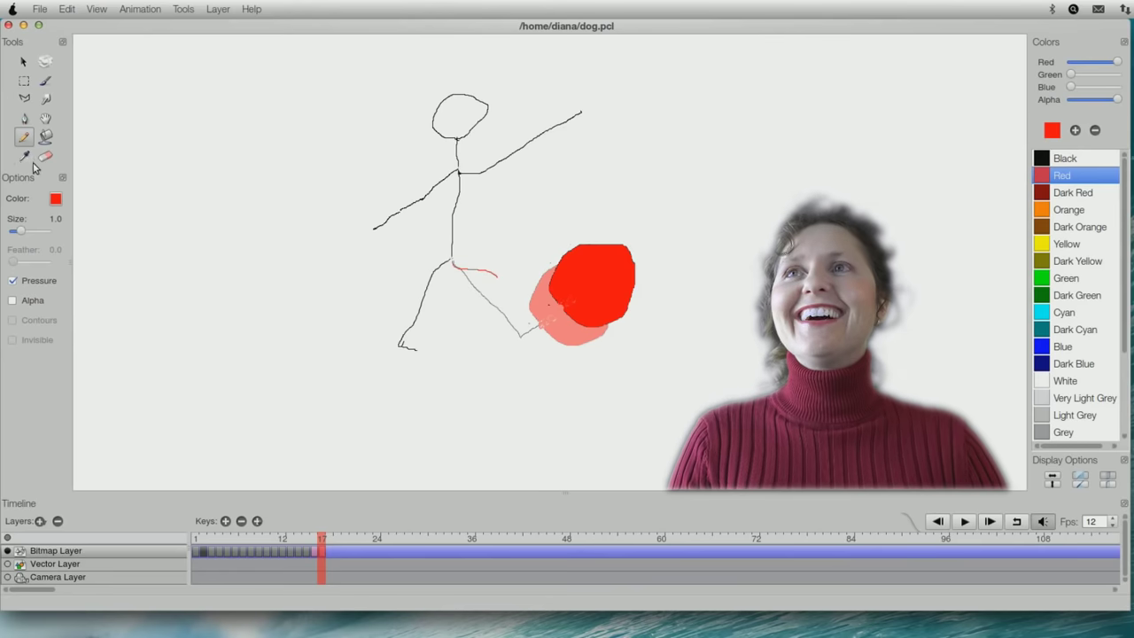
{"action": "left_click", "coordinate": [45, 156]}
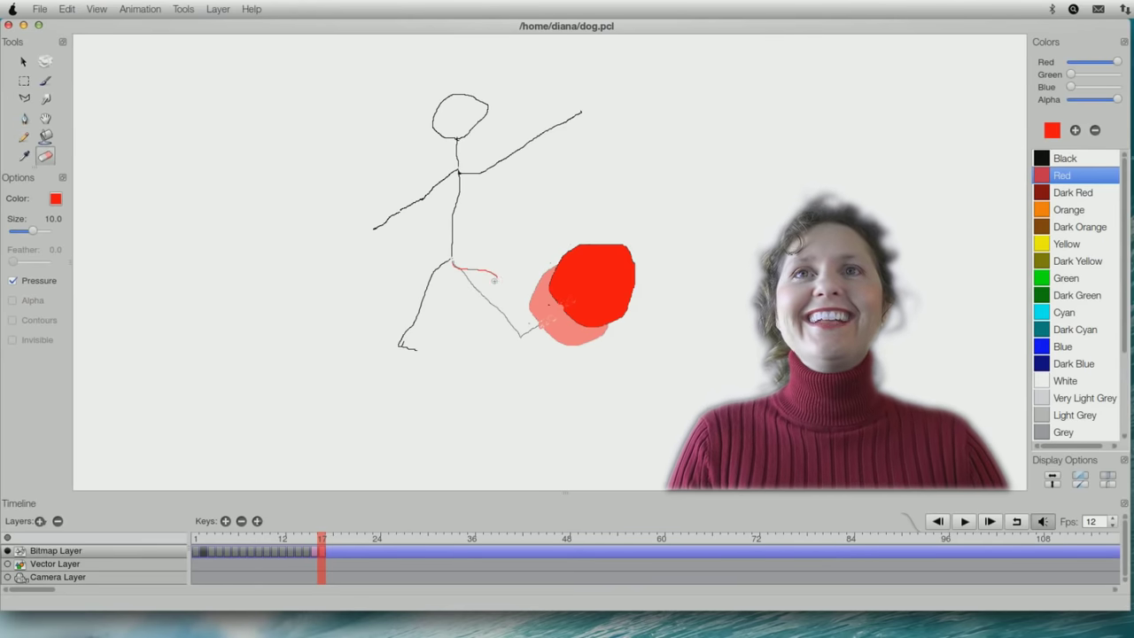
{"action": "left_click_drag", "start_coordinate": [495, 282], "coordinate": [453, 266]}
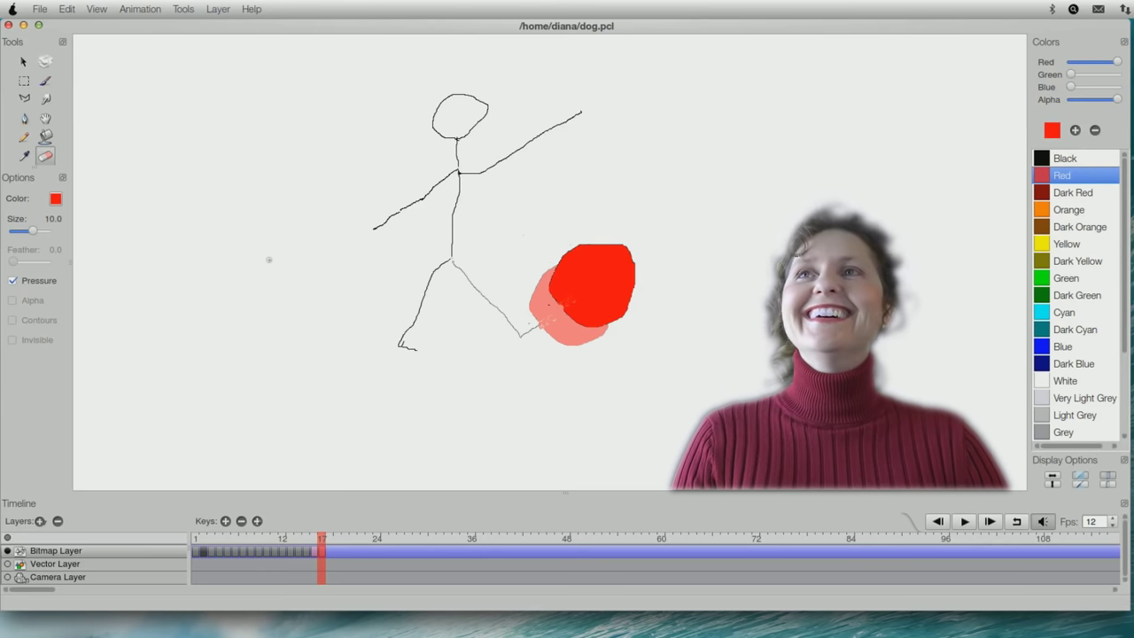
{"action": "left_click", "coordinate": [23, 137]}
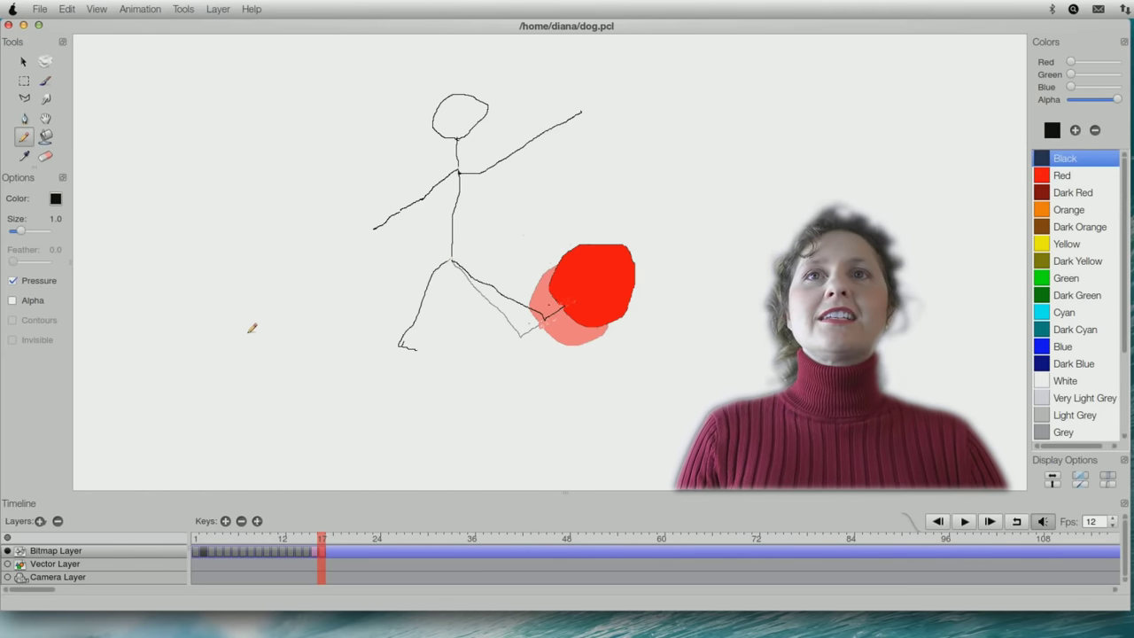
On frame 18, erase the red ball and paint a new one with a larger brush above it.
{"action": "key", "text": "Right"}
{"action": "key", "text": "q"}
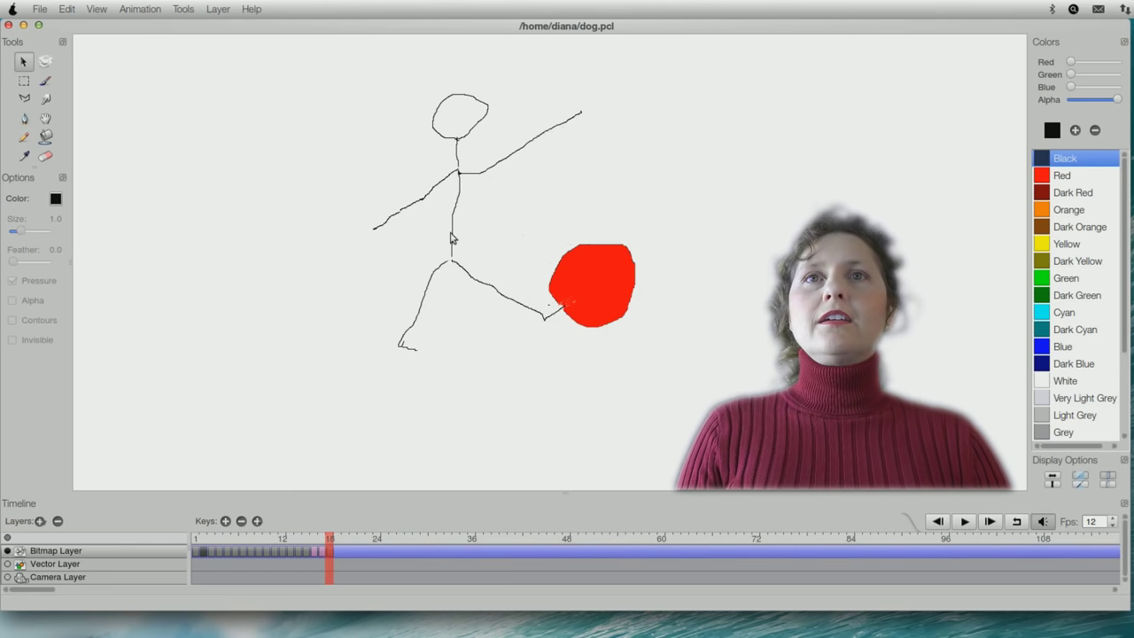
{"action": "key", "text": "e"}
{"action": "mouse_move", "coordinate": [631, 262]}
{"action": "left_mouse_down"}
{"action": "mouse_move", "coordinate": [592, 254]}
{"action": "mouse_move", "coordinate": [572, 275]}
{"action": "mouse_move", "coordinate": [611, 305]}
{"action": "left_mouse_up"}
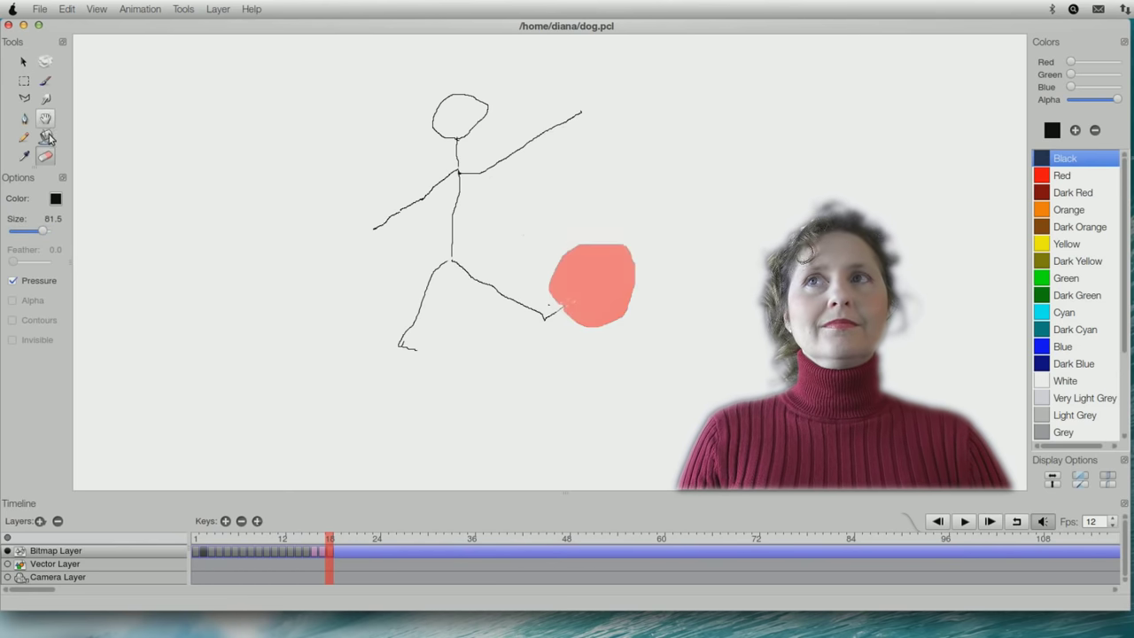
{"action": "left_click", "coordinate": [45, 79]}
{"action": "left_click_drag", "start_coordinate": [35, 230], "coordinate": [42, 232]}
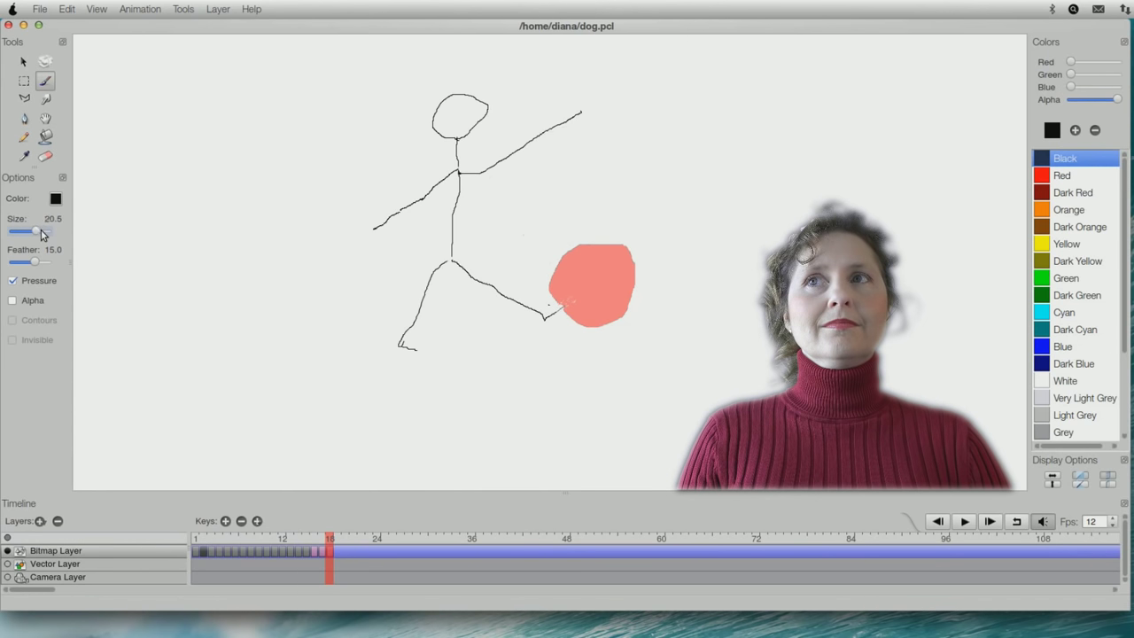
{"action": "left_click_drag", "start_coordinate": [603, 258], "coordinate": [611, 265]}
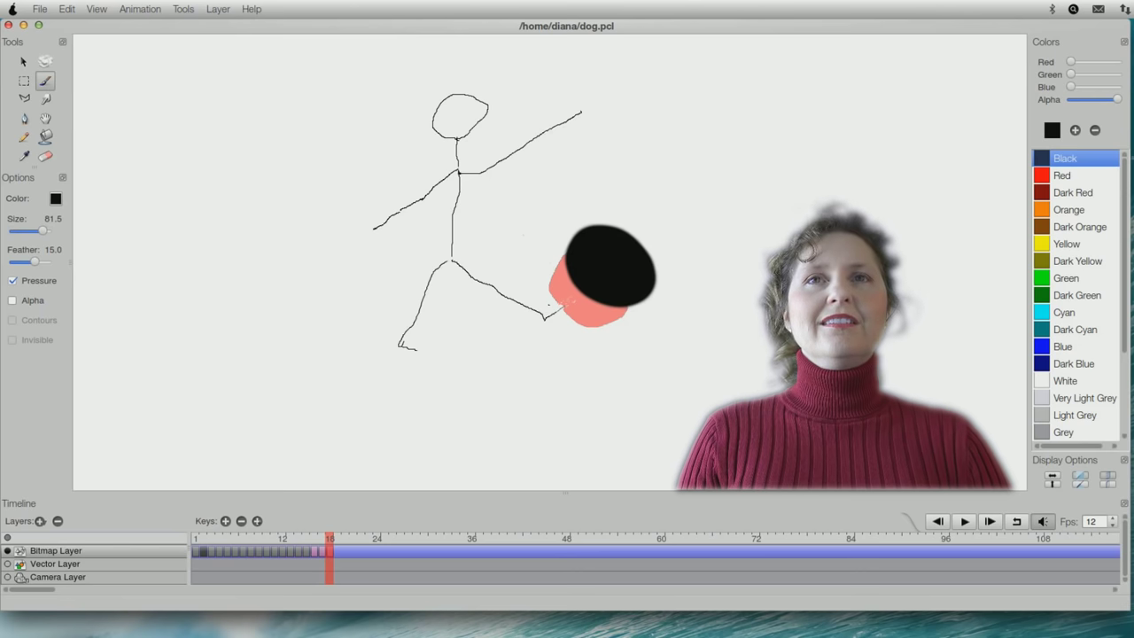
Step back a frame and paint a ball shape above the faded ball, switching colours red and black.
{"action": "key", "text": "Left"}
{"action": "key", "text": "e"}
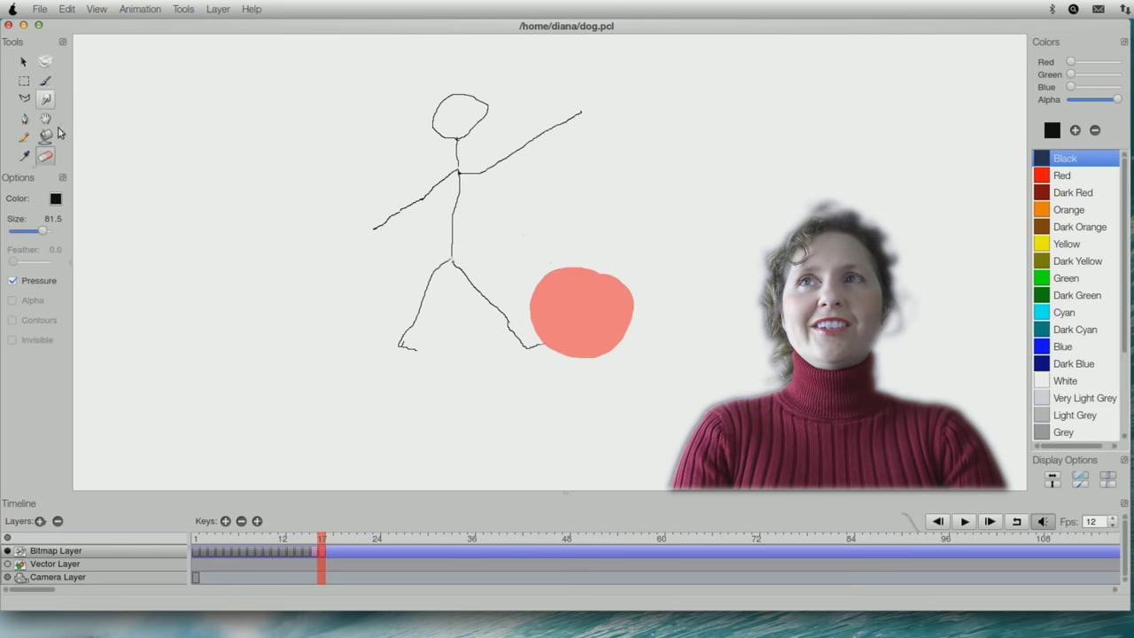
{"action": "key", "text": "b"}
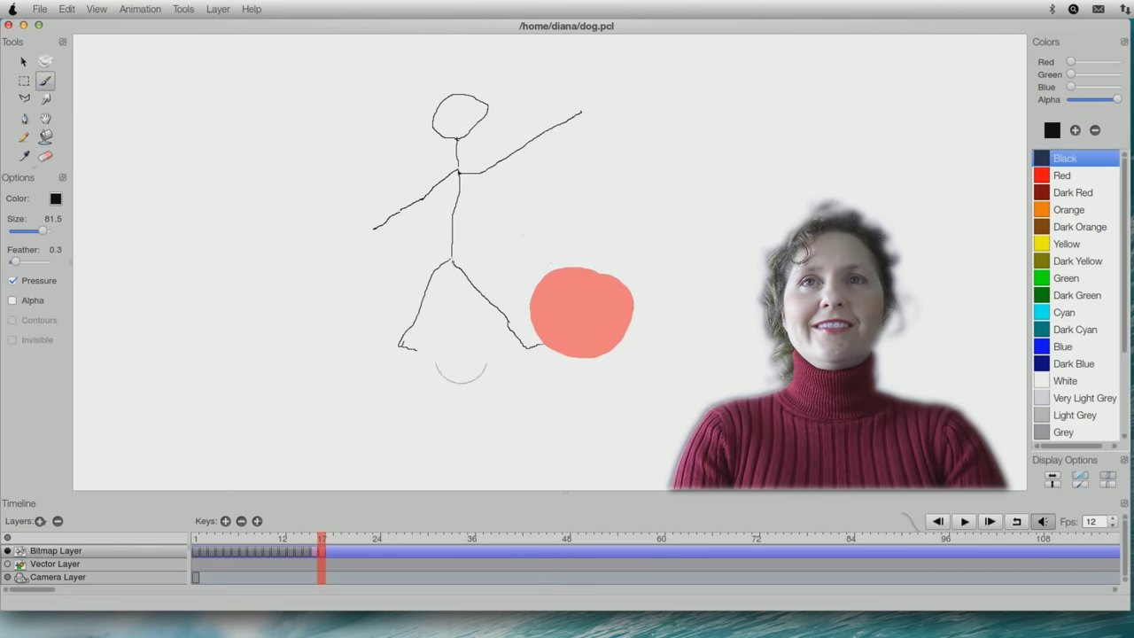
{"action": "mouse_move", "coordinate": [587, 278]}
{"action": "left_mouse_down"}
{"action": "mouse_move", "coordinate": [576, 283]}
{"action": "mouse_move", "coordinate": [585, 306]}
{"action": "mouse_move", "coordinate": [589, 288]}
{"action": "left_mouse_up"}
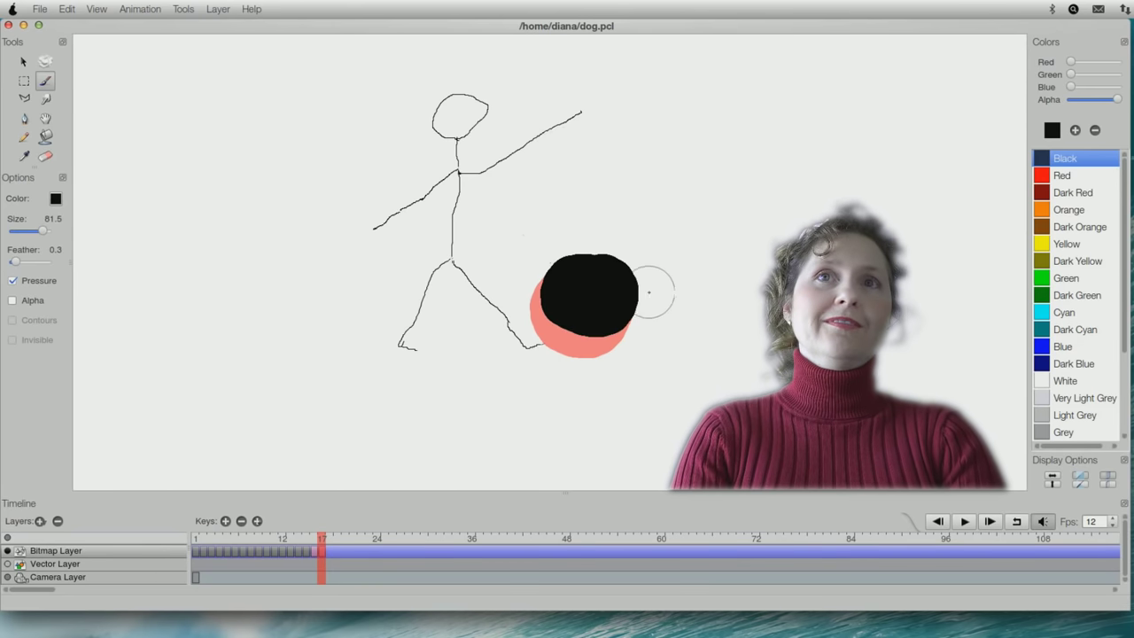
{"action": "left_click", "coordinate": [1059, 176]}
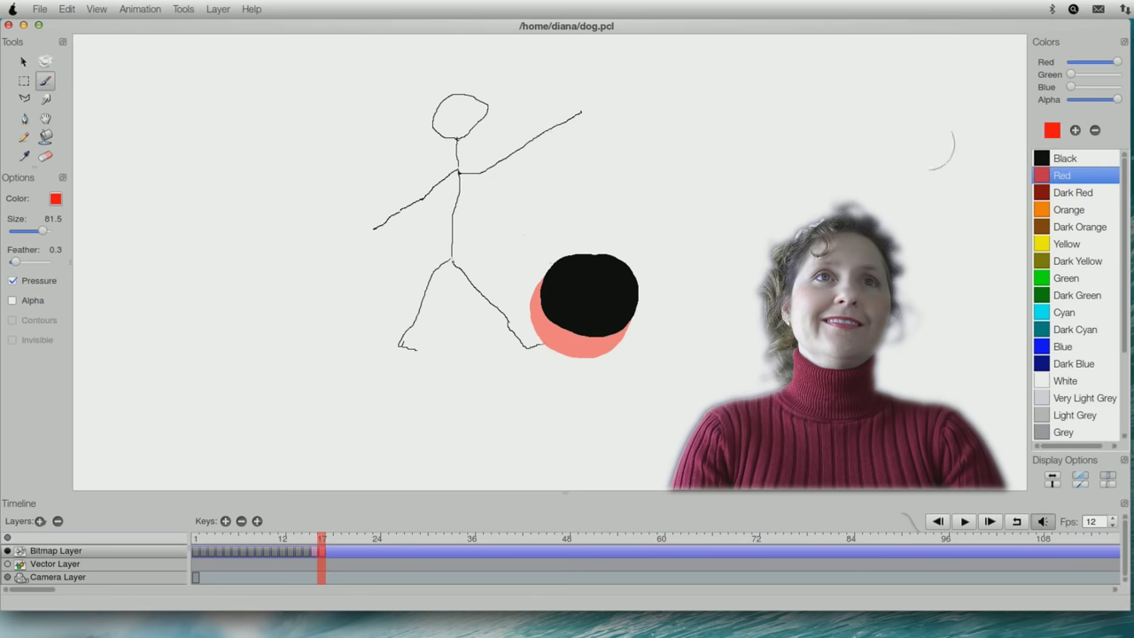
{"action": "left_click", "coordinate": [1065, 158]}
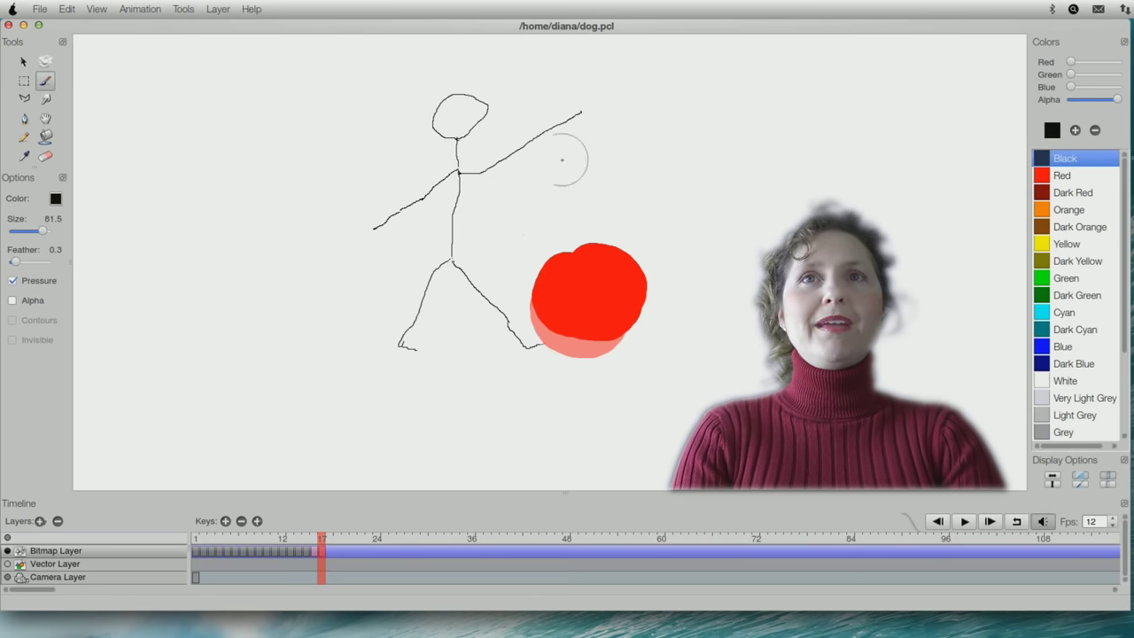
{"action": "left_click", "coordinate": [25, 138]}
{"action": "left_click", "coordinate": [140, 9]}
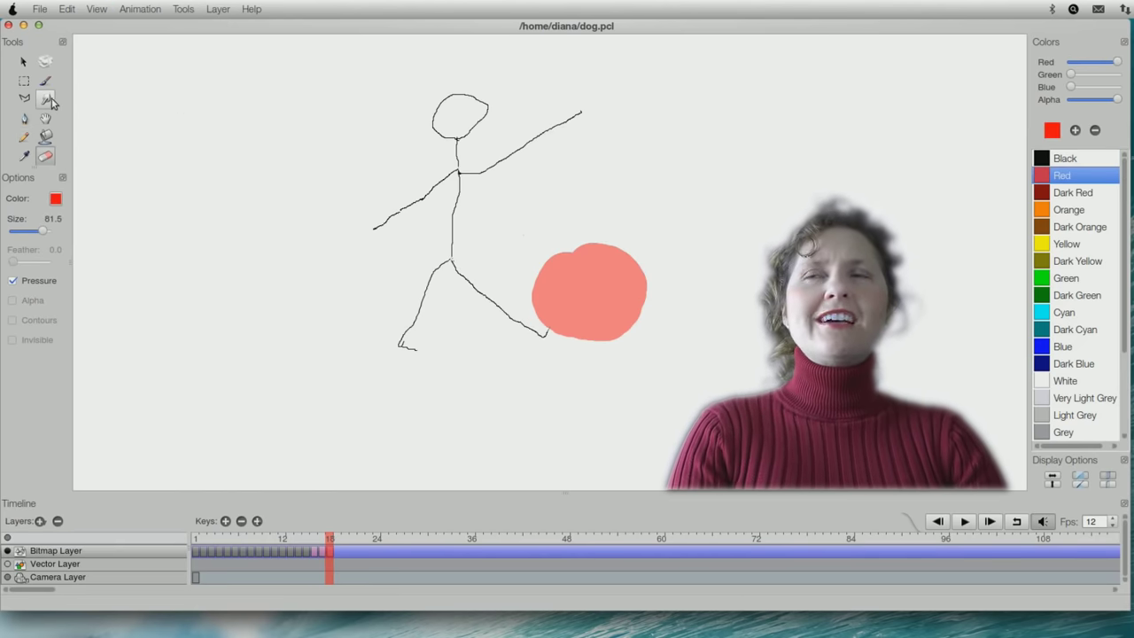
Paint the red ball higher up and right, erase the old lower leg, and set black pencil.
{"action": "left_click", "coordinate": [45, 79]}
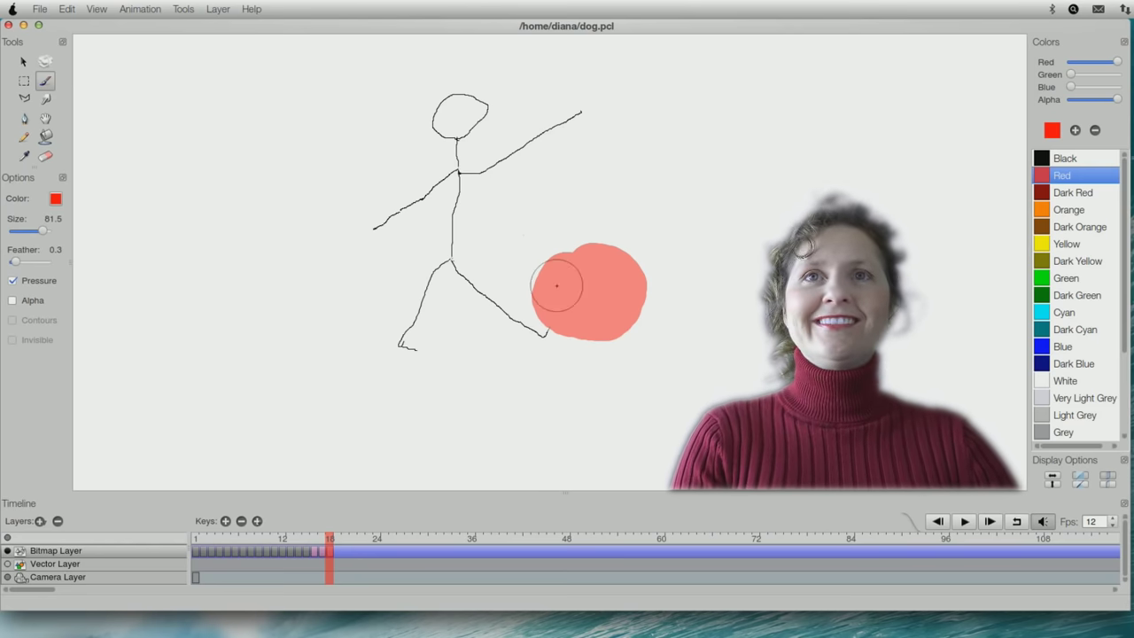
{"action": "left_click_drag", "start_coordinate": [575, 274], "coordinate": [574, 247]}
{"action": "key", "text": "e"}
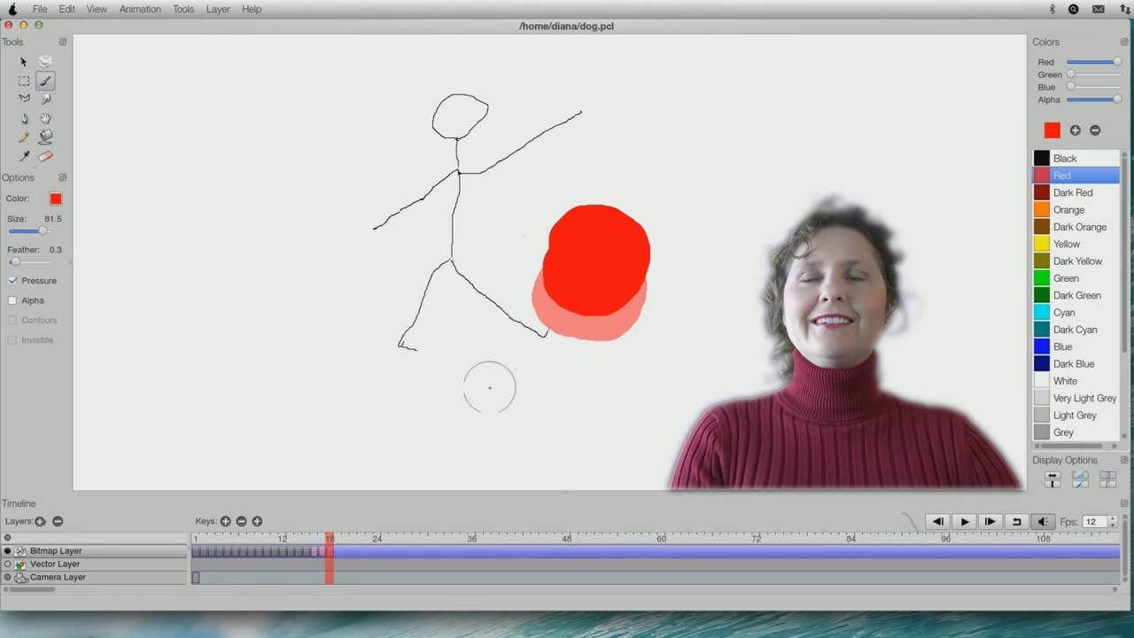
{"action": "left_click_drag", "start_coordinate": [545, 332], "coordinate": [481, 266]}
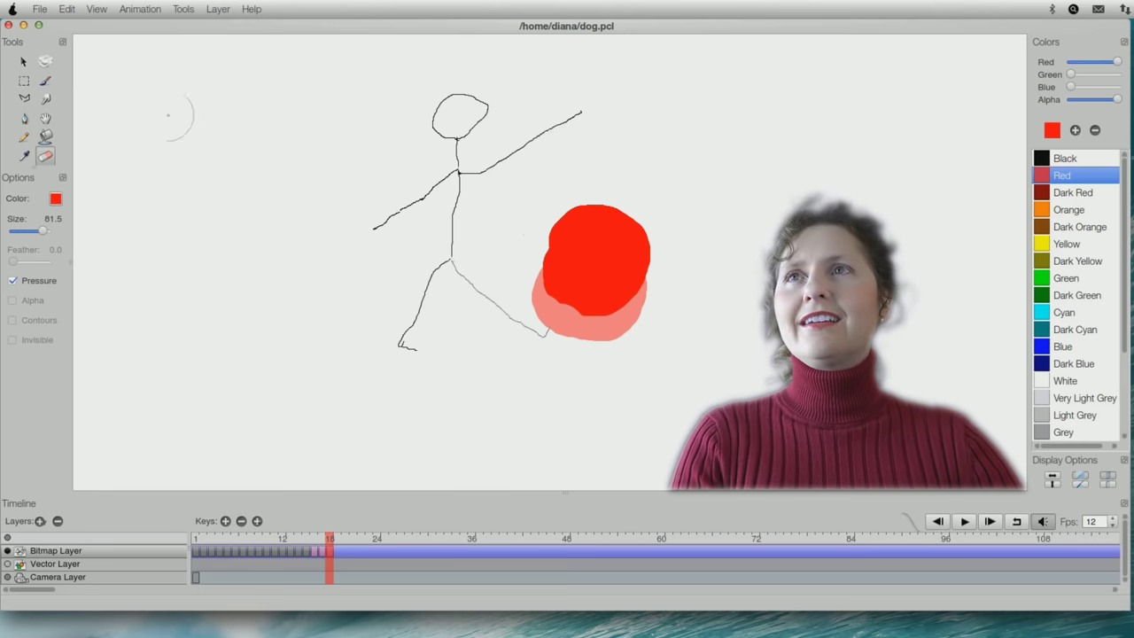
{"action": "key", "text": "p"}
{"action": "left_click", "coordinate": [1077, 159]}
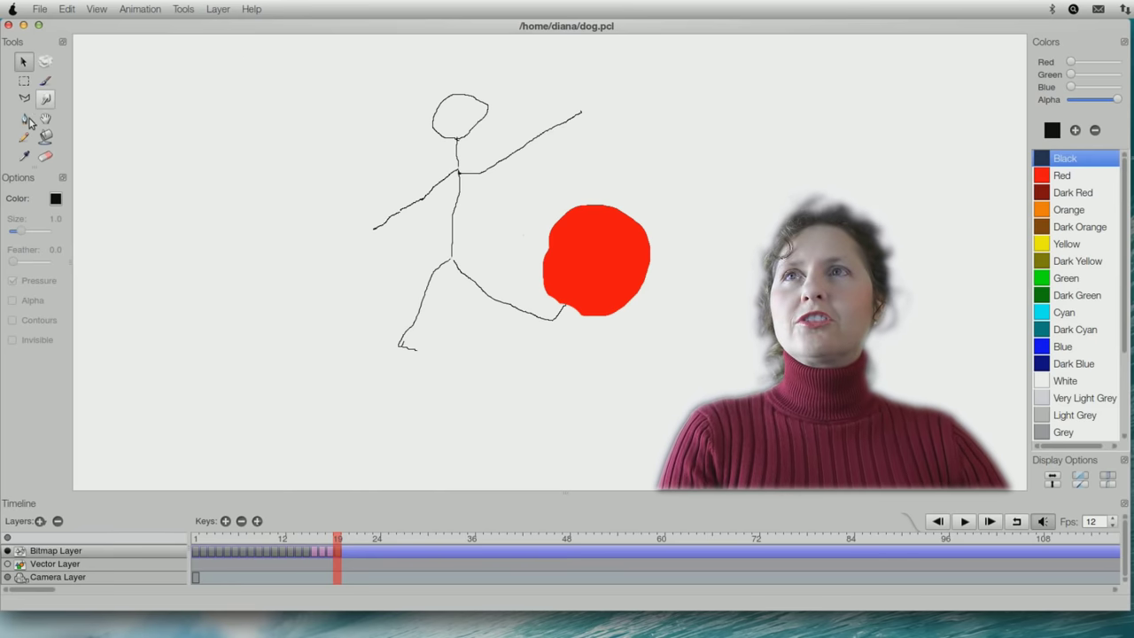
Erase the outstretched kicking leg and redraw it back down toward the ground.
{"action": "left_click", "coordinate": [44, 157]}
{"action": "left_click", "coordinate": [560, 335]}
{"action": "left_click_drag", "start_coordinate": [558, 331], "coordinate": [474, 271]}
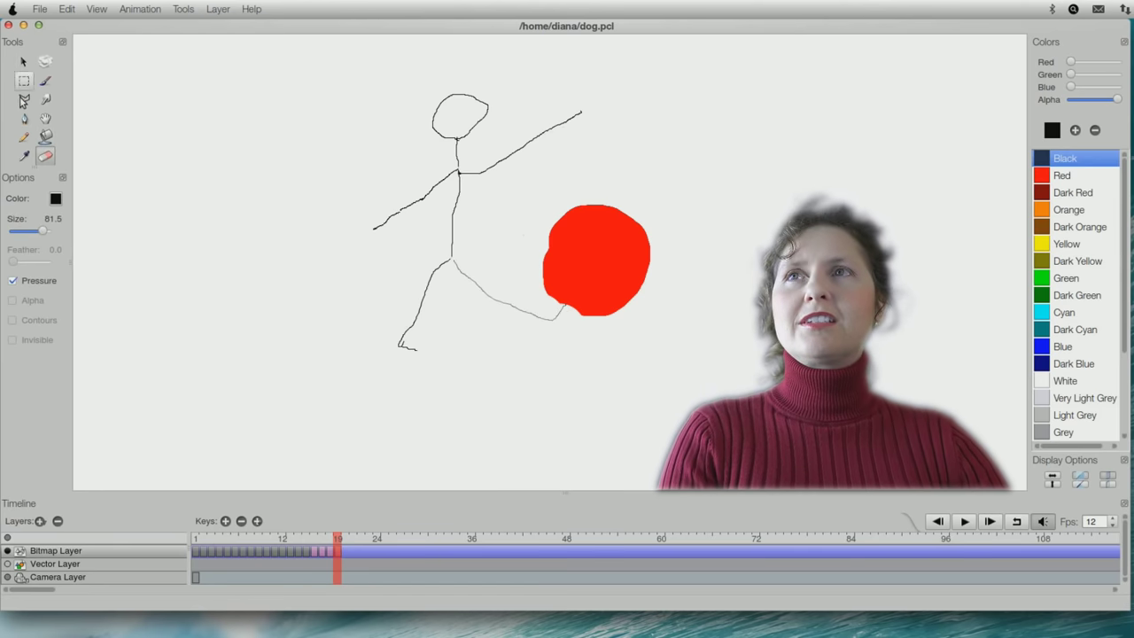
{"action": "left_click", "coordinate": [24, 138]}
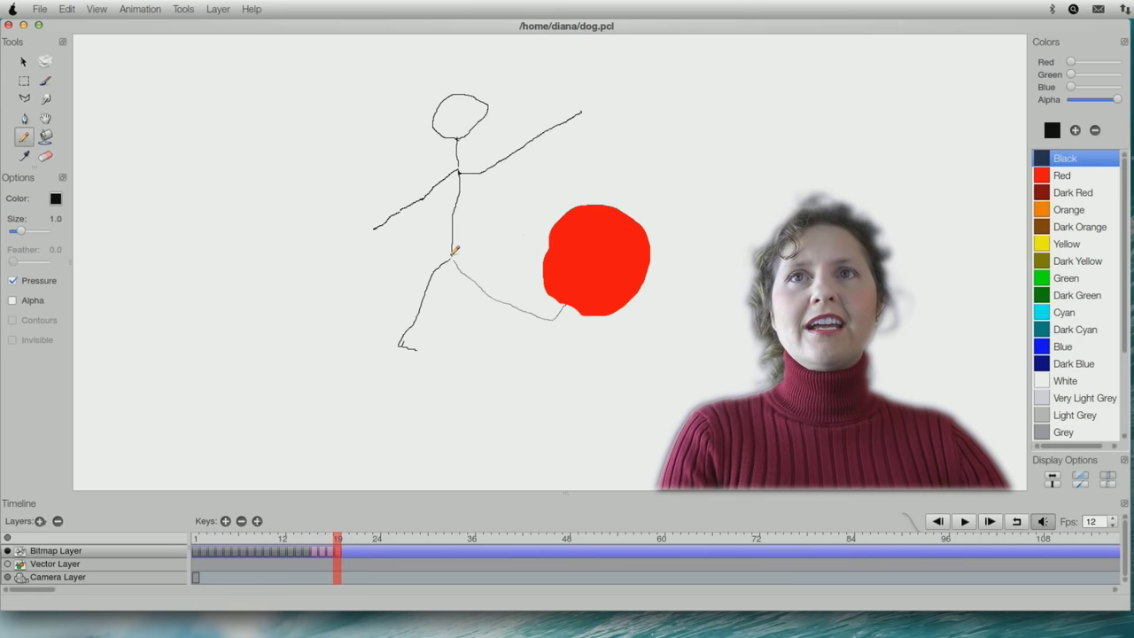
{"action": "left_click_drag", "start_coordinate": [482, 300], "coordinate": [495, 332]}
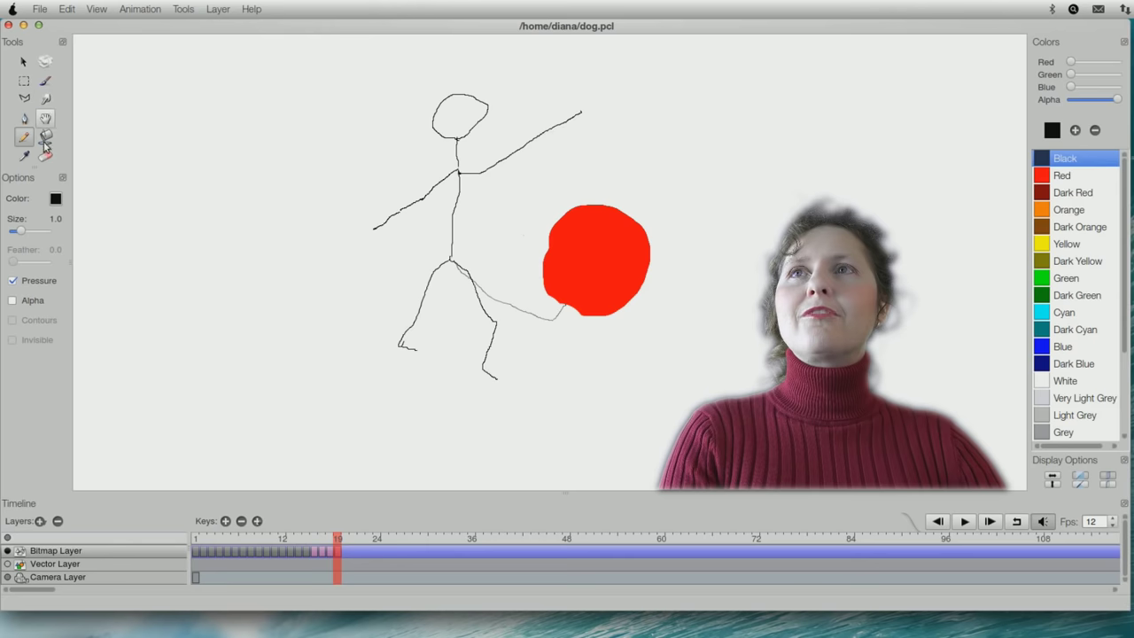
Erase the red ball and repaint it higher up and to the right, then go to frame 20.
{"action": "left_click", "coordinate": [45, 157]}
{"action": "mouse_move", "coordinate": [597, 197]}
{"action": "left_mouse_down"}
{"action": "mouse_move", "coordinate": [607, 214]}
{"action": "mouse_move", "coordinate": [558, 233]}
{"action": "mouse_move", "coordinate": [559, 276]}
{"action": "mouse_move", "coordinate": [595, 298]}
{"action": "mouse_move", "coordinate": [641, 246]}
{"action": "mouse_move", "coordinate": [600, 243]}
{"action": "mouse_move", "coordinate": [585, 210]}
{"action": "left_mouse_up"}
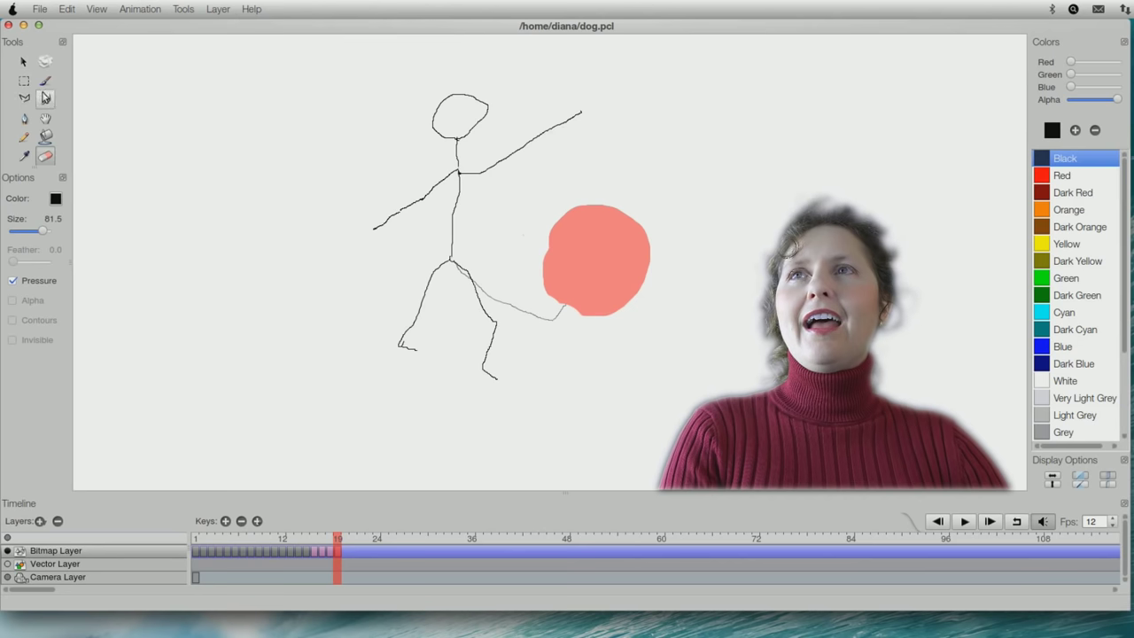
{"action": "left_click", "coordinate": [45, 80]}
{"action": "left_click_drag", "start_coordinate": [585, 252], "coordinate": [615, 202]}
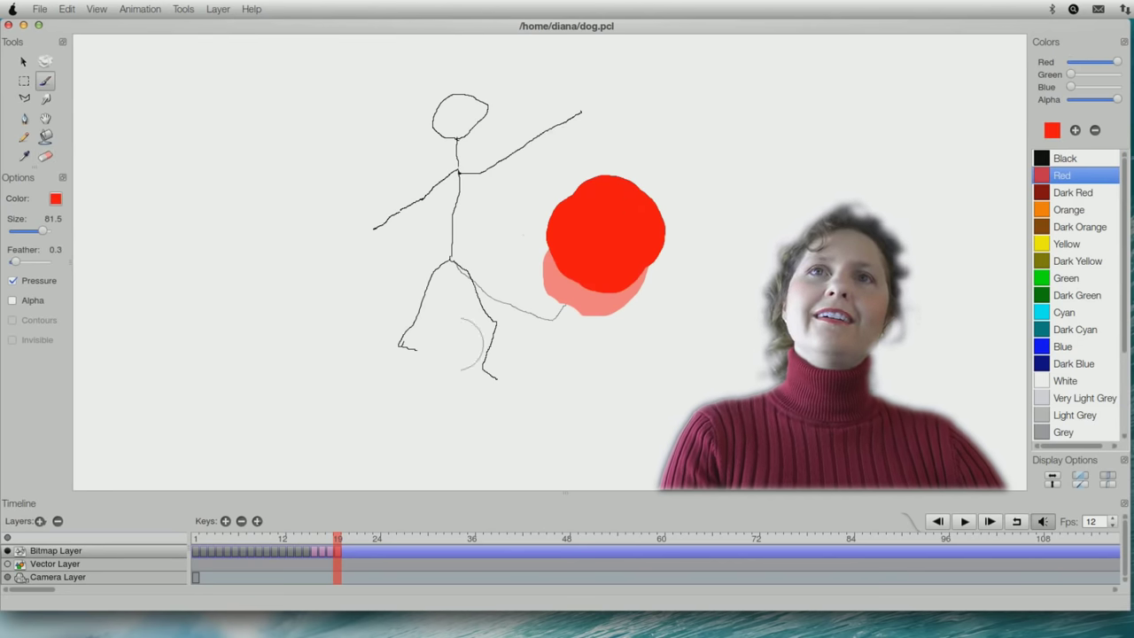
{"action": "key", "text": "q"}
{"action": "key", "text": "period"}
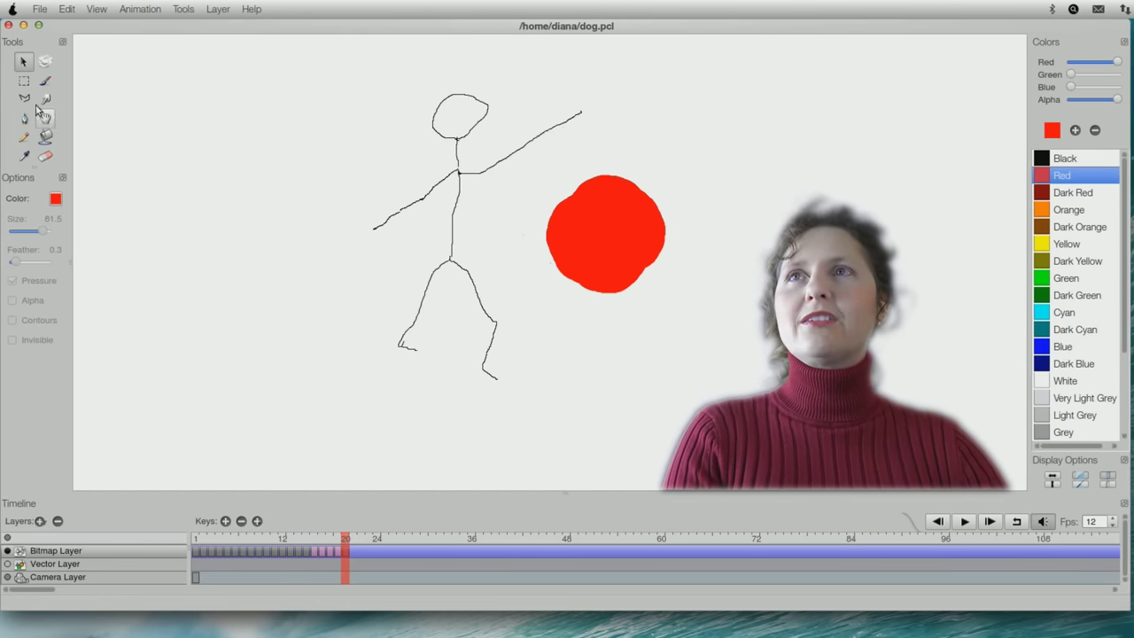
Repaint the red ball higher than before on frame 20.
{"action": "left_click", "coordinate": [44, 158]}
{"action": "mouse_move", "coordinate": [638, 270]}
{"action": "left_mouse_down"}
{"action": "mouse_move", "coordinate": [645, 238]}
{"action": "mouse_move", "coordinate": [573, 212]}
{"action": "mouse_move", "coordinate": [606, 290]}
{"action": "left_mouse_up"}
{"action": "key", "text": "ctrl+z"}
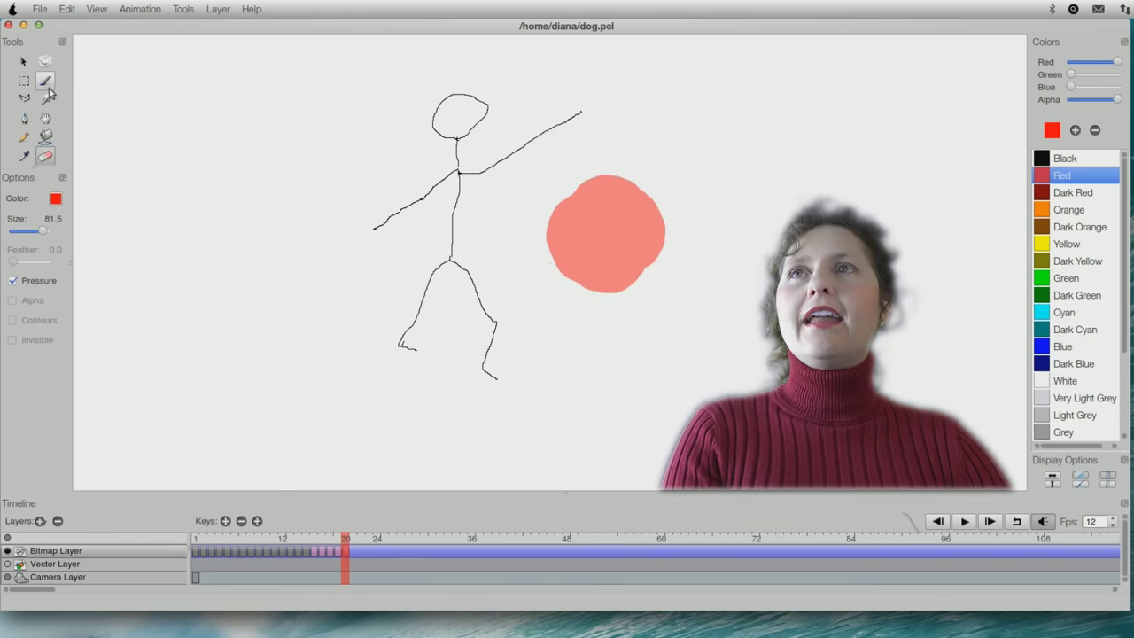
{"action": "left_click", "coordinate": [45, 80]}
{"action": "left_click_drag", "start_coordinate": [594, 226], "coordinate": [656, 174]}
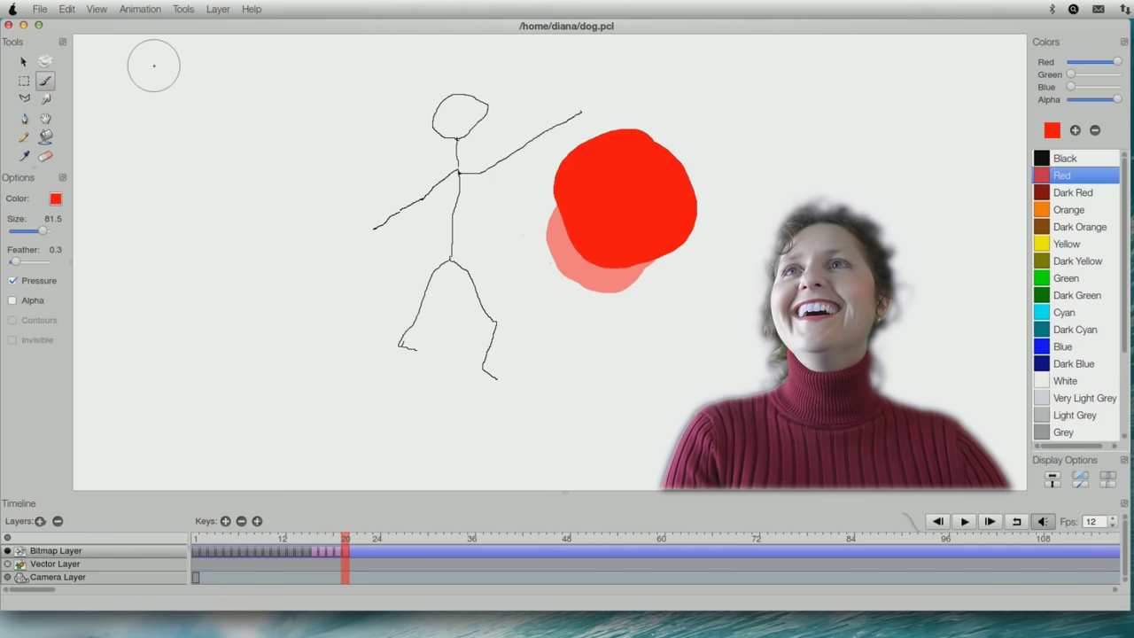
Duplicate the frame twice to create frames 21 and 22, then advance to frame 23.
{"action": "left_click", "coordinate": [146, 11]}
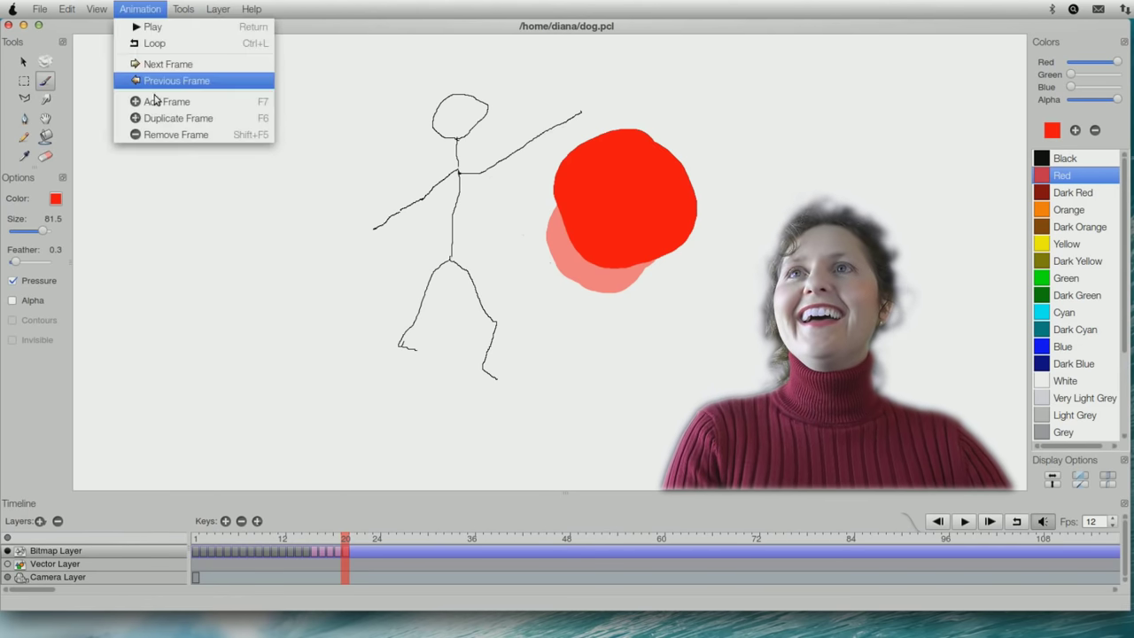
{"action": "left_click", "coordinate": [164, 118]}
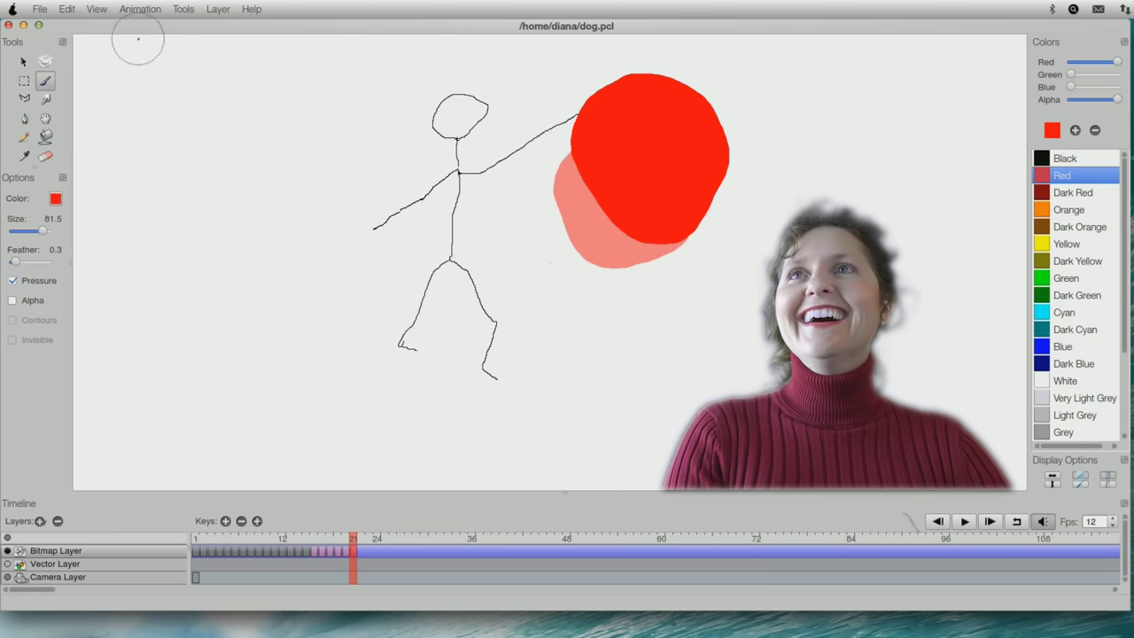
{"action": "left_click", "coordinate": [138, 11]}
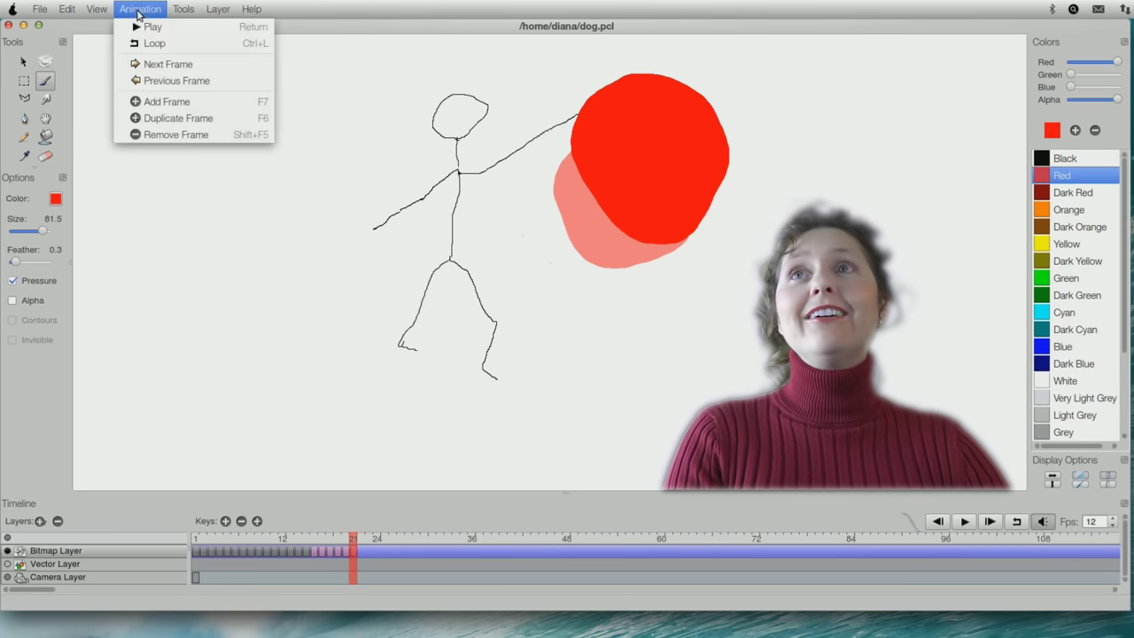
{"action": "left_click", "coordinate": [165, 121]}
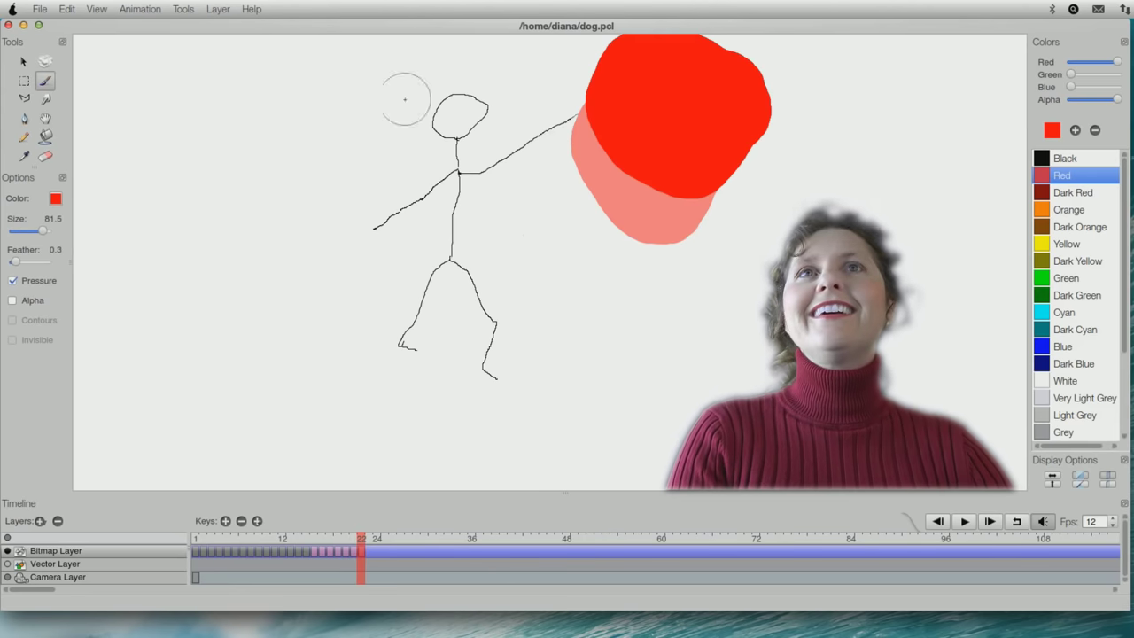
{"action": "key", "text": "period"}
{"action": "key", "text": "v"}
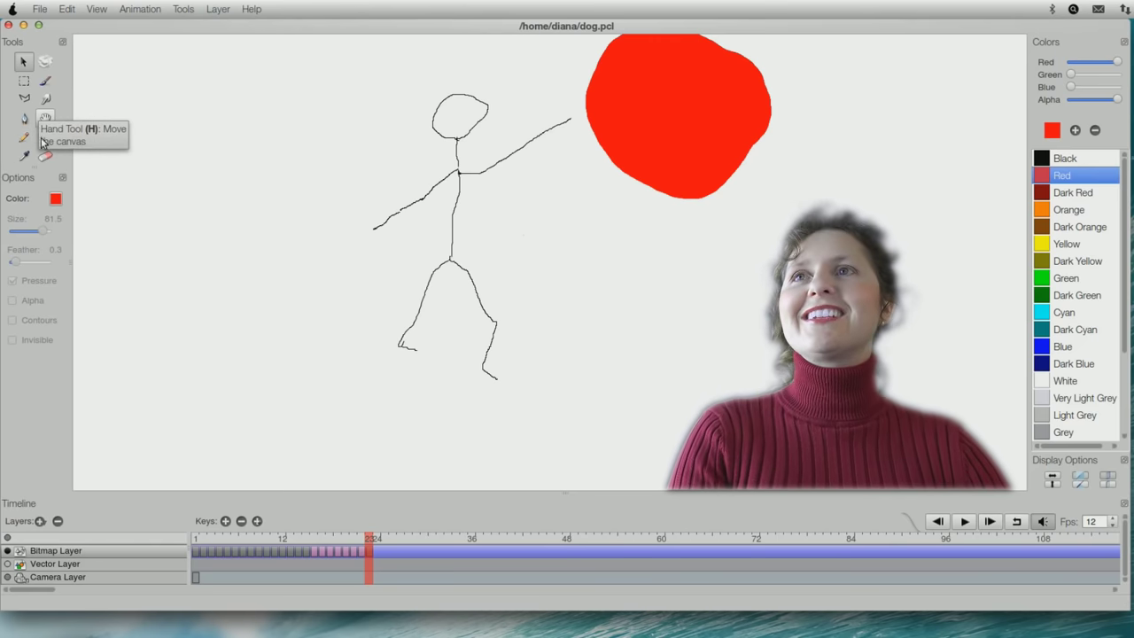
On frame 23, erase the ball and paint a wide red band along the top edge.
{"action": "left_click", "coordinate": [45, 157]}
{"action": "mouse_move", "coordinate": [668, 138]}
{"action": "left_mouse_down"}
{"action": "mouse_move", "coordinate": [666, 253]}
{"action": "mouse_move", "coordinate": [656, 119]}
{"action": "mouse_move", "coordinate": [608, 122]}
{"action": "mouse_move", "coordinate": [602, 97]}
{"action": "mouse_move", "coordinate": [721, 58]}
{"action": "mouse_move", "coordinate": [594, 26]}
{"action": "mouse_move", "coordinate": [632, 284]}
{"action": "mouse_move", "coordinate": [680, 160]}
{"action": "mouse_move", "coordinate": [160, 22]}
{"action": "left_mouse_up"}
{"action": "left_click", "coordinate": [45, 137]}
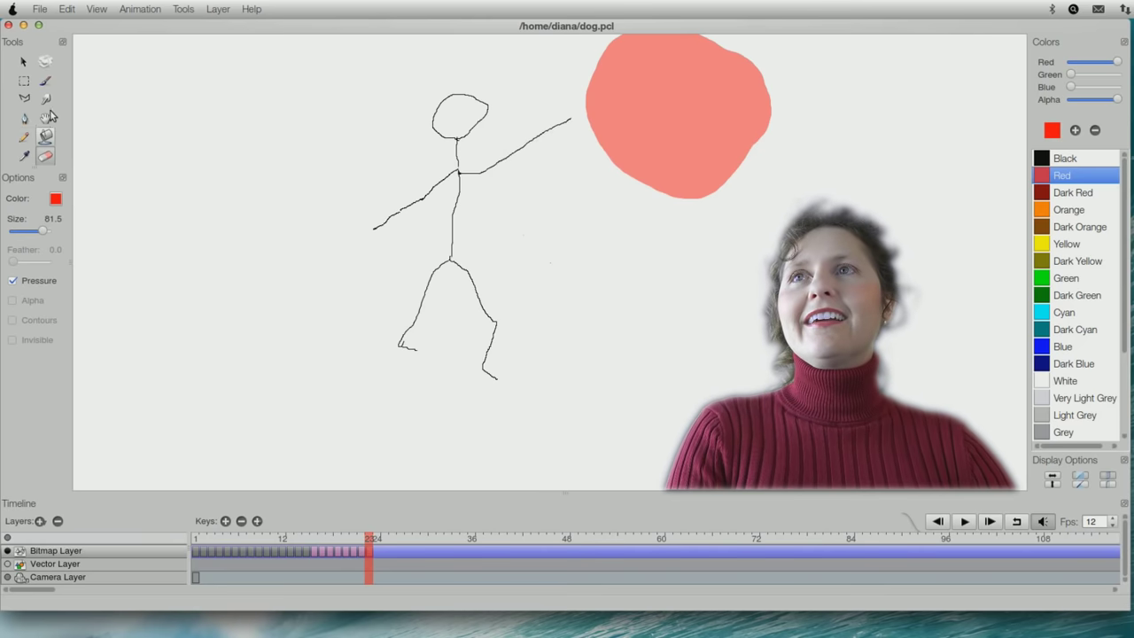
{"action": "left_click", "coordinate": [49, 84]}
{"action": "left_click_drag", "start_coordinate": [606, 60], "coordinate": [857, 85]}
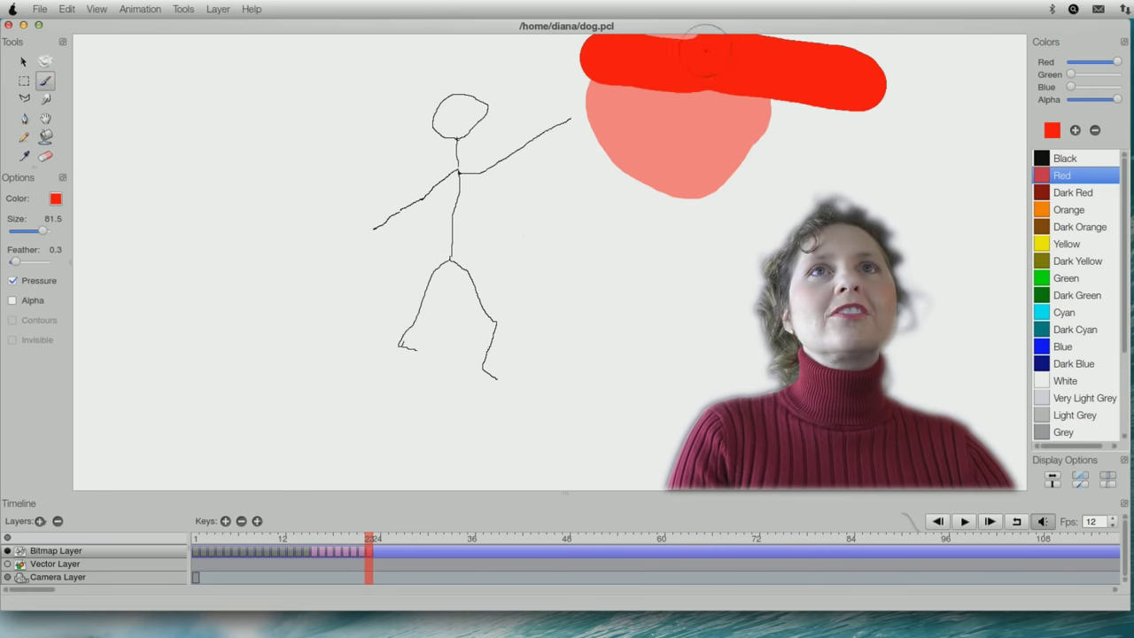
{"action": "left_click_drag", "start_coordinate": [784, 55], "coordinate": [868, 50]}
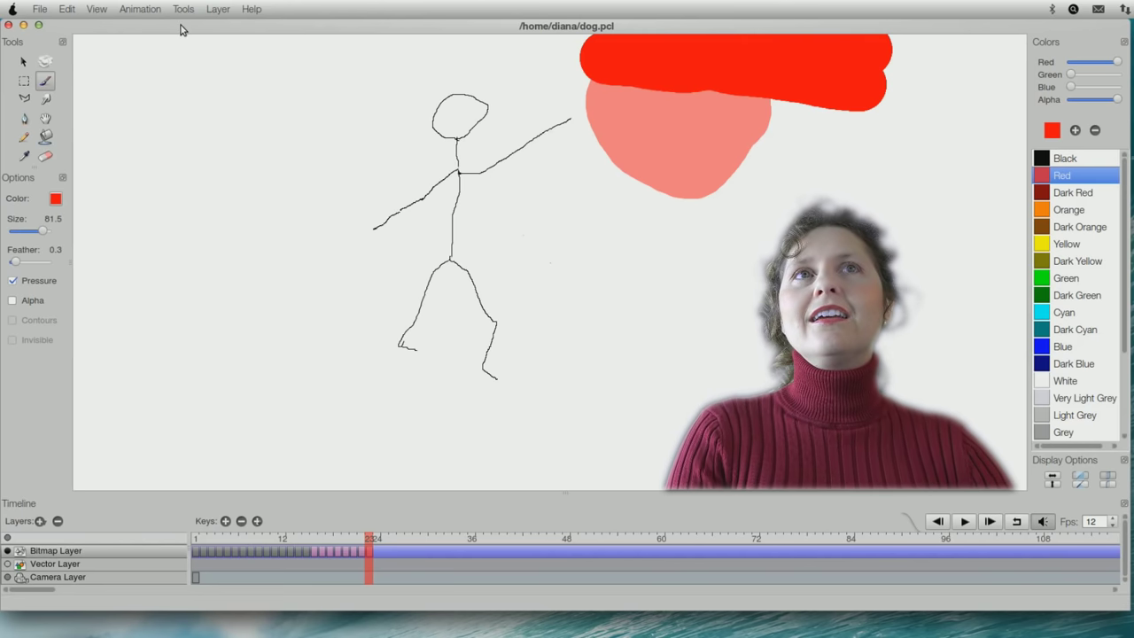
Duplicate as frame 24 and repaint the red band flatter against the top edge.
{"action": "left_click", "coordinate": [137, 10]}
{"action": "left_click", "coordinate": [142, 115]}
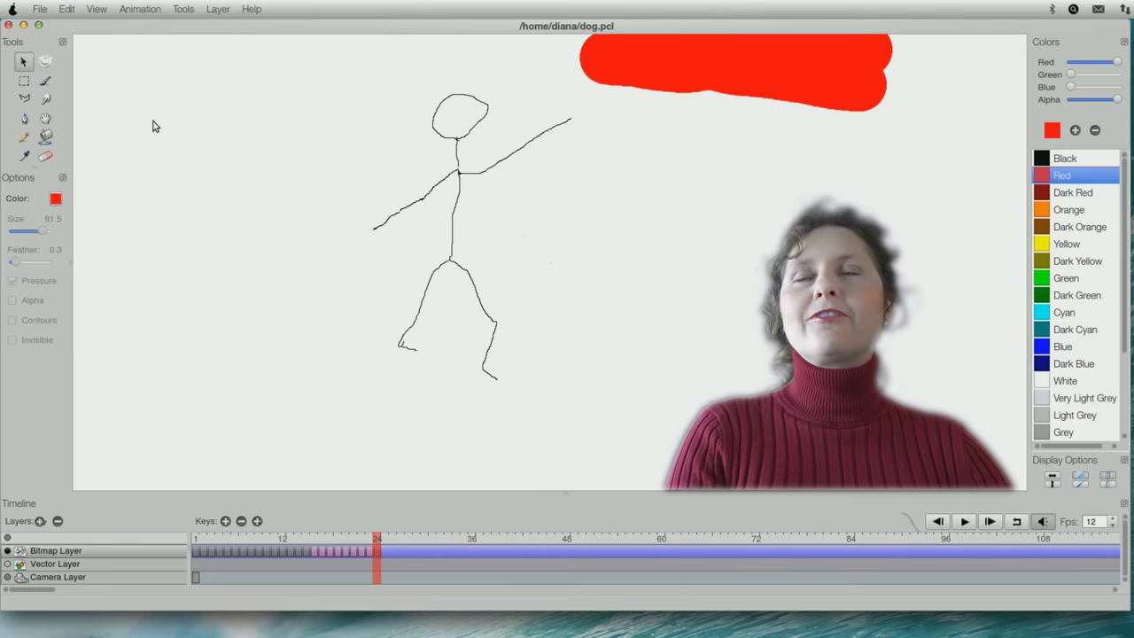
{"action": "left_click", "coordinate": [45, 157]}
{"action": "mouse_move", "coordinate": [931, 101]}
{"action": "left_mouse_down"}
{"action": "mouse_move", "coordinate": [733, 93]}
{"action": "mouse_move", "coordinate": [845, 143]}
{"action": "mouse_move", "coordinate": [576, 64]}
{"action": "mouse_move", "coordinate": [866, 77]}
{"action": "mouse_move", "coordinate": [850, 48]}
{"action": "left_mouse_up"}
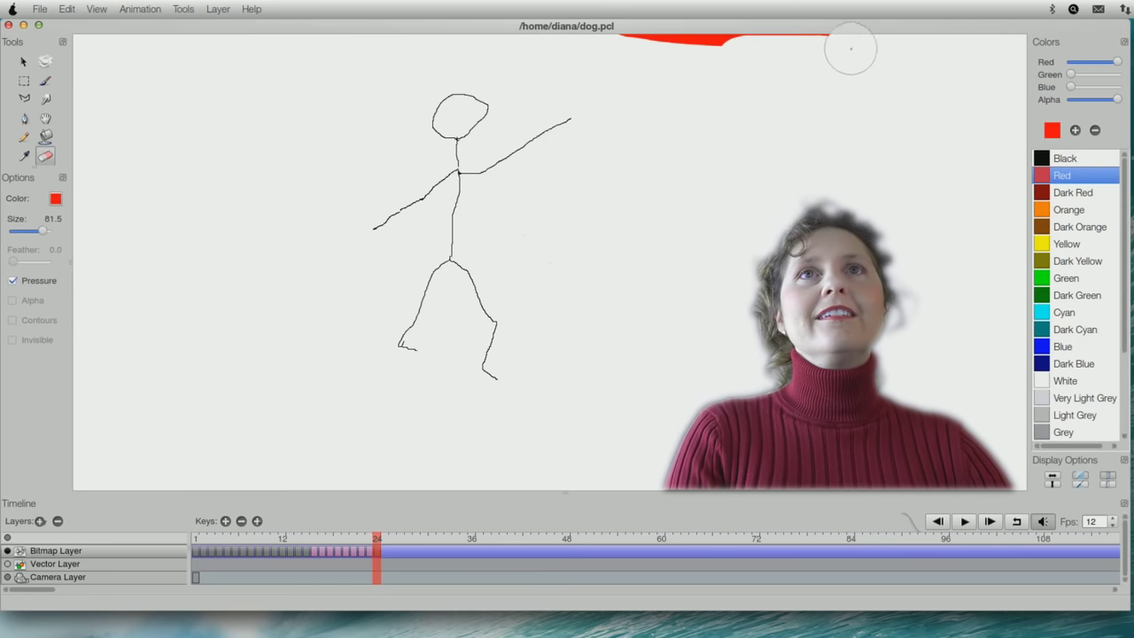
{"action": "key", "text": "ctrl+z"}
{"action": "key", "text": "b"}
{"action": "mouse_move", "coordinate": [594, 51]}
{"action": "left_mouse_down"}
{"action": "mouse_move", "coordinate": [713, 38]}
{"action": "mouse_move", "coordinate": [944, 49]}
{"action": "left_mouse_up"}
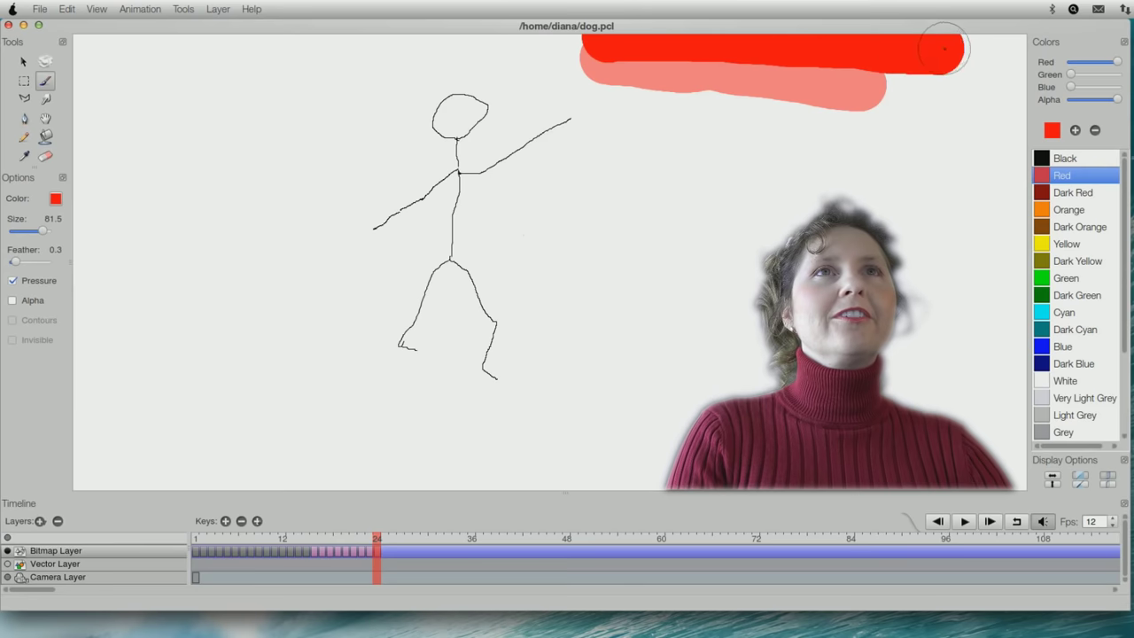
On frame 25, brush a thin red strip along the canvas top edge.
{"action": "key", "text": "Right"}
{"action": "key", "text": "e"}
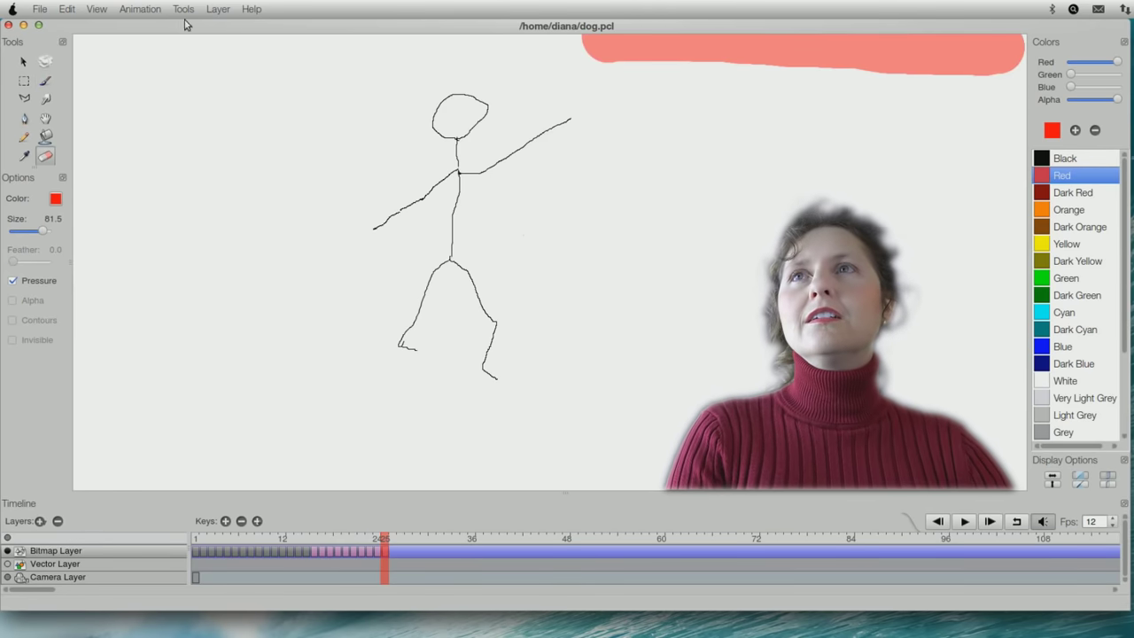
{"action": "left_click", "coordinate": [46, 79]}
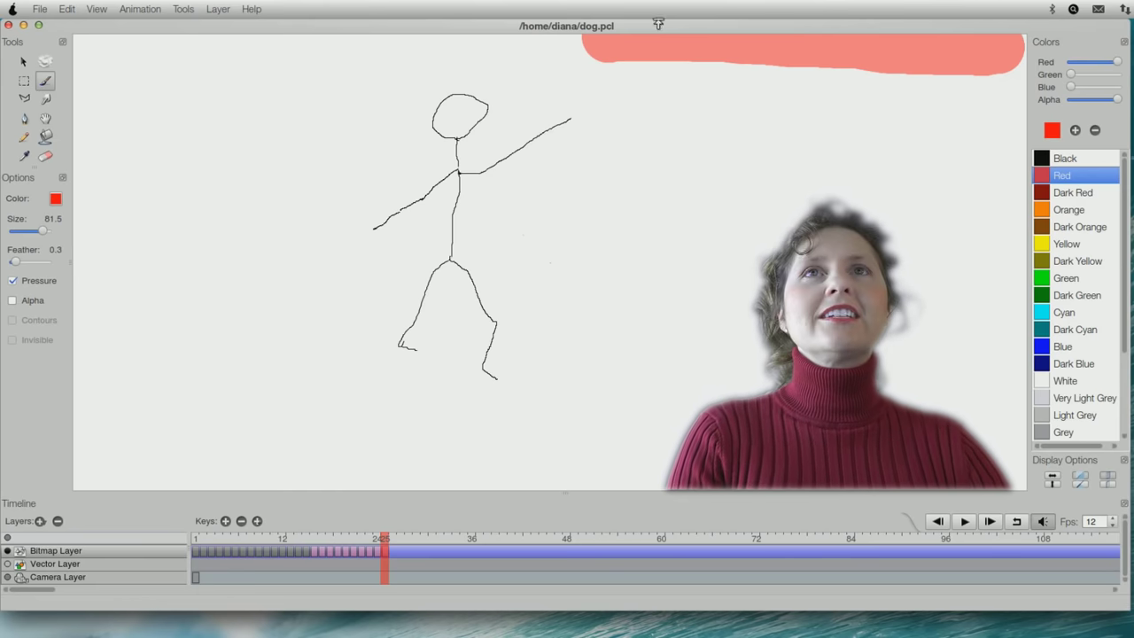
{"action": "left_click_drag", "start_coordinate": [700, 36], "coordinate": [946, 39]}
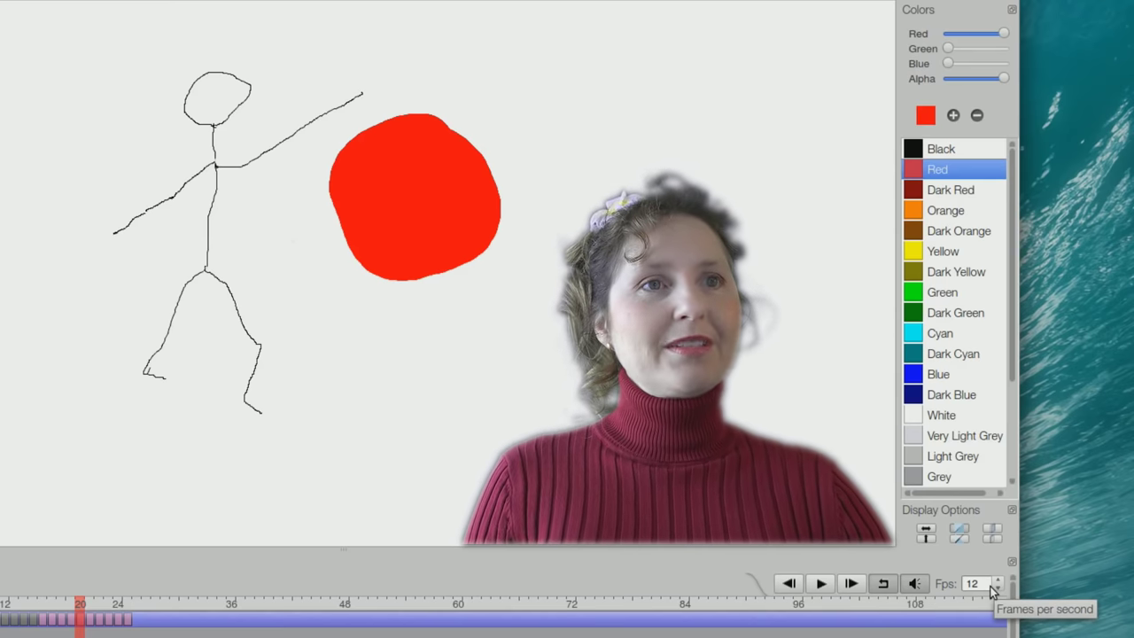
Set playback speed to 9 fps and play the kick animation on loop.
{"action": "left_click", "coordinate": [998, 581]}
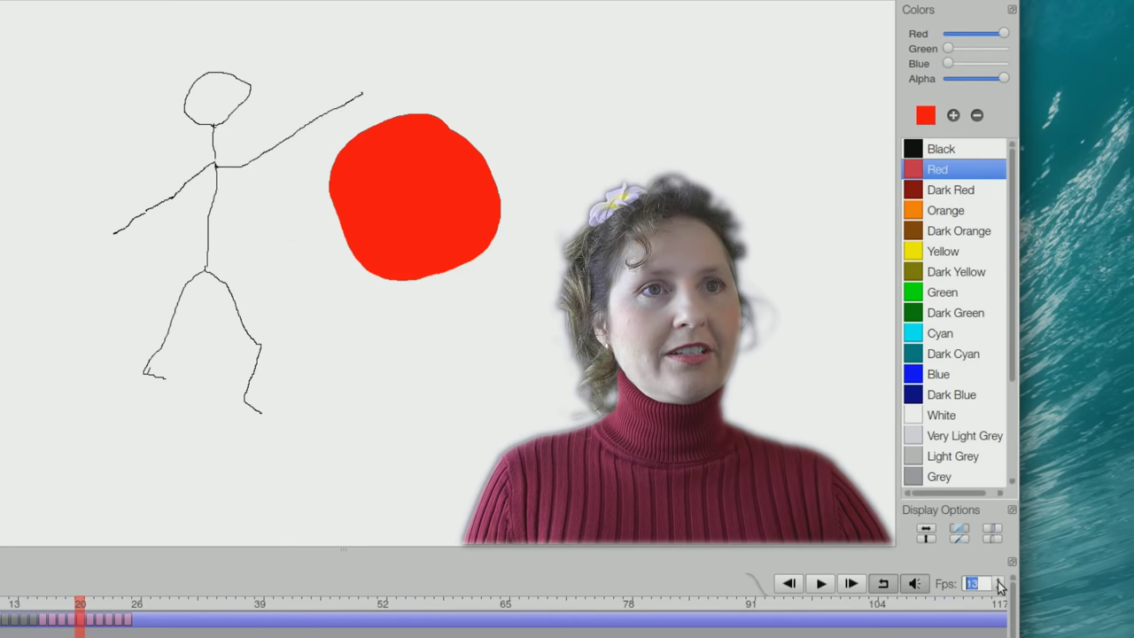
{"action": "left_click", "coordinate": [998, 588]}
{"action": "left_click", "coordinate": [998, 588]}
{"action": "left_click", "coordinate": [998, 588]}
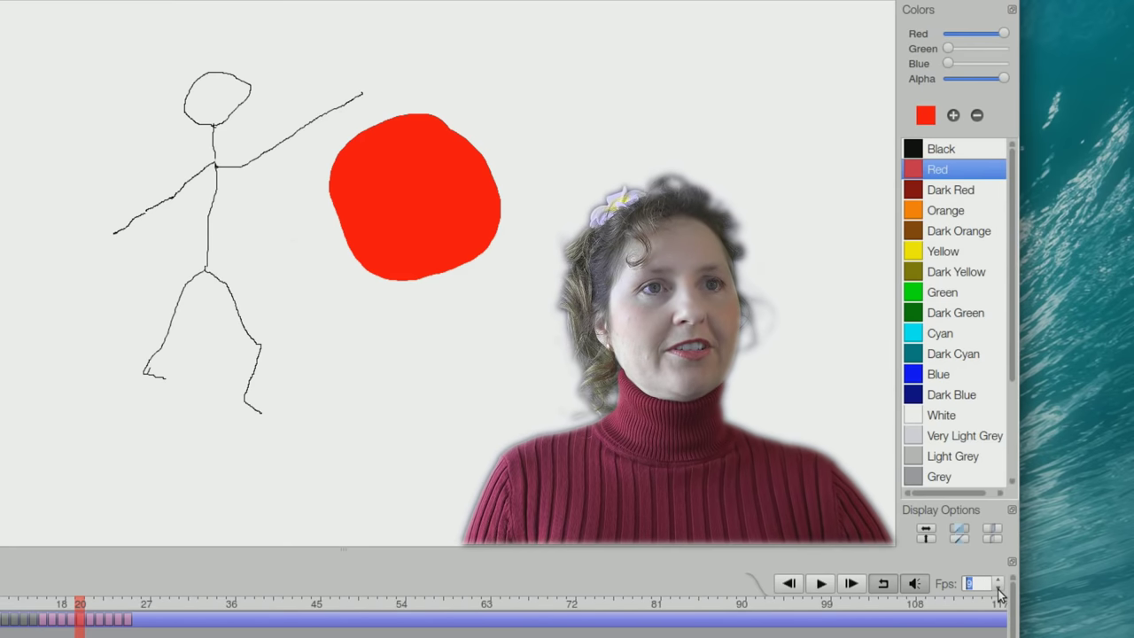
{"action": "left_click", "coordinate": [998, 589]}
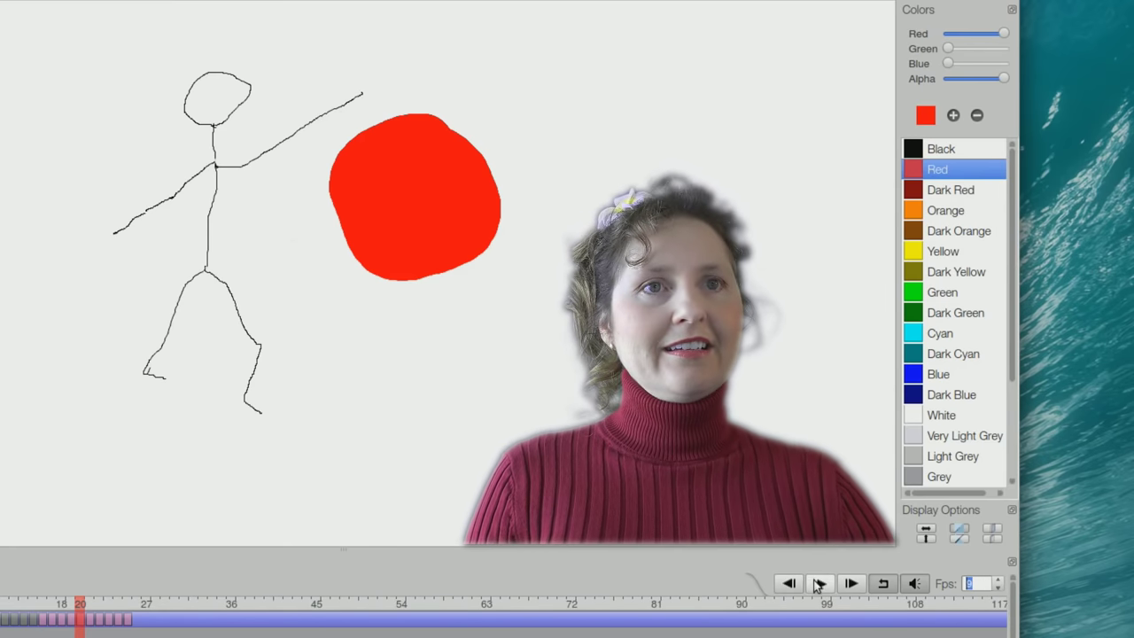
{"action": "left_click", "coordinate": [816, 584]}
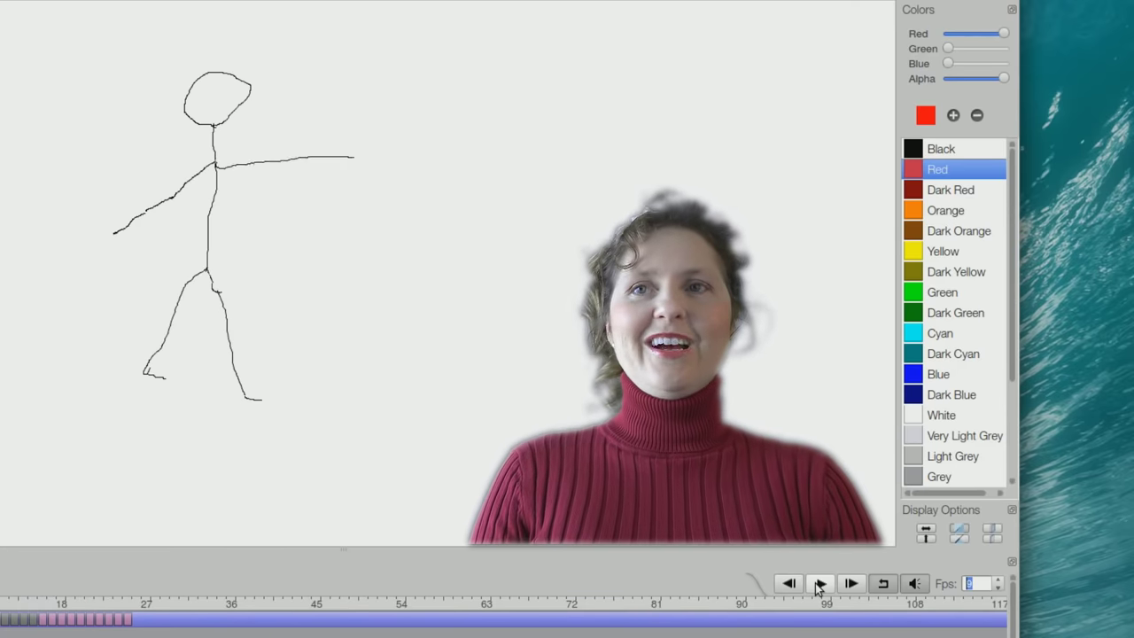
Raise the looping playback speed step by step up to 31 fps.
{"action": "left_click", "coordinate": [999, 580]}
{"action": "left_click", "coordinate": [998, 580]}
{"action": "left_click", "coordinate": [998, 579]}
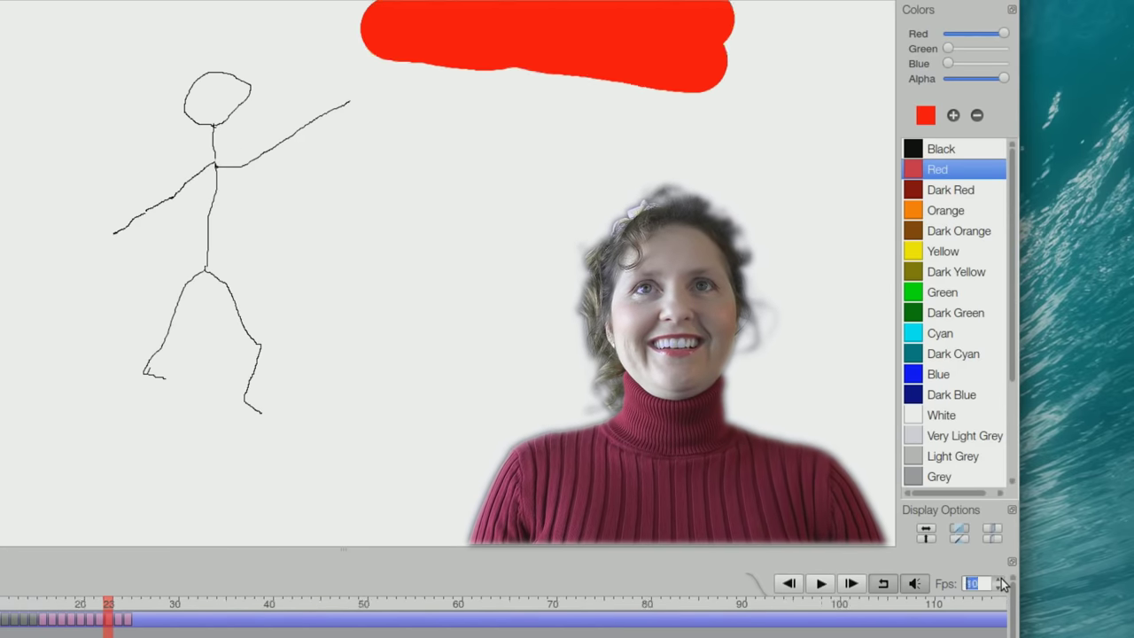
{"action": "left_click", "coordinate": [999, 579]}
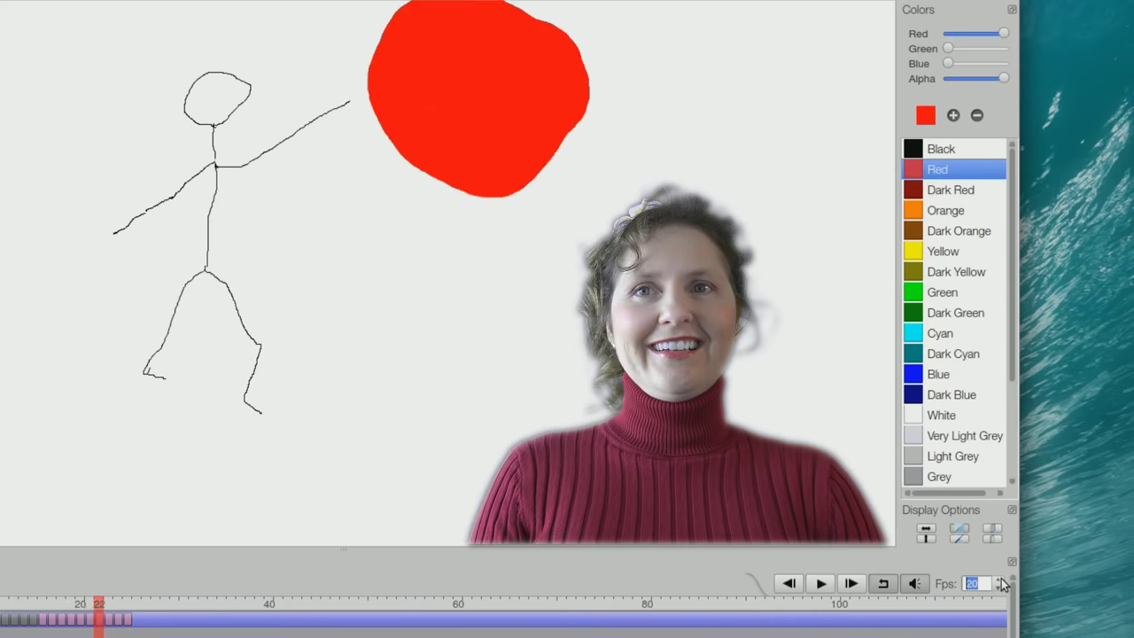
{"action": "left_click", "coordinate": [999, 579]}
{"action": "left_click", "coordinate": [999, 579]}
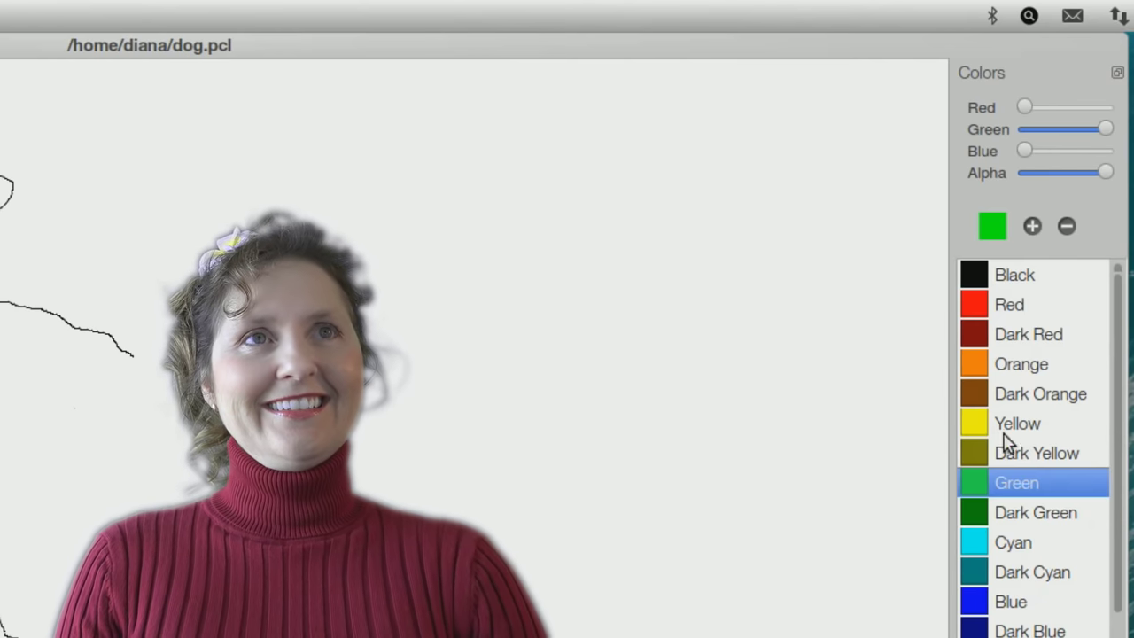
Paint a darker green blob, then teal-green and teal blobs overlapping it.
{"action": "left_click_drag", "start_coordinate": [1105, 129], "coordinate": [1071, 129]}
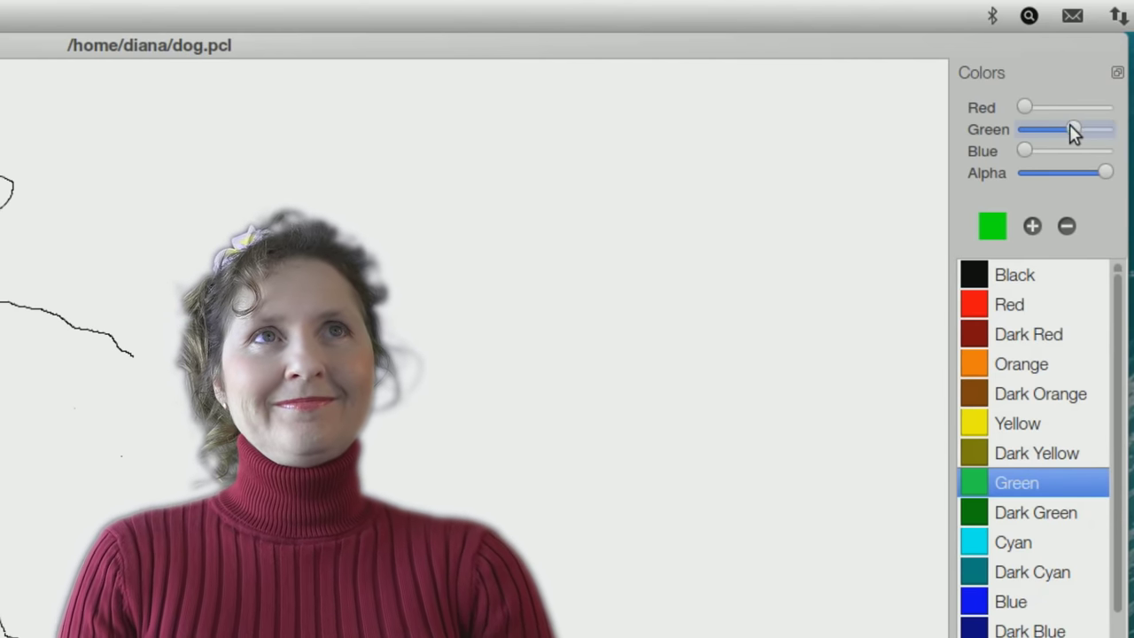
{"action": "left_click_drag", "start_coordinate": [760, 194], "coordinate": [732, 199]}
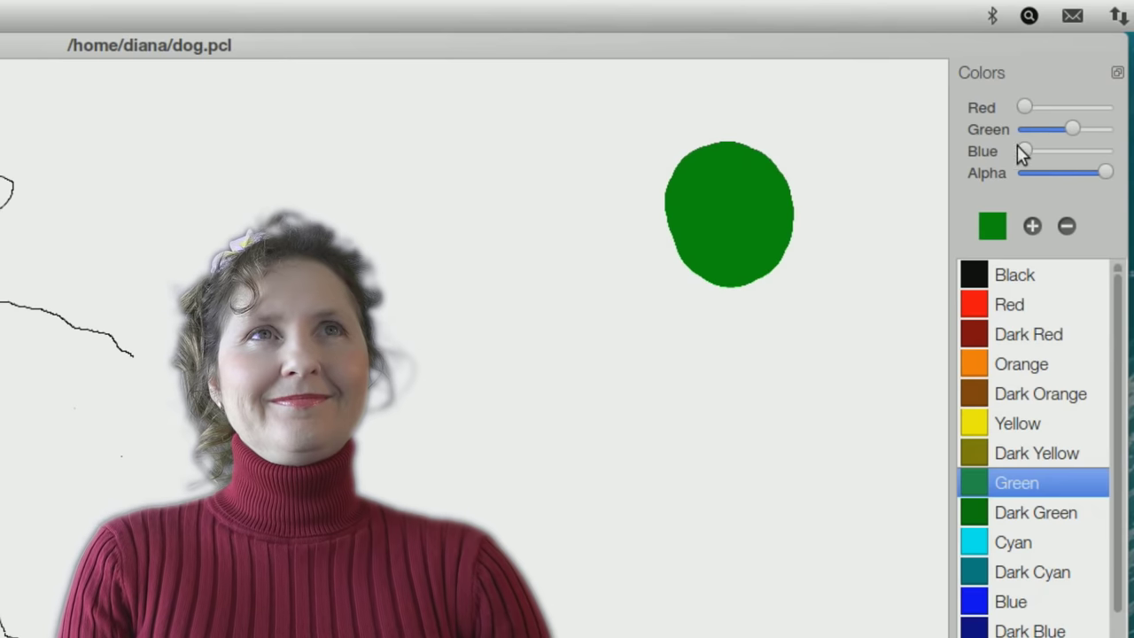
{"action": "left_click_drag", "start_coordinate": [1049, 152], "coordinate": [1051, 151]}
{"action": "mouse_move", "coordinate": [754, 271]}
{"action": "left_mouse_down"}
{"action": "mouse_move", "coordinate": [749, 257]}
{"action": "mouse_move", "coordinate": [791, 266]}
{"action": "left_mouse_up"}
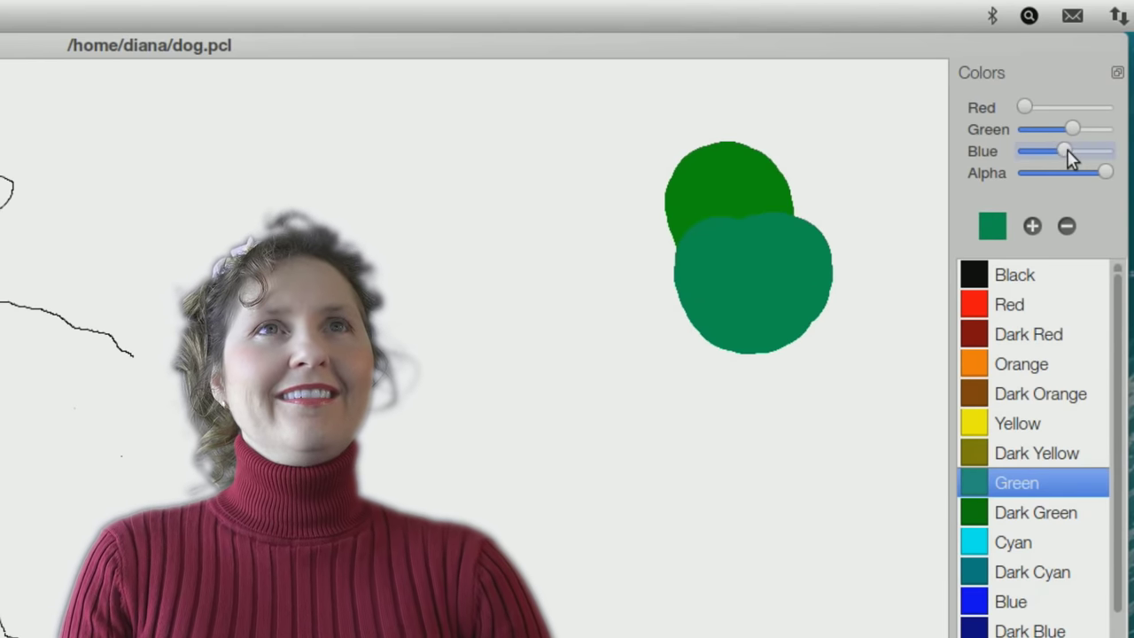
{"action": "left_click_drag", "start_coordinate": [758, 303], "coordinate": [792, 341]}
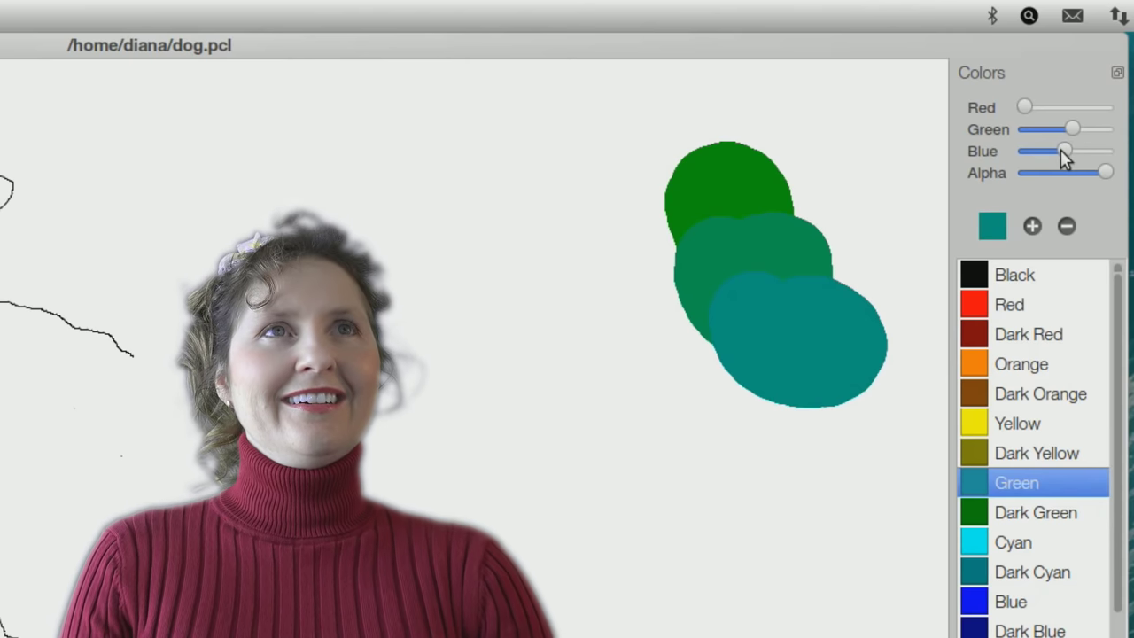
Paint greyish-teal, salmon and pink blobs continuing the trail down and right.
{"action": "left_click_drag", "start_coordinate": [1042, 101], "coordinate": [1051, 103]}
{"action": "mouse_move", "coordinate": [860, 342]}
{"action": "left_mouse_down"}
{"action": "mouse_move", "coordinate": [867, 412]}
{"action": "mouse_move", "coordinate": [847, 375]}
{"action": "left_mouse_up"}
{"action": "left_click_drag", "start_coordinate": [1042, 104], "coordinate": [1105, 108]}
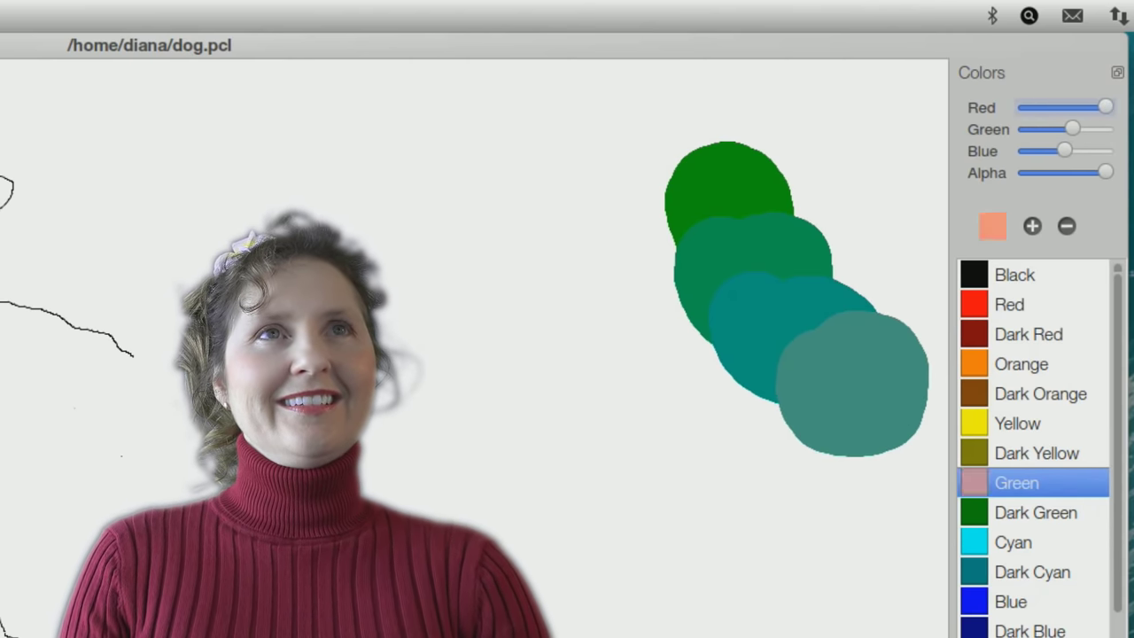
{"action": "left_click_drag", "start_coordinate": [860, 430], "coordinate": [895, 381]}
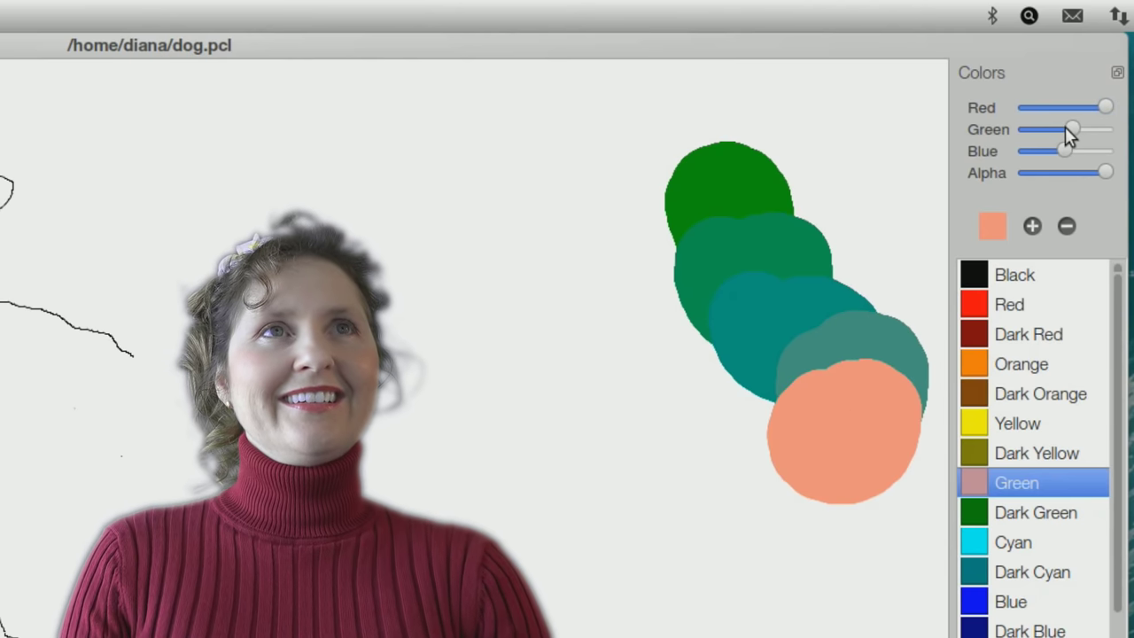
{"action": "left_click_drag", "start_coordinate": [1026, 151], "coordinate": [1027, 149]}
{"action": "mouse_move", "coordinate": [816, 469]}
{"action": "left_mouse_down"}
{"action": "mouse_move", "coordinate": [805, 481]}
{"action": "mouse_move", "coordinate": [864, 456]}
{"action": "left_mouse_up"}
Paint a red blob, then a translucent light cyan stroke over the lower blobs.
{"action": "left_click_drag", "start_coordinate": [1064, 151], "coordinate": [1043, 151]}
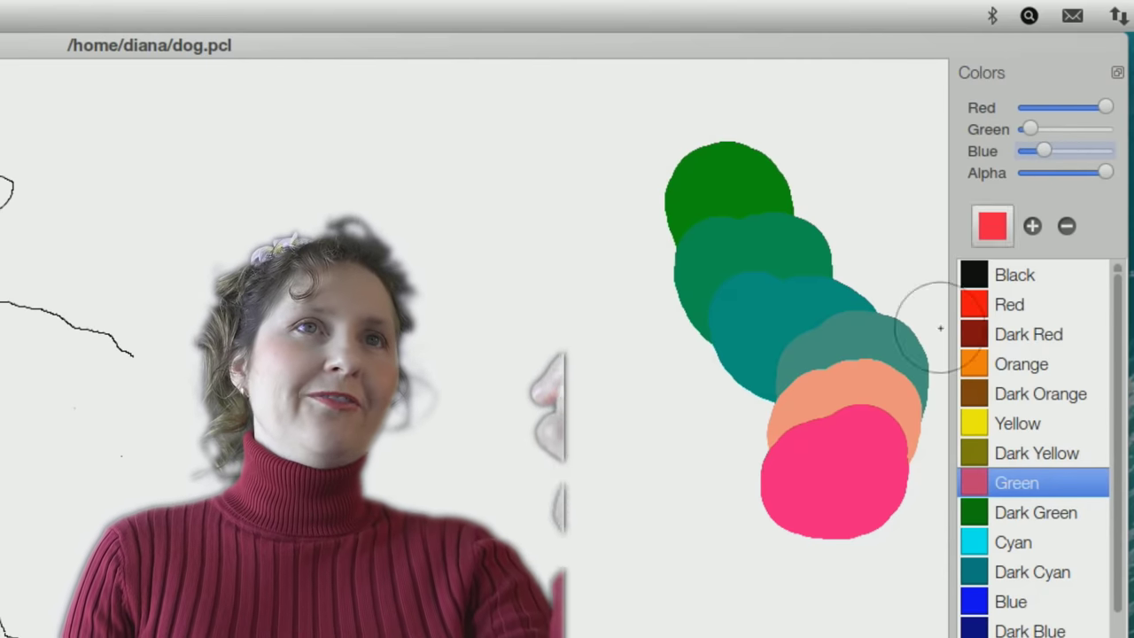
{"action": "mouse_move", "coordinate": [843, 470]}
{"action": "left_mouse_down"}
{"action": "mouse_move", "coordinate": [802, 530]}
{"action": "mouse_move", "coordinate": [805, 521]}
{"action": "left_mouse_up"}
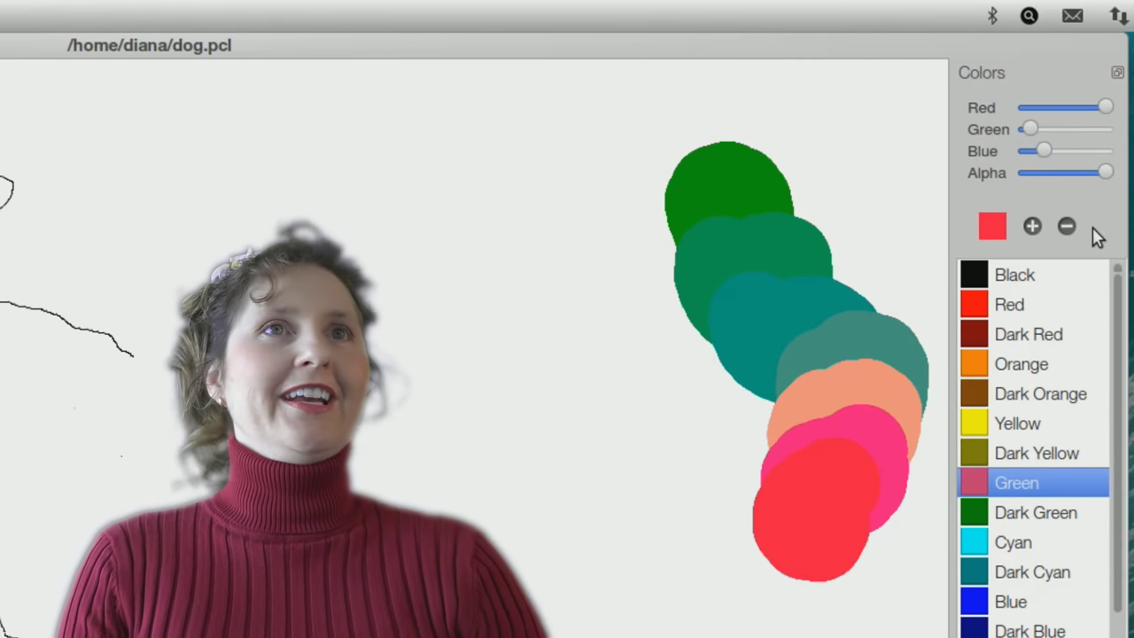
{"action": "left_click_drag", "start_coordinate": [1085, 173], "coordinate": [1041, 172]}
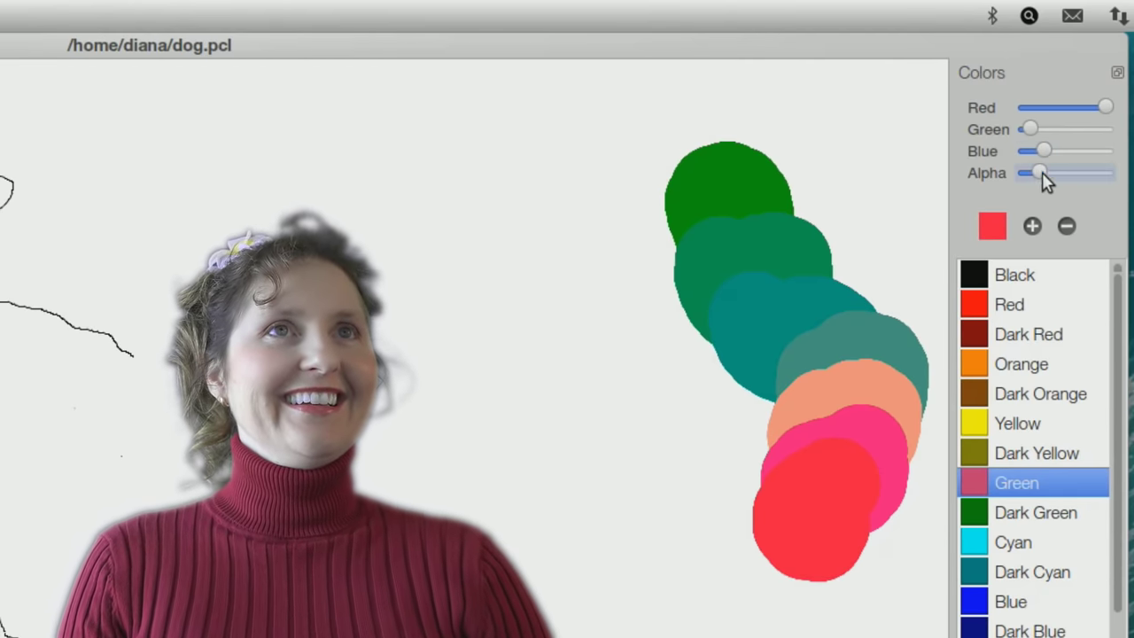
{"action": "mouse_move", "coordinate": [1030, 129]}
{"action": "left_mouse_down"}
{"action": "mouse_move", "coordinate": [1102, 129]}
{"action": "mouse_move", "coordinate": [1073, 108]}
{"action": "mouse_move", "coordinate": [1025, 109]}
{"action": "left_mouse_up"}
{"action": "left_click_drag", "start_coordinate": [1052, 151], "coordinate": [1105, 151]}
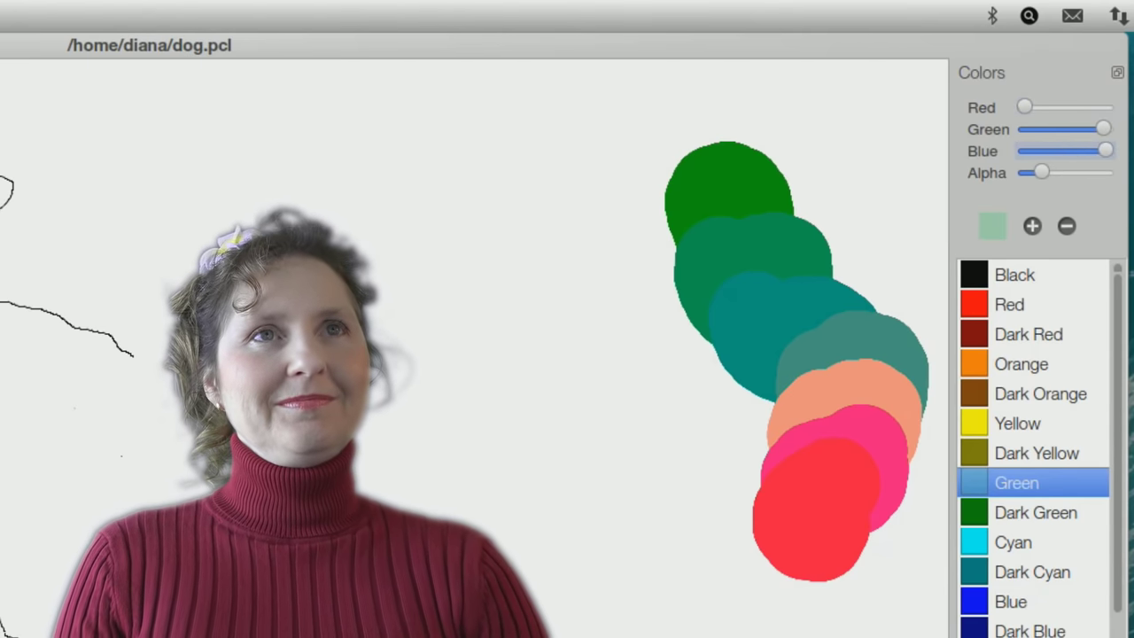
{"action": "mouse_move", "coordinate": [809, 523]}
{"action": "left_mouse_down"}
{"action": "mouse_move", "coordinate": [760, 425]}
{"action": "mouse_move", "coordinate": [729, 298]}
{"action": "mouse_move", "coordinate": [734, 182]}
{"action": "mouse_move", "coordinate": [850, 633]}
{"action": "left_mouse_up"}
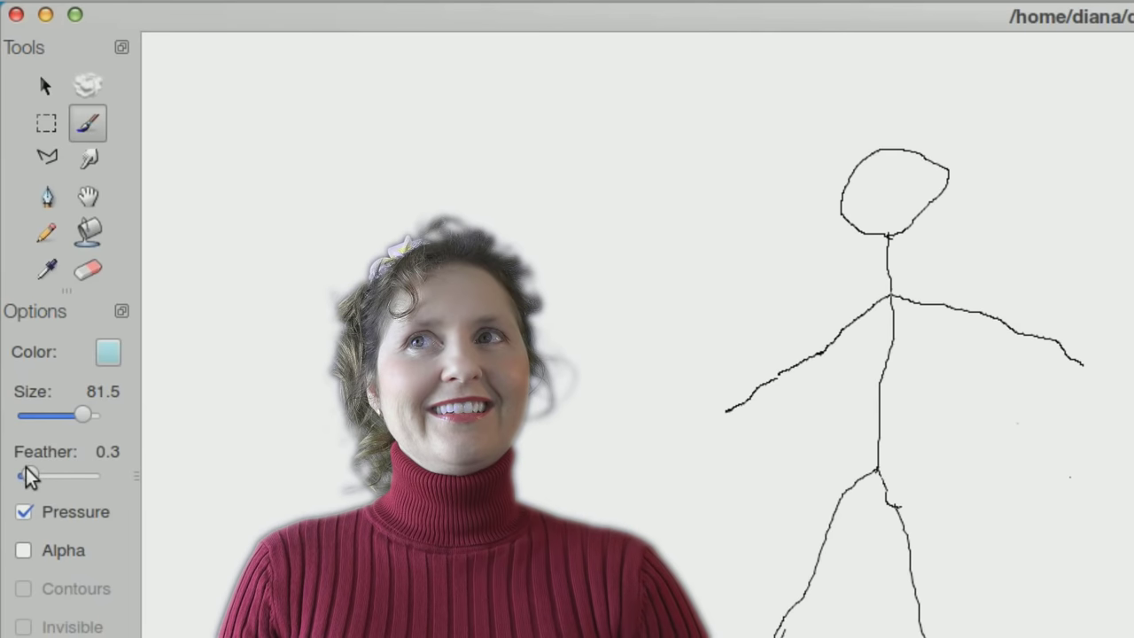
Set brush feather to 23.5 and paint a thick orange arch stroke beside the blobs.
{"action": "left_click_drag", "start_coordinate": [29, 476], "coordinate": [71, 491]}
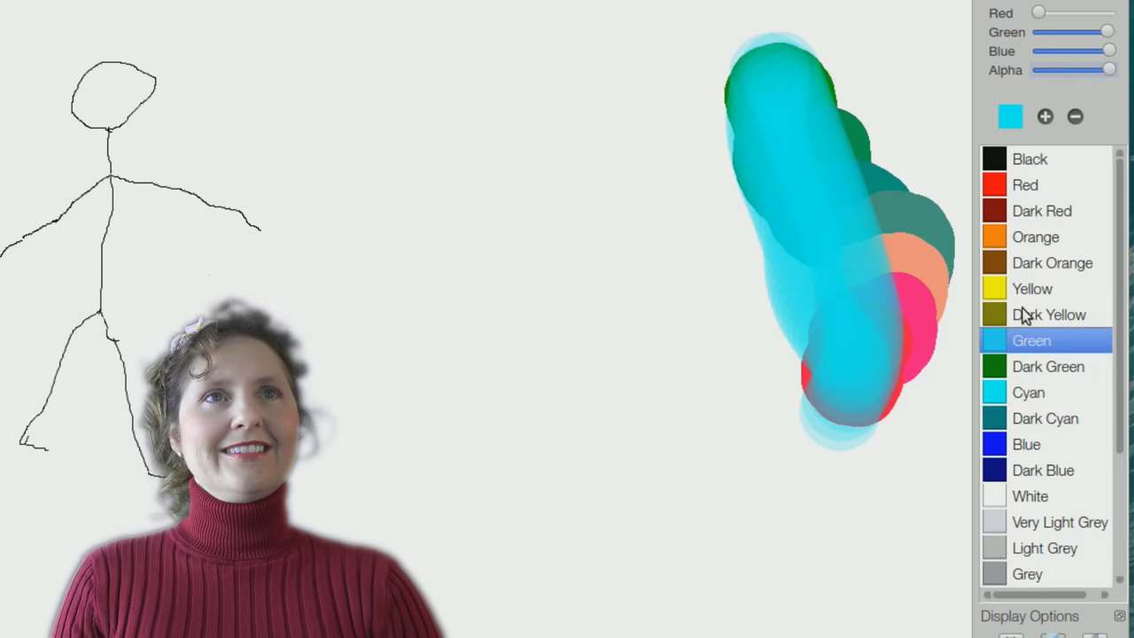
{"action": "left_click", "coordinate": [1041, 239]}
{"action": "mouse_move", "coordinate": [678, 374]}
{"action": "left_mouse_down"}
{"action": "mouse_move", "coordinate": [646, 254]}
{"action": "mouse_move", "coordinate": [534, 218]}
{"action": "mouse_move", "coordinate": [589, 512]}
{"action": "left_mouse_up"}
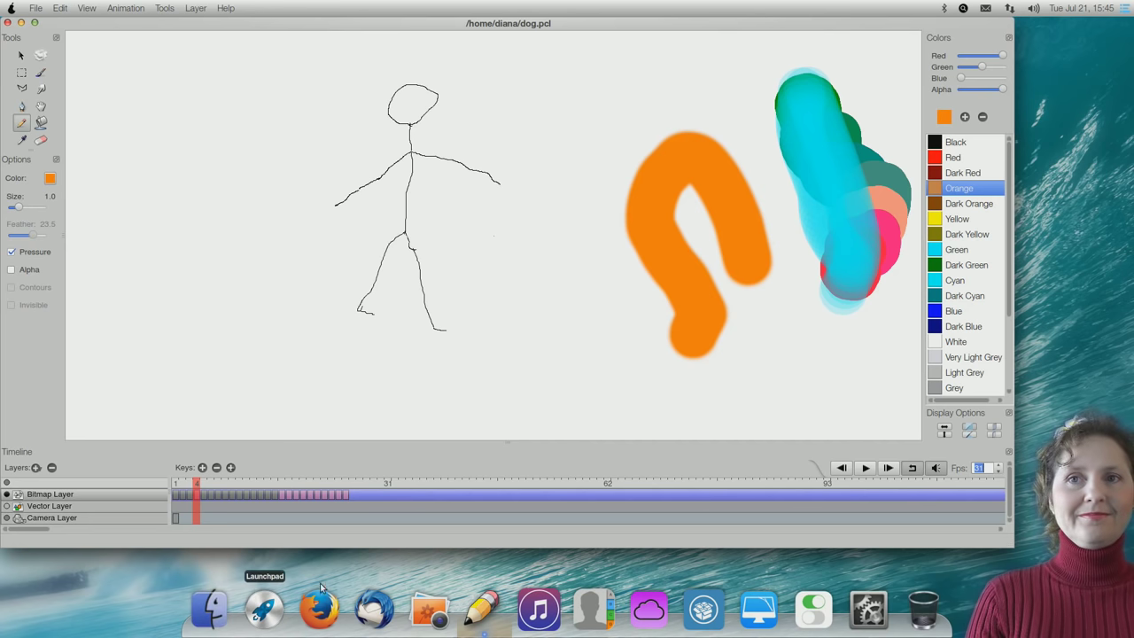
Launch Calculator from Launchpad and move its window lower on screen.
{"action": "left_click", "coordinate": [257, 612]}
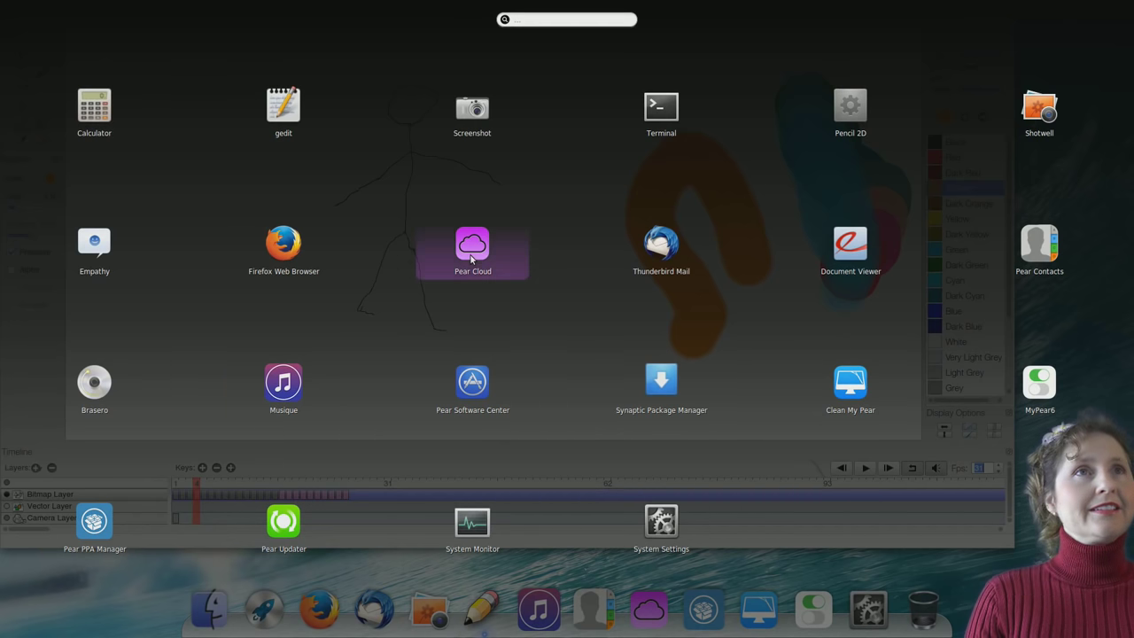
{"action": "left_click", "coordinate": [94, 111]}
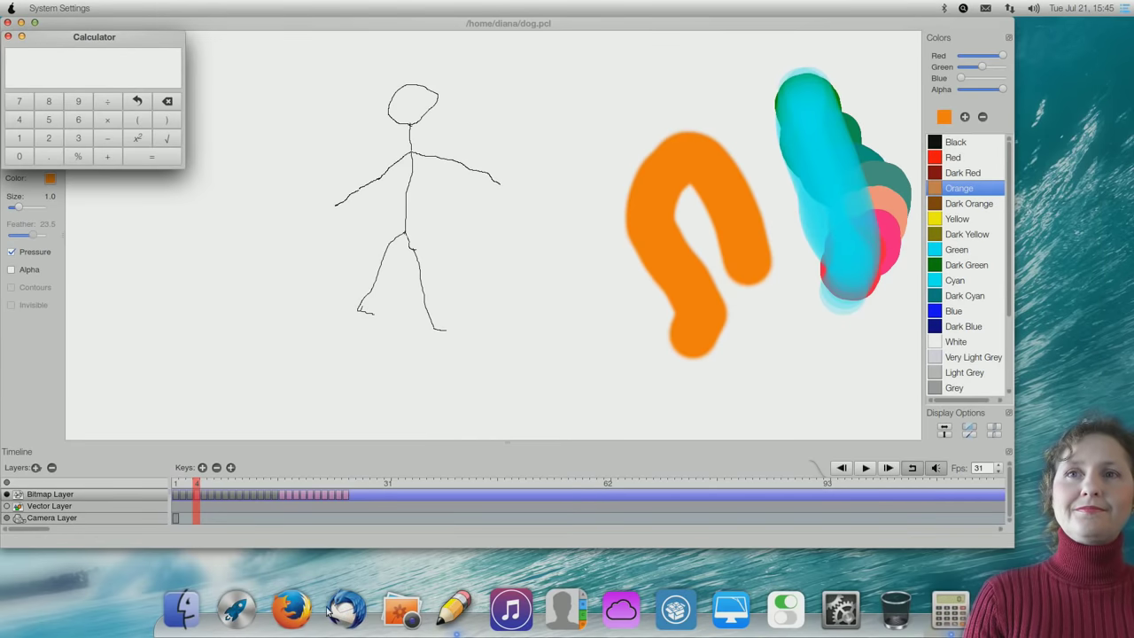
{"action": "left_click_drag", "start_coordinate": [146, 44], "coordinate": [714, 338]}
Open System Settings and Clean My Pear from the dock, shifting Clean My Pear down-right.
{"action": "left_click", "coordinate": [835, 609]}
{"action": "left_click", "coordinate": [730, 610]}
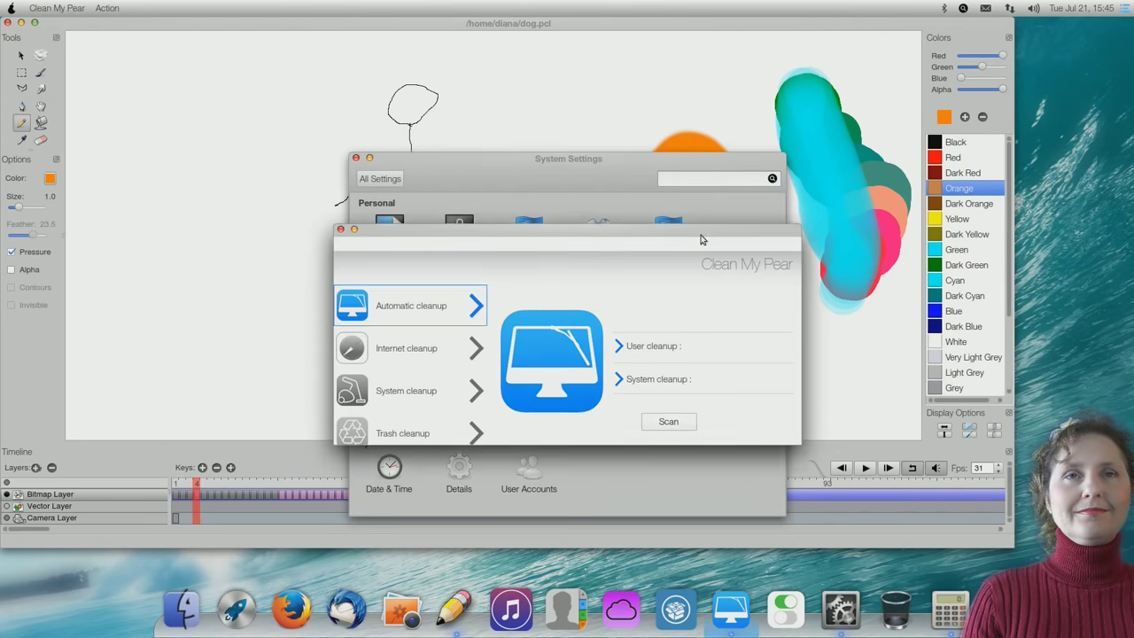
{"action": "left_click_drag", "start_coordinate": [696, 231], "coordinate": [864, 279]}
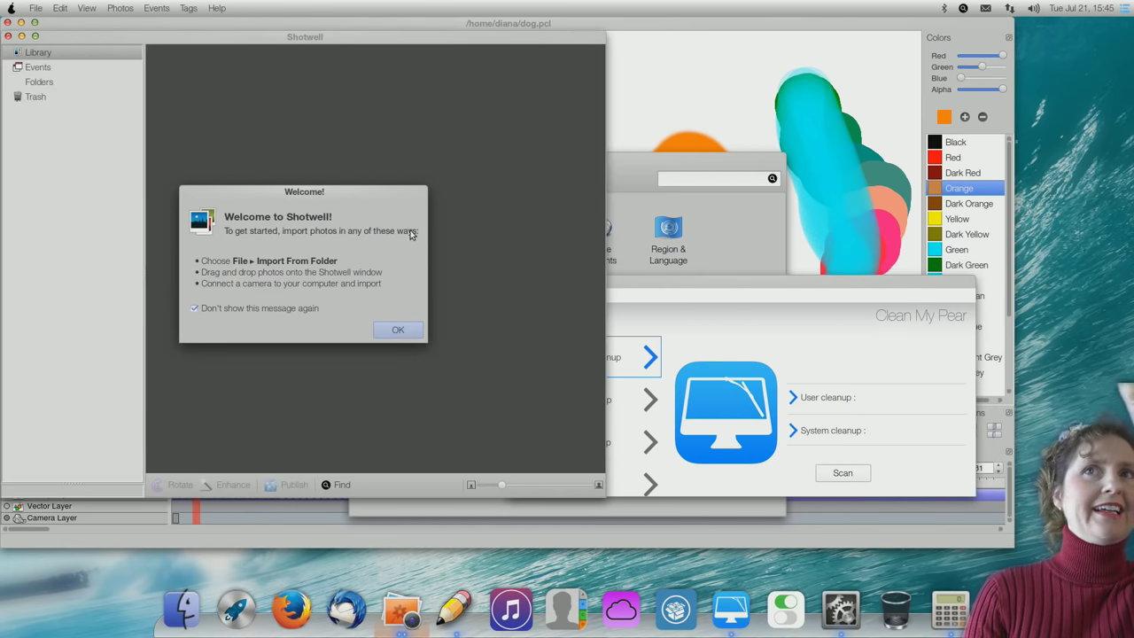
Dismiss Shotwell's welcome, scan Automatic cleanup, and cancel the administrator password prompt.
{"action": "left_click", "coordinate": [398, 331]}
{"action": "left_click_drag", "start_coordinate": [757, 285], "coordinate": [833, 271]}
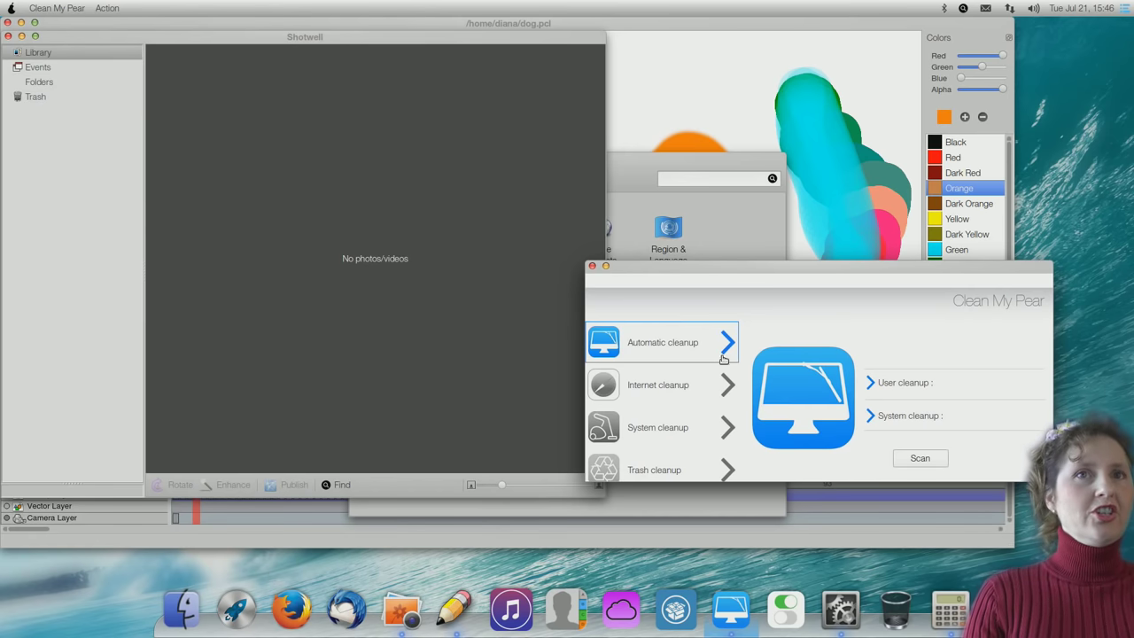
{"action": "left_click", "coordinate": [917, 458]}
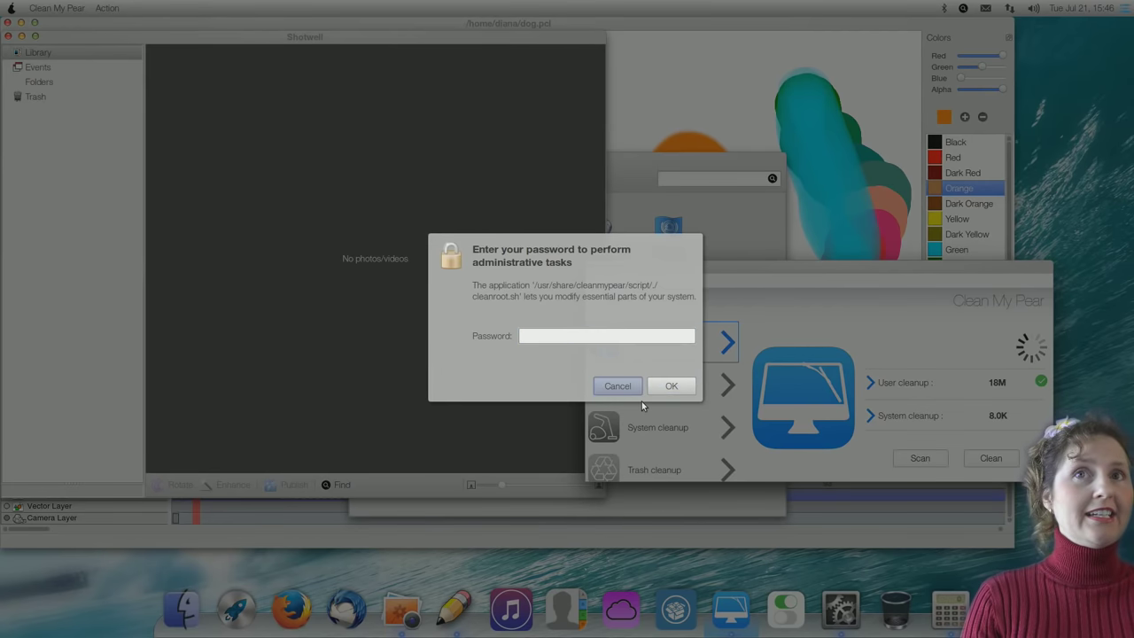
{"action": "left_click", "coordinate": [631, 389]}
Clean the System cleanup cache and temp files with admin password, then scan Internet cleanup.
{"action": "left_click", "coordinate": [655, 390]}
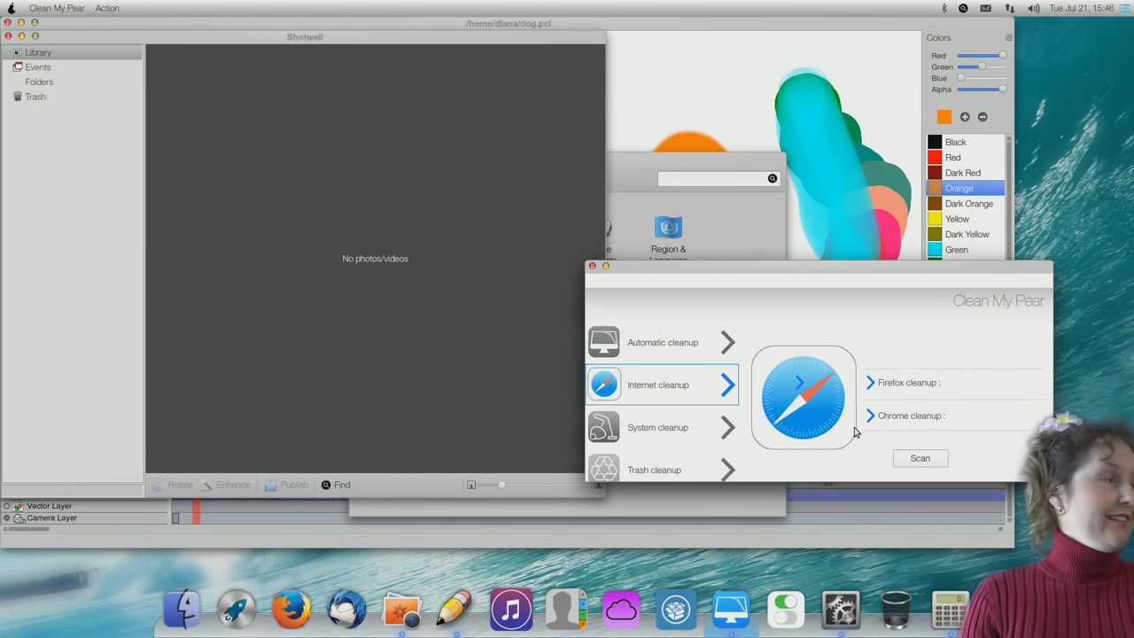
{"action": "left_click", "coordinate": [655, 427]}
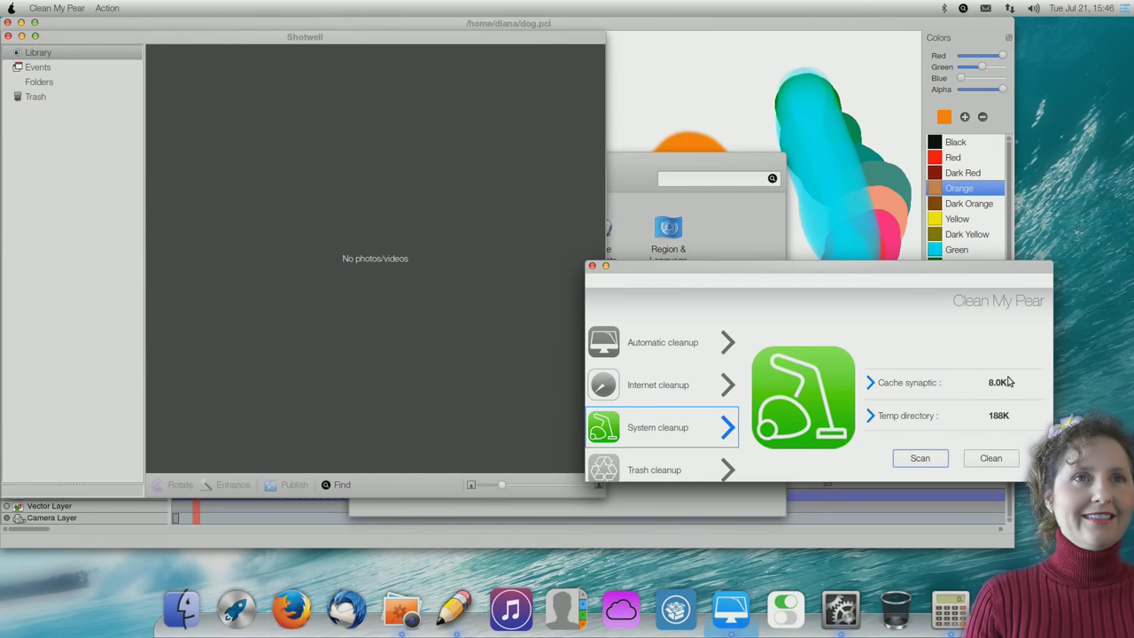
{"action": "left_click", "coordinate": [988, 457]}
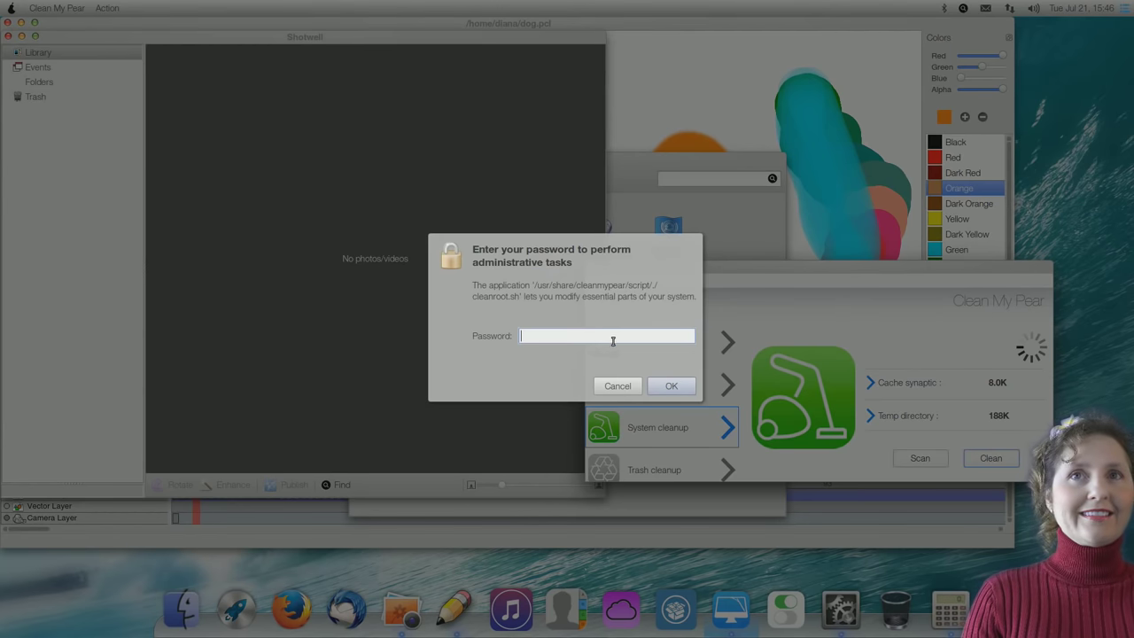
{"action": "key", "text": "Return"}
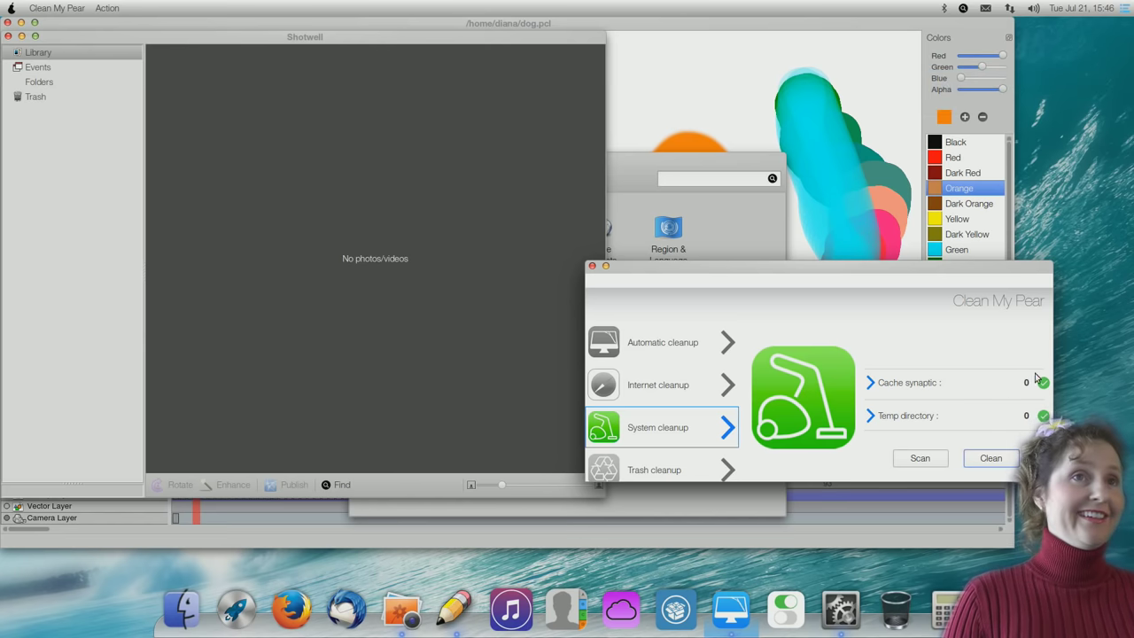
{"action": "left_click", "coordinate": [683, 385]}
{"action": "left_click", "coordinate": [912, 458]}
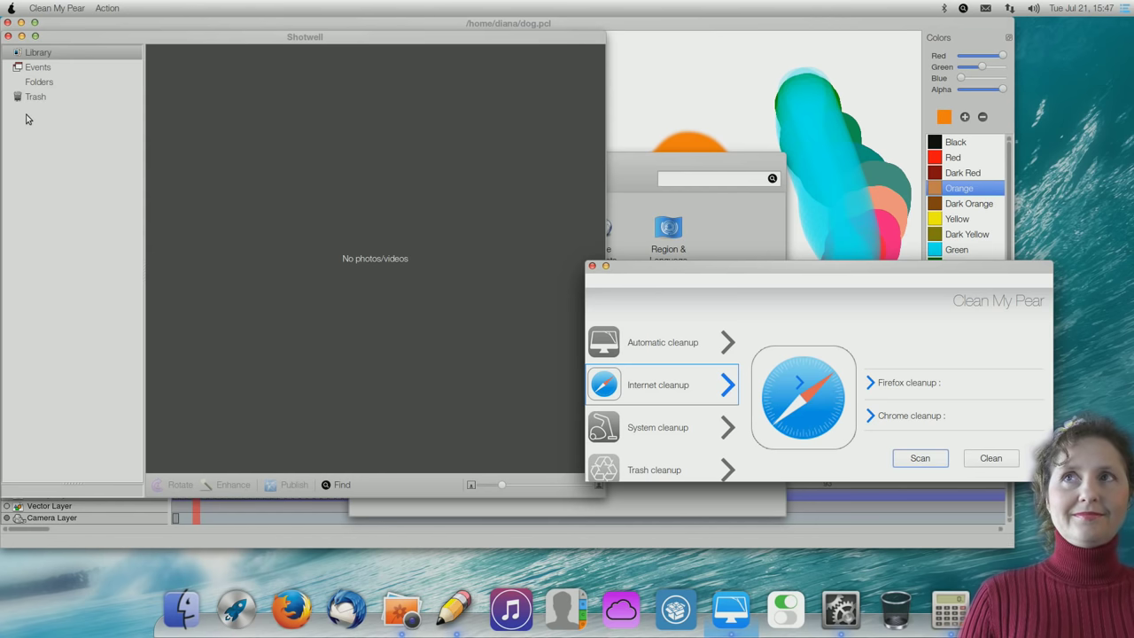
Launch a second Calculator from Launchpad and move it to the lower middle.
{"action": "left_click", "coordinate": [181, 608]}
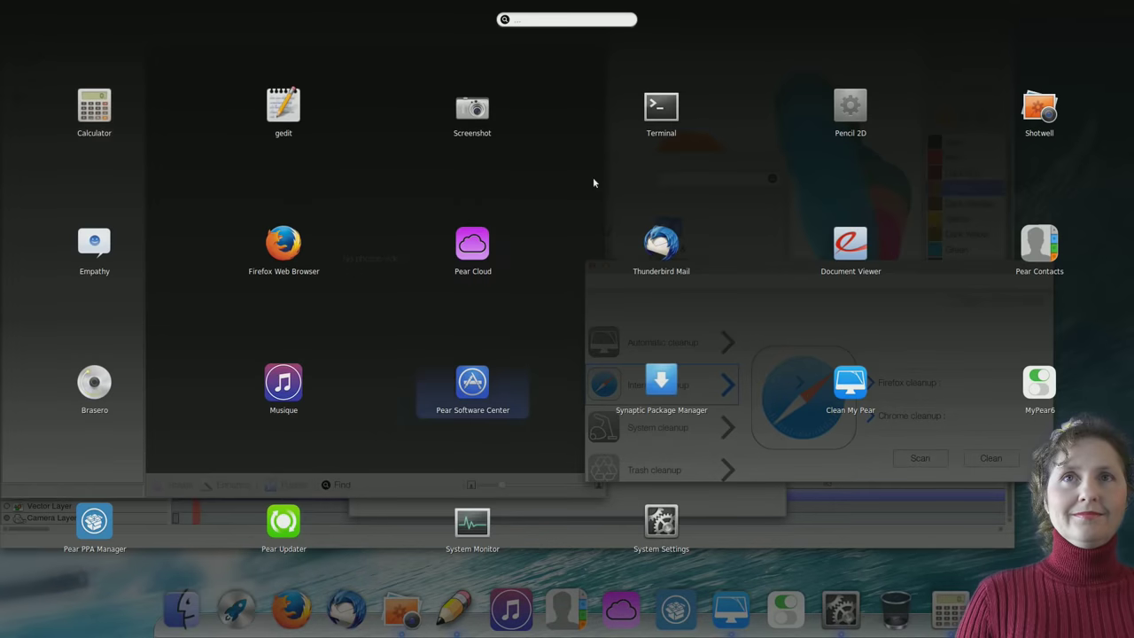
{"action": "left_click", "coordinate": [149, 114]}
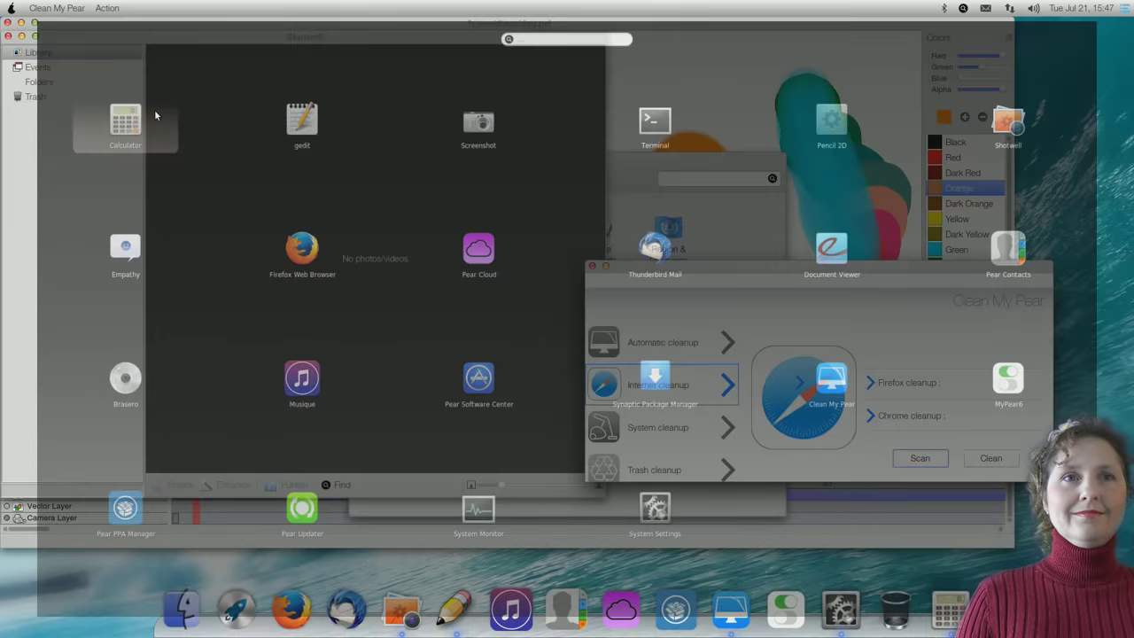
{"action": "left_click_drag", "start_coordinate": [146, 49], "coordinate": [521, 381]}
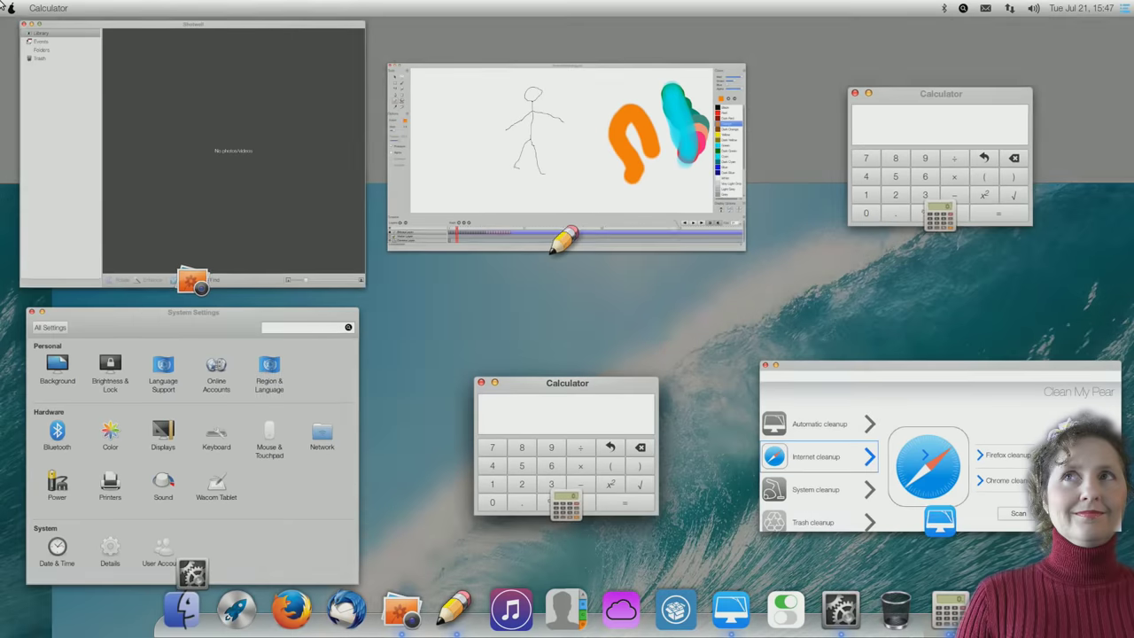
Use the top-left hot corner window overview to bring System Settings to the front.
{"action": "mouse_move", "coordinate": [1, 1]}
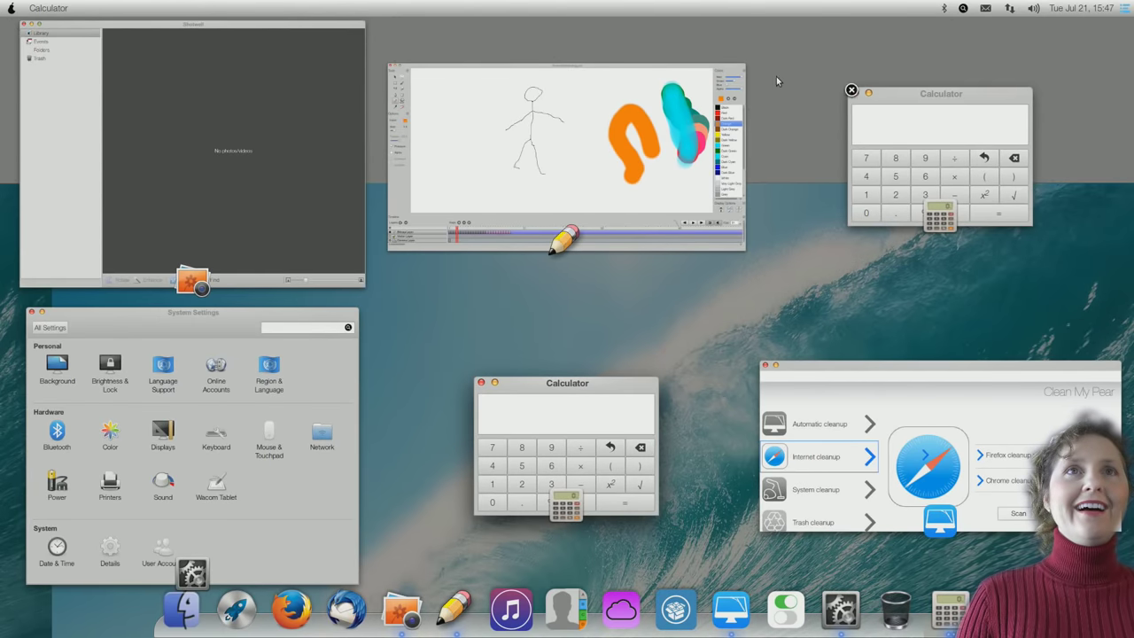
{"action": "left_click", "coordinate": [936, 189]}
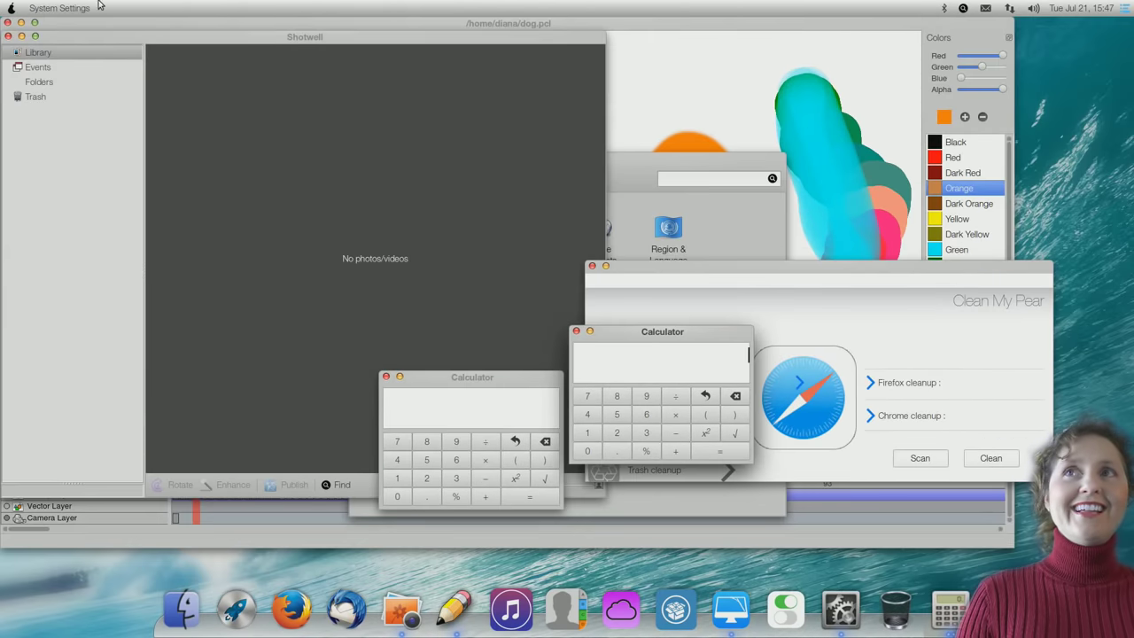
{"action": "mouse_move", "coordinate": [2, 4]}
{"action": "left_click", "coordinate": [118, 461]}
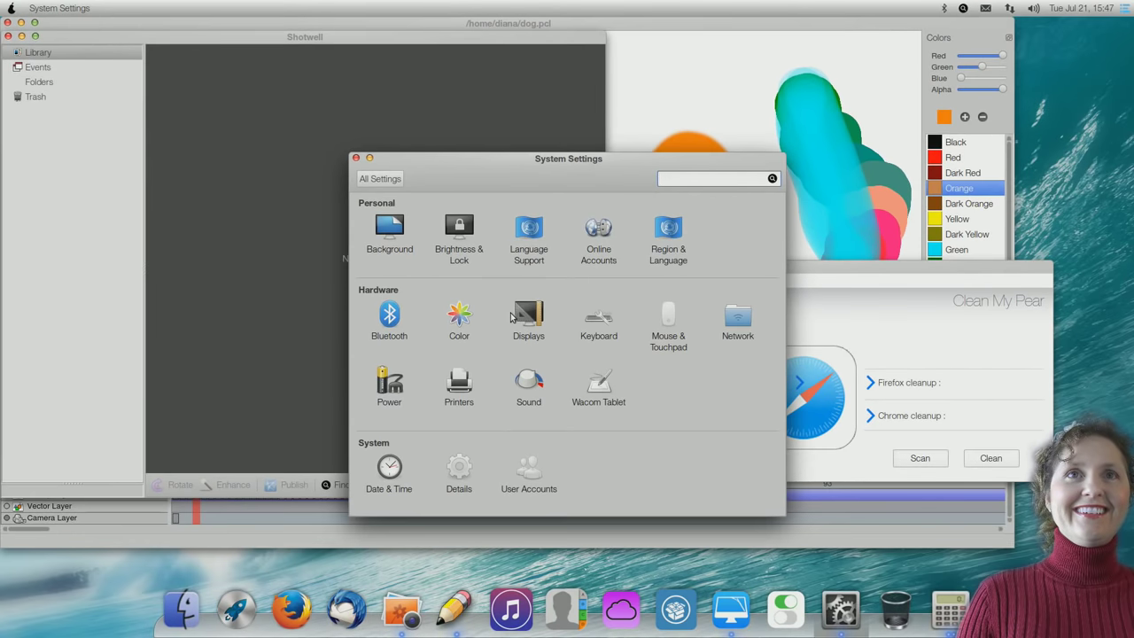